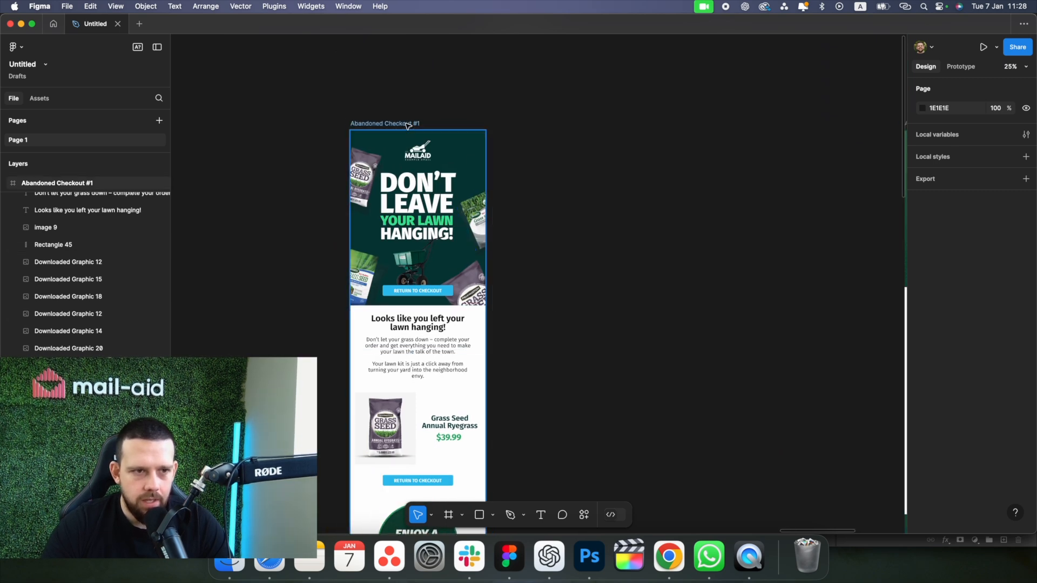
Create a new frame beside the Abandoned Checkout #1 email and set its width to 1000
click(449, 517)
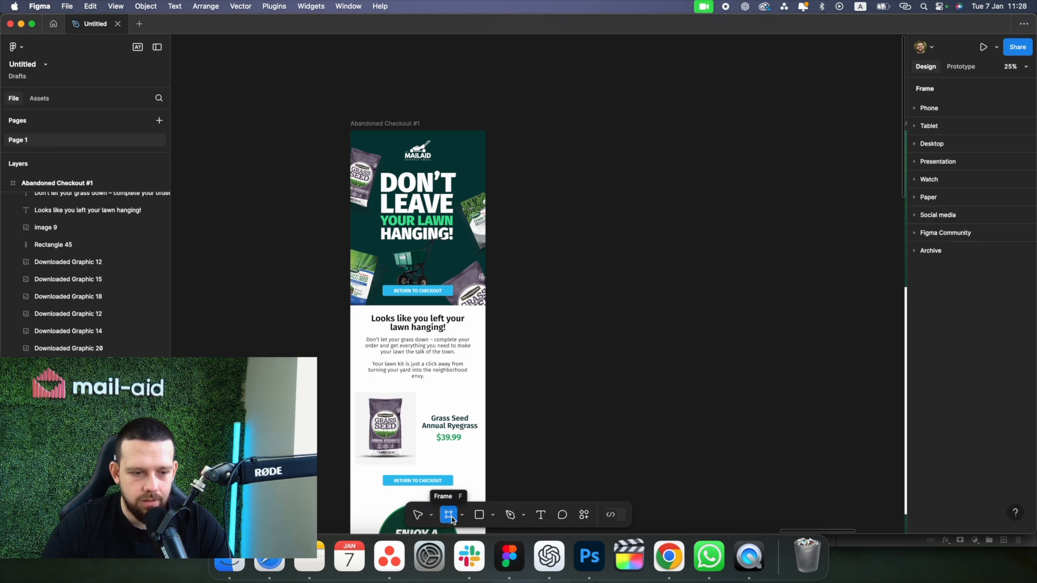
drag(673, 261, 847, 403)
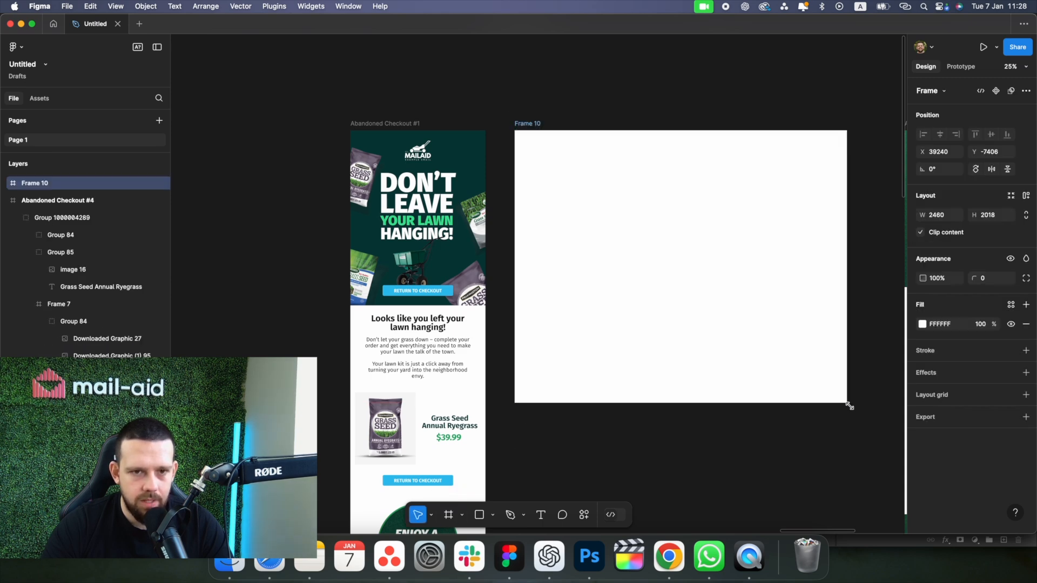
click(938, 216)
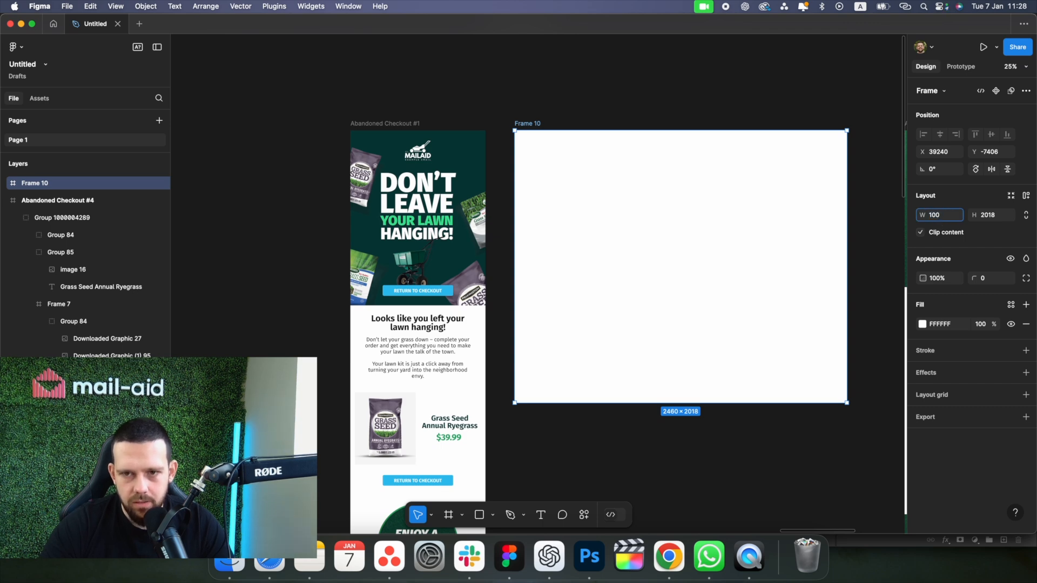
key(Return)
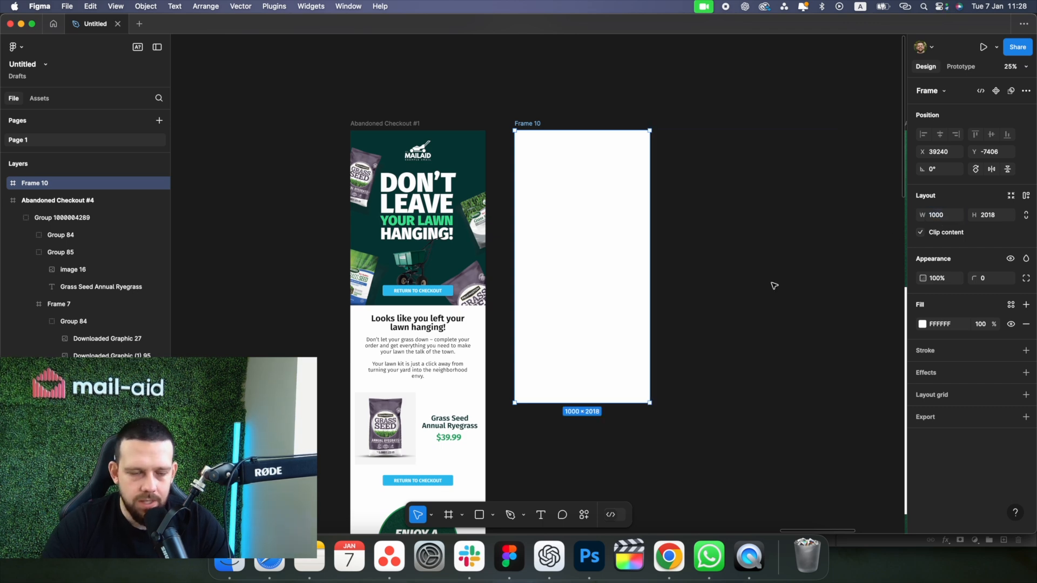
Extend the new frame's lower edge to make it about 4037 high, slightly longer than the reference email
scroll(623, 393, down, 5)
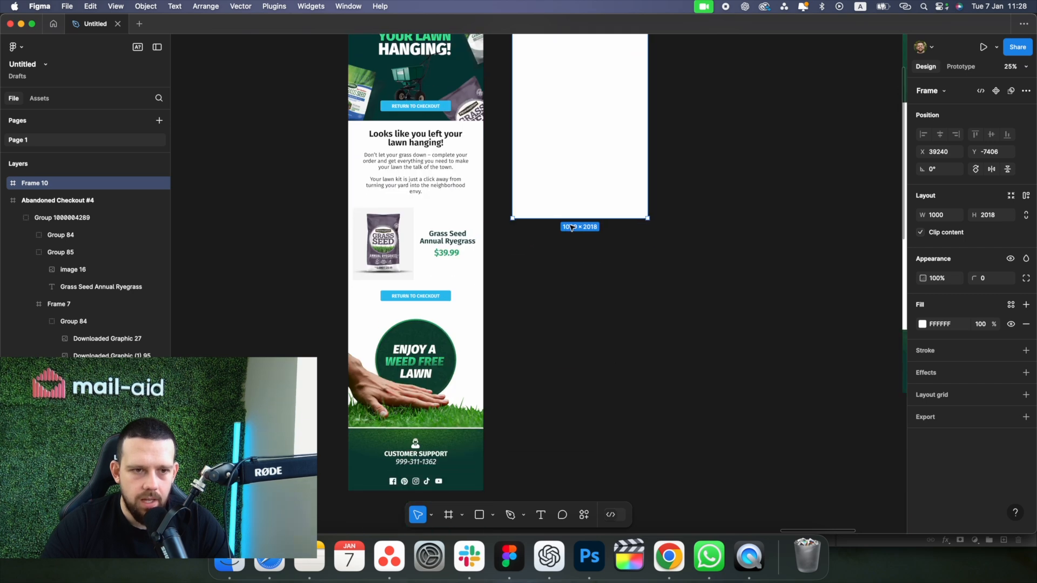
drag(570, 218, 558, 454)
scroll(560, 425, down, 2)
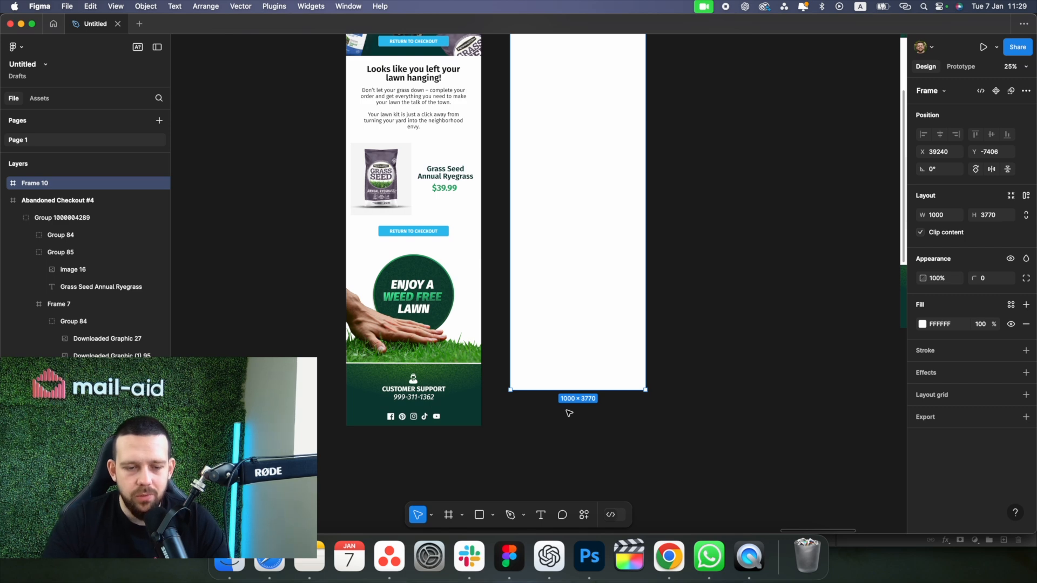
scroll(569, 413, down, 5)
mouse_move(554, 337)
mouse_down()
mouse_move(551, 390)
mouse_move(556, 354)
mouse_up()
scroll(620, 271, up, 5)
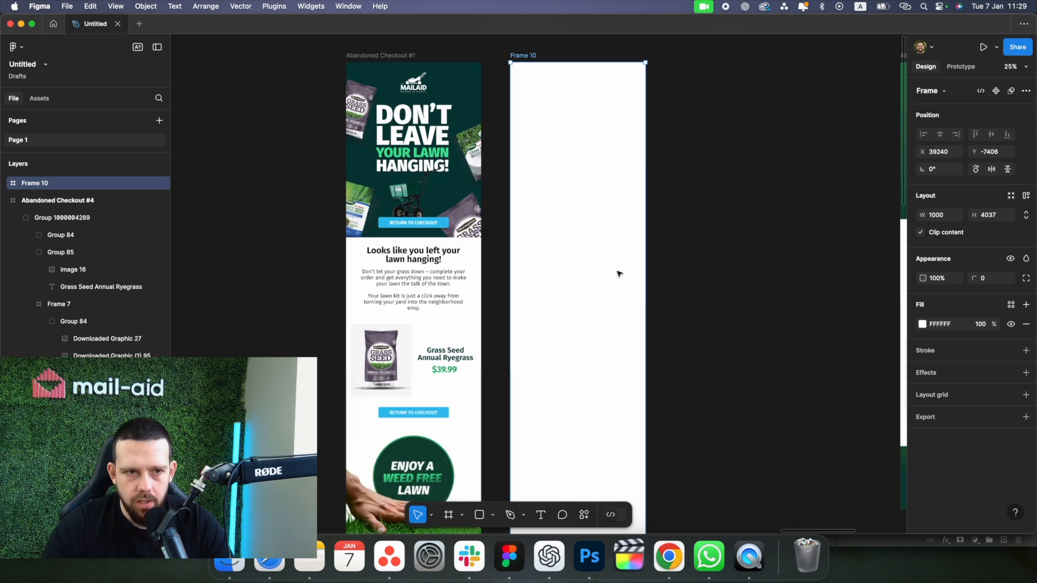
click(792, 238)
Draw a 1000 × 1300 rectangle across the top of the new frame, matching the reference email's hero section
key(super+plus)
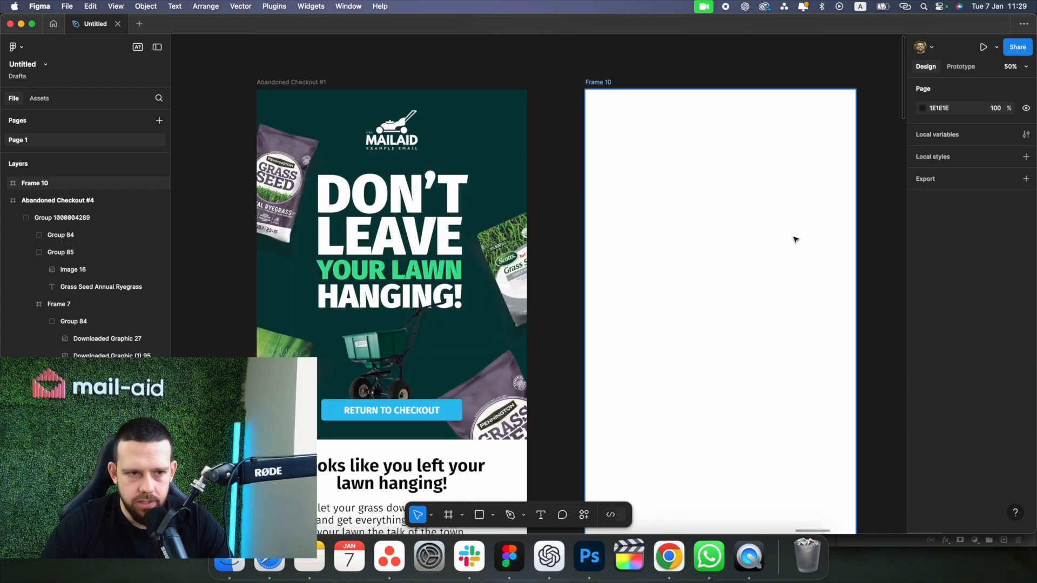
scroll(725, 210, left, 3)
scroll(724, 211, left, 1)
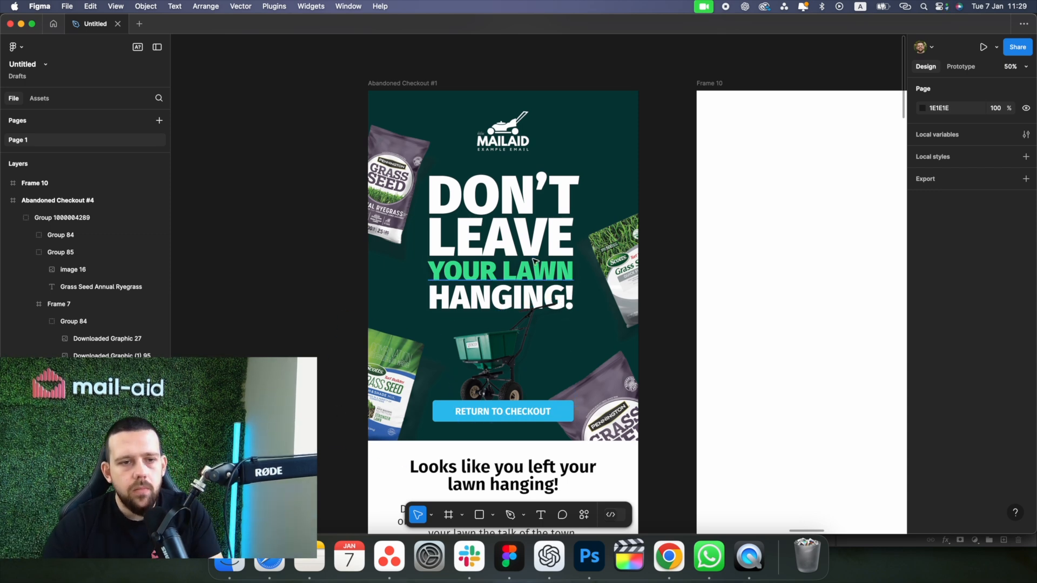
scroll(505, 252, right, 2)
scroll(505, 252, right, 10)
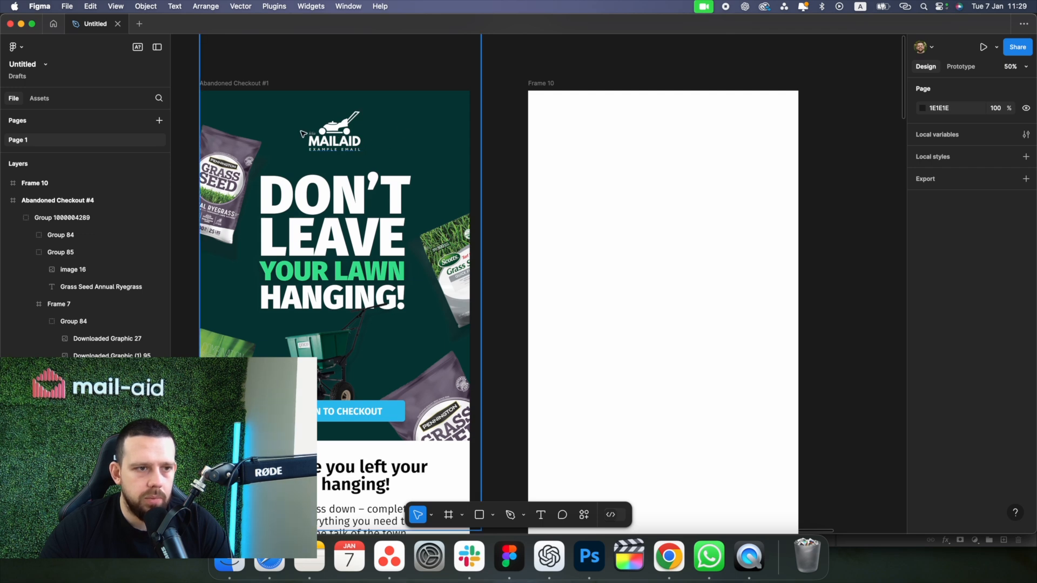
click(438, 115)
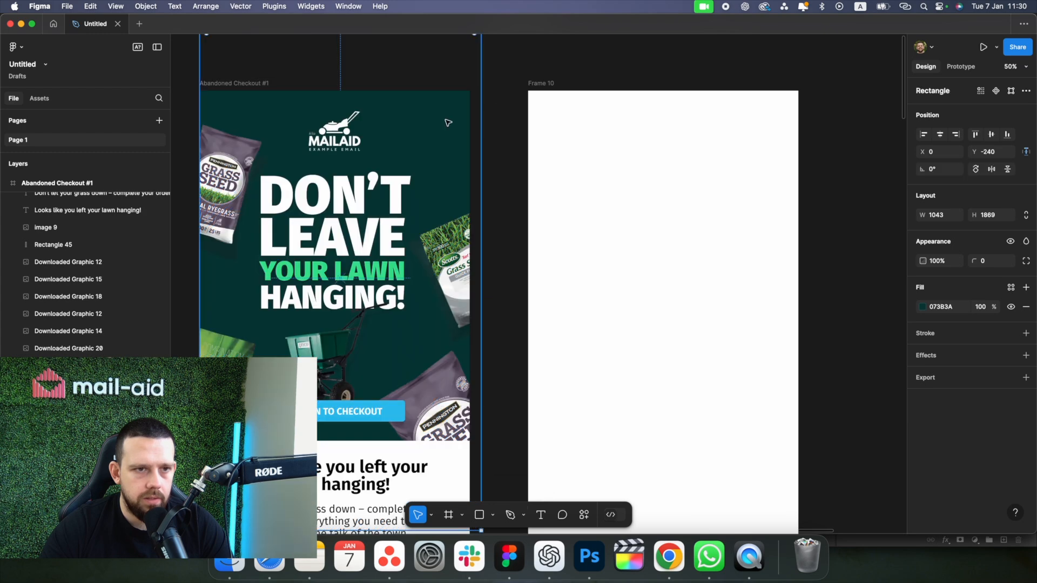
click(512, 173)
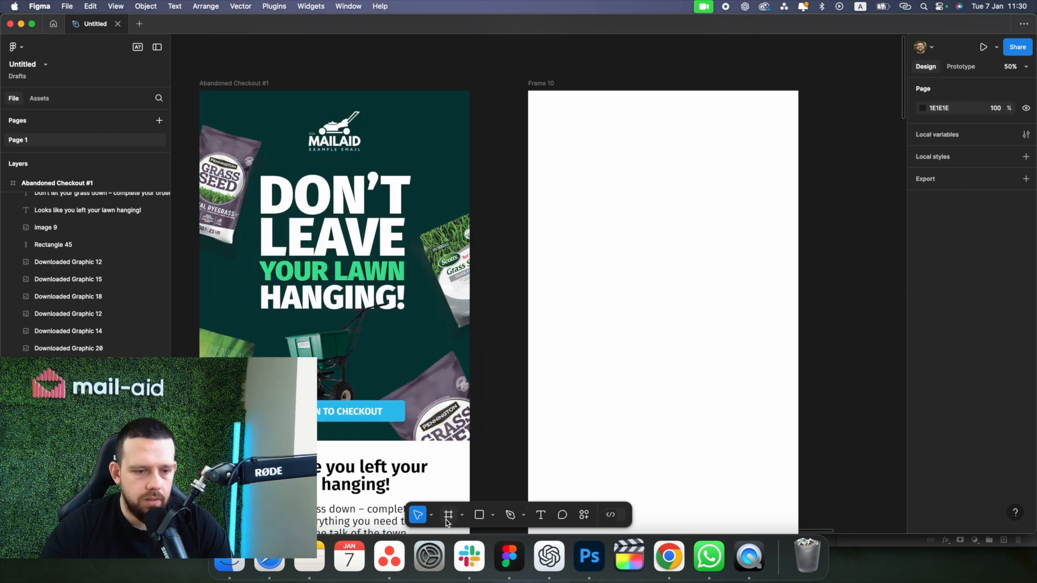
click(479, 514)
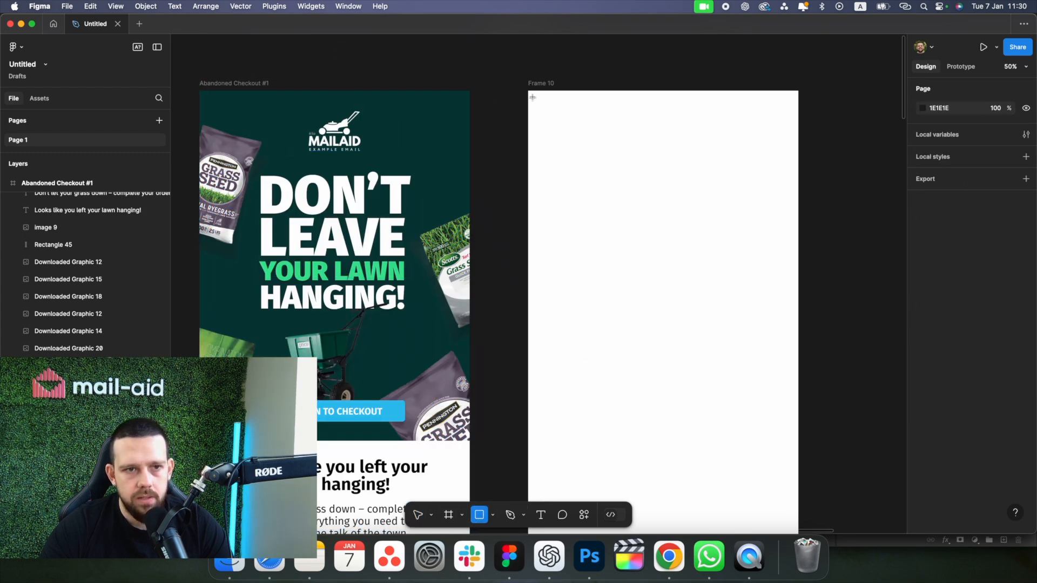
mouse_move(528, 91)
mouse_down()
mouse_move(710, 315)
mouse_move(797, 454)
mouse_move(798, 442)
mouse_up()
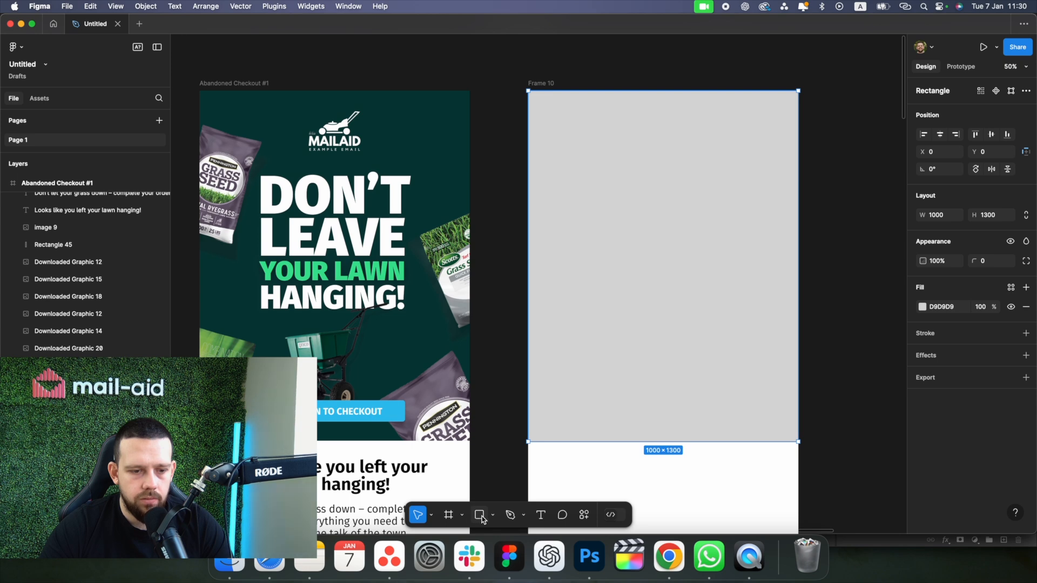
Copy fill colour 073B3A from the reference email's hero background and apply it to the new rectangle
click(446, 155)
click(963, 307)
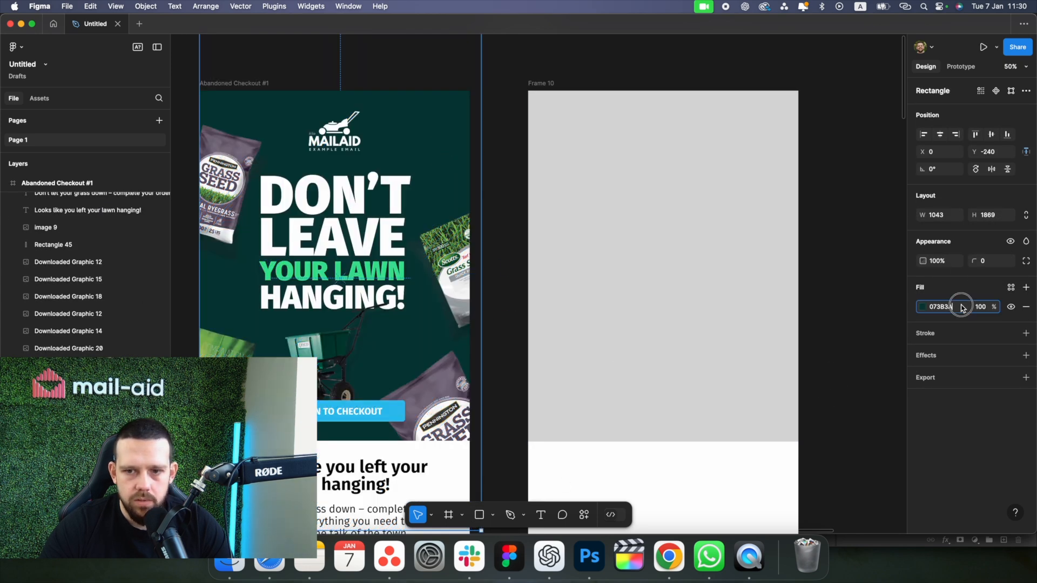
key(super+c)
click(856, 299)
click(680, 288)
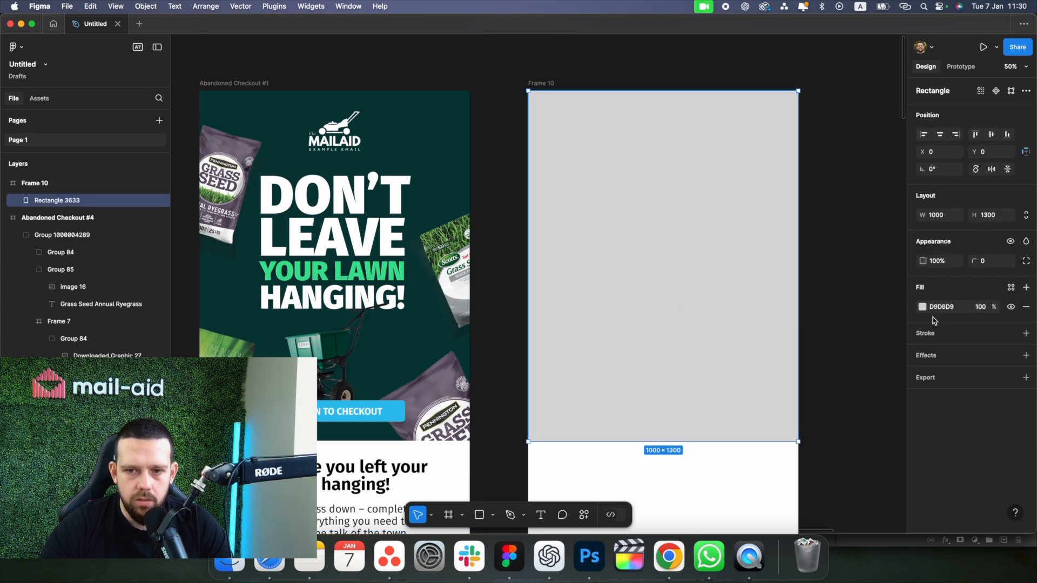
click(933, 312)
key(super+v)
click(865, 328)
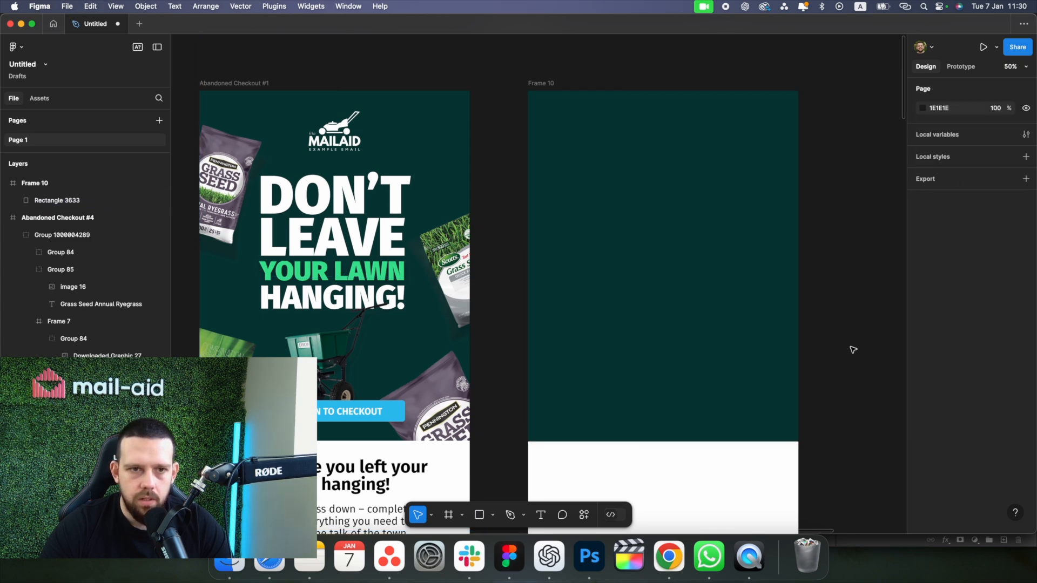
Duplicate the Mailaid logo from the reference email into the new frame's hero area and centre it horizontally
scroll(756, 332, down, 2)
click(357, 116)
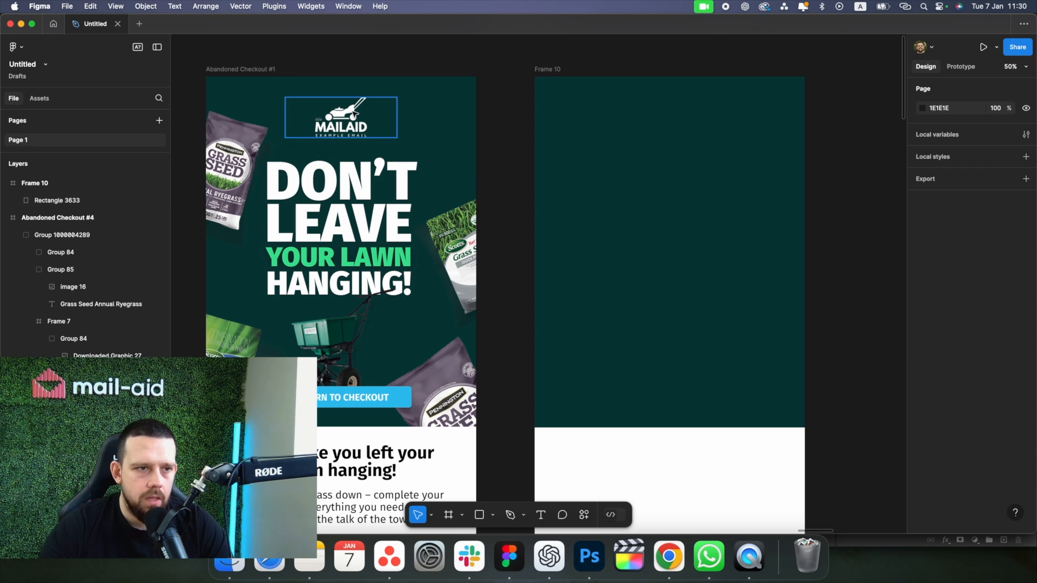
drag(356, 128, 674, 127)
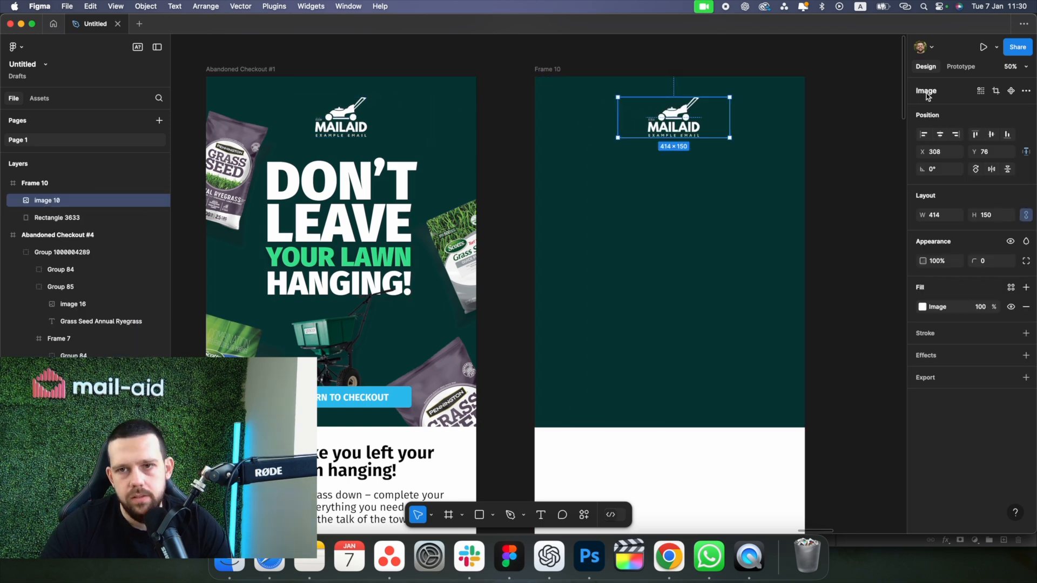
click(942, 133)
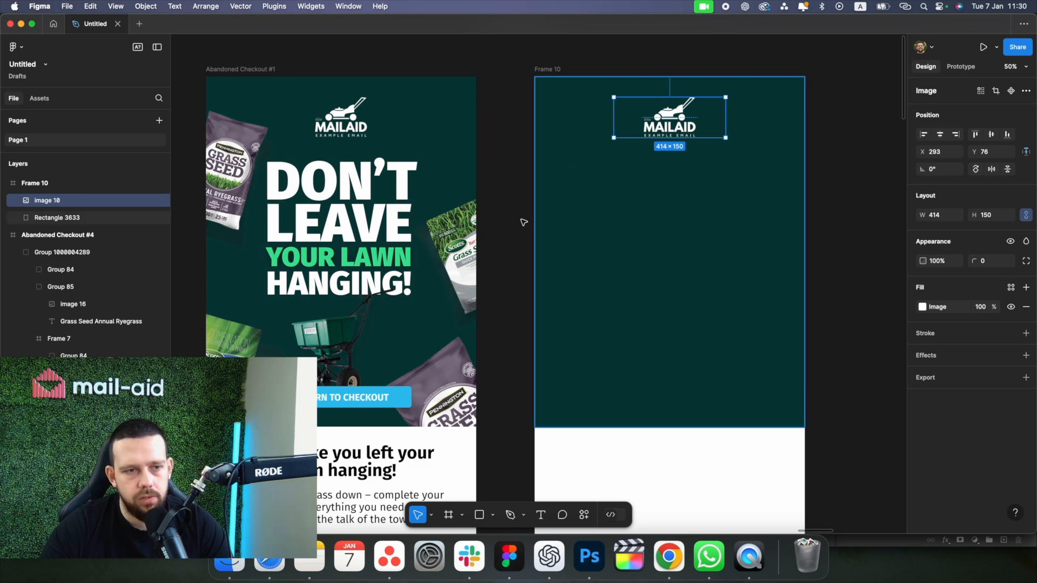
click(527, 203)
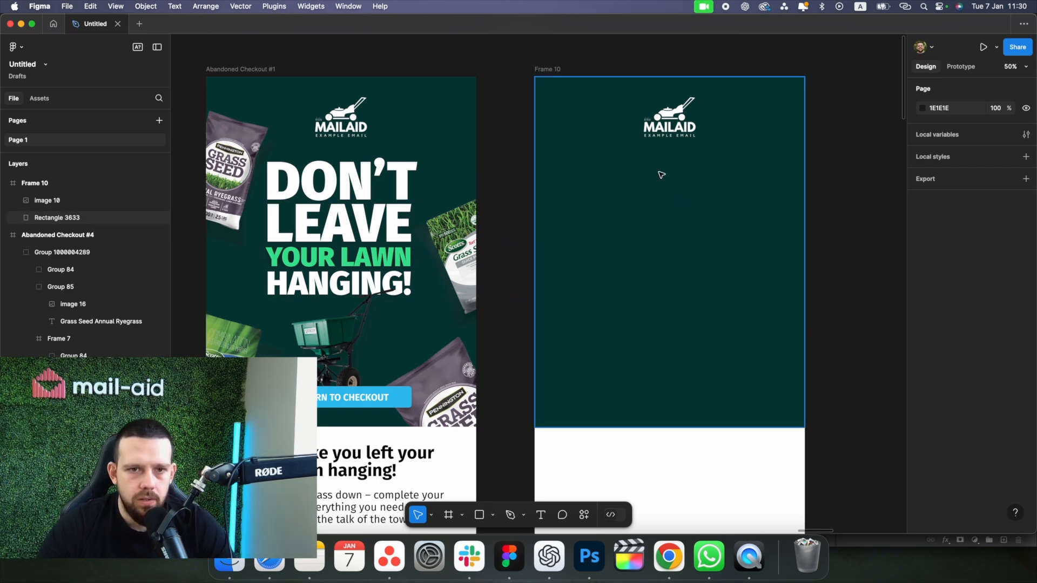
Add a text box about 702 × 708 below the logo reading "DON'T LEAVE YOUR LAWN HANGING!" on four lines
click(542, 516)
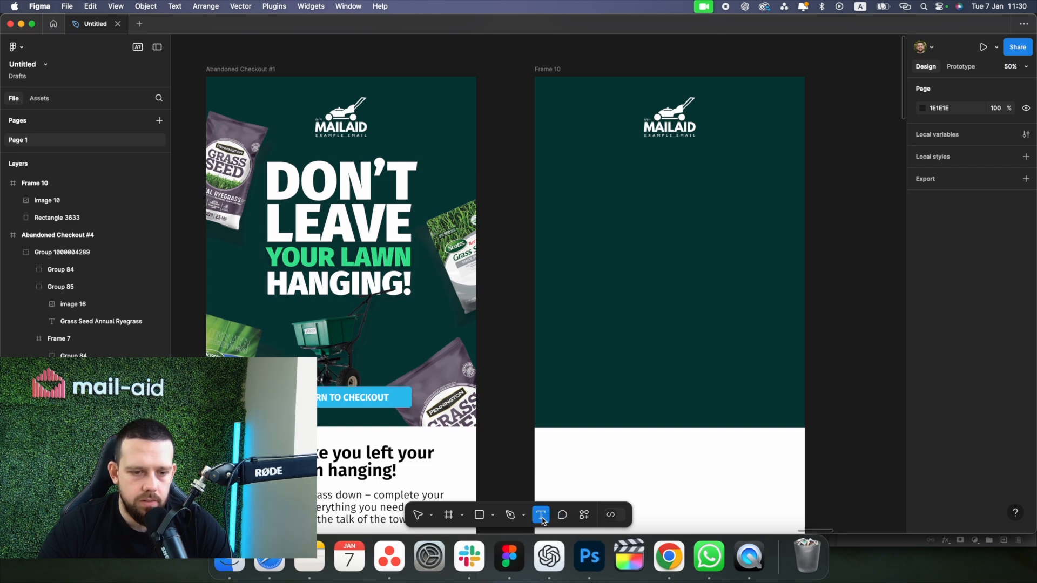
drag(574, 158, 764, 338)
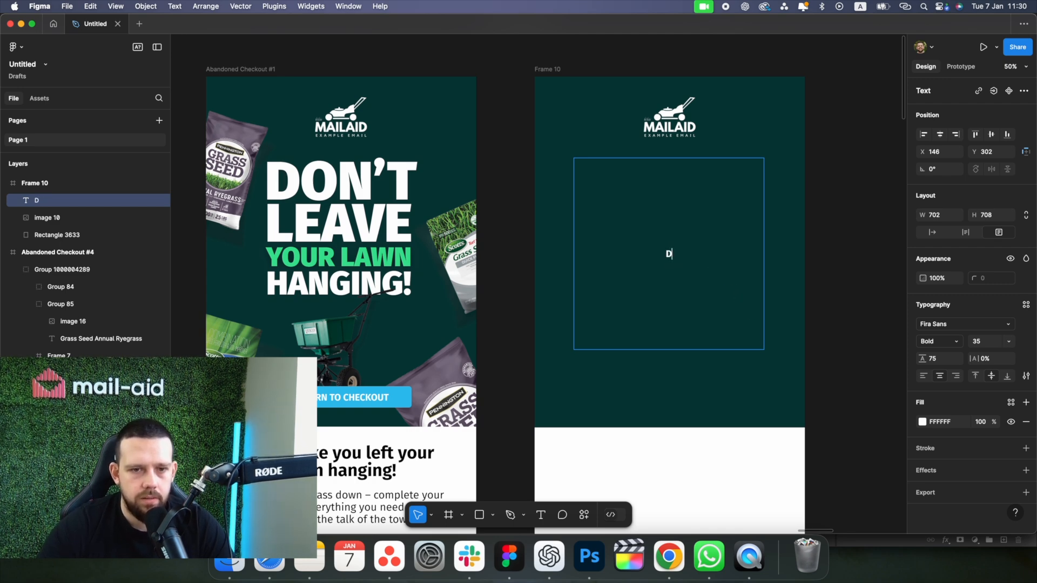
text(DON'T)
key(Return)
text(LEAVE)
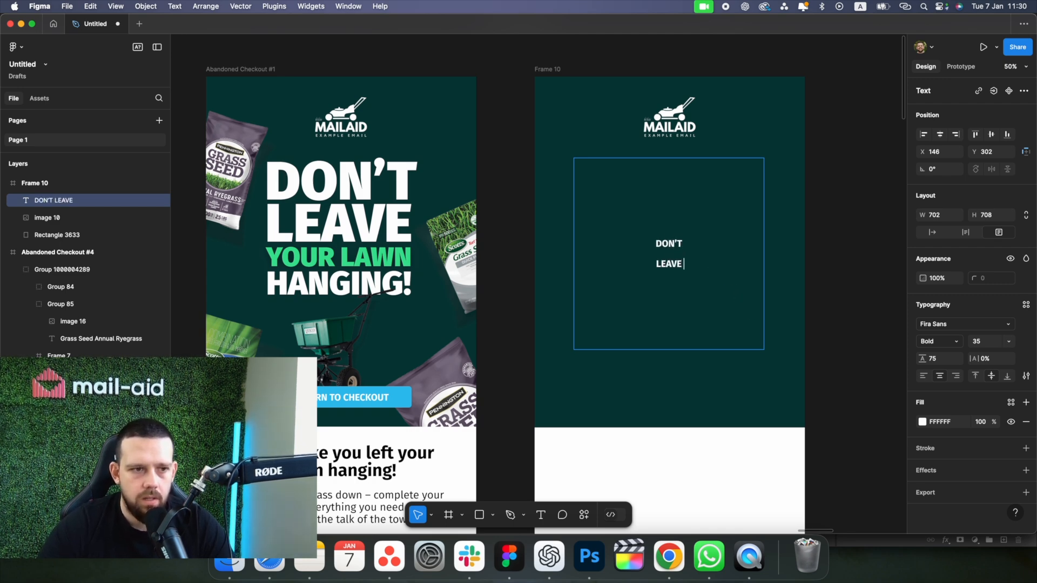
key(Return)
text(YOUR LAWN)
key(Return)
text(HANGING!)
Change the four-line headline's font to AllRoundGothicW01-Demi and its line height to 38
drag(690, 284, 650, 227)
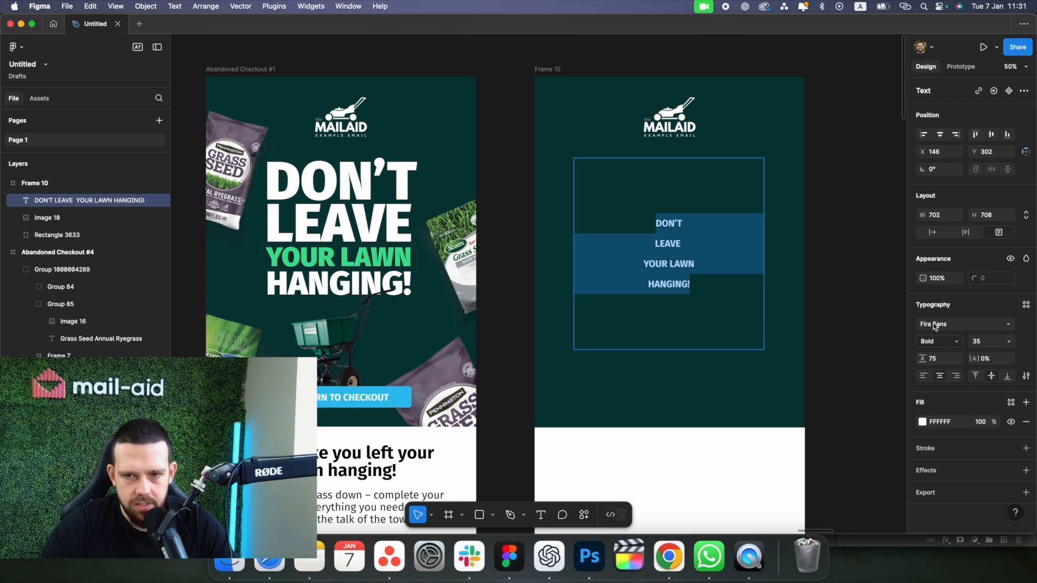
click(952, 325)
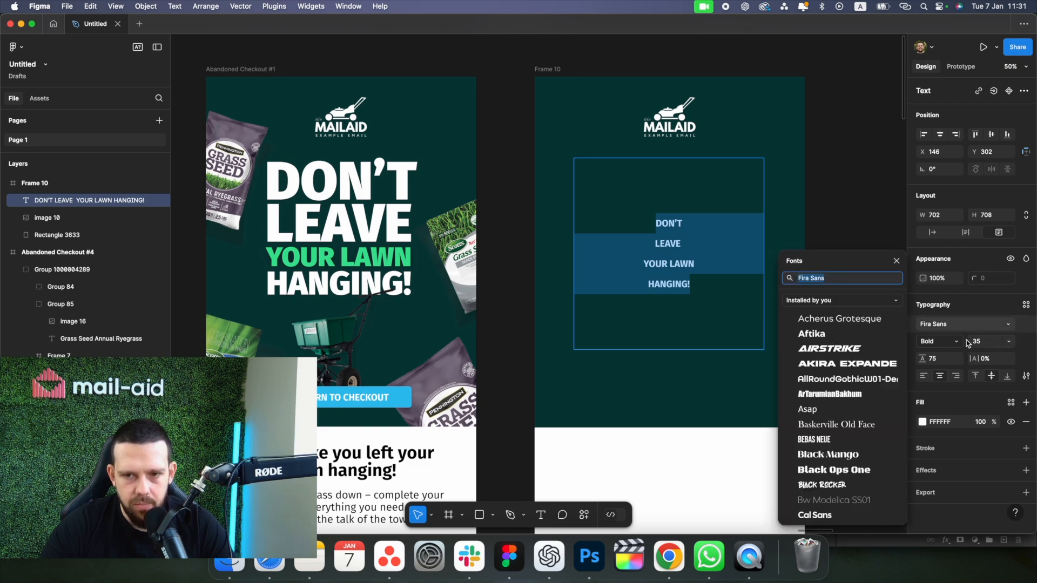
click(869, 380)
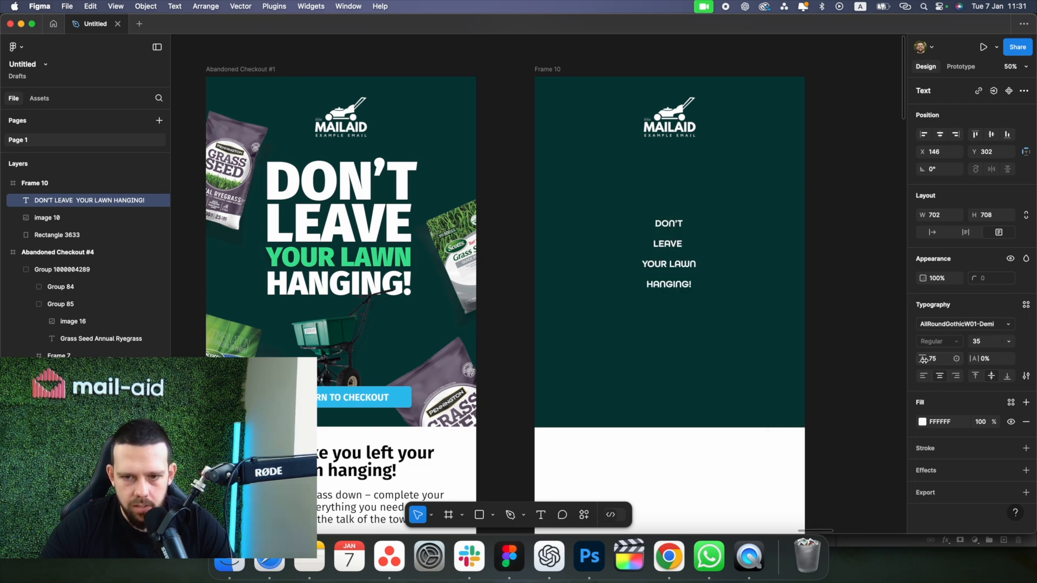
drag(923, 359, 884, 361)
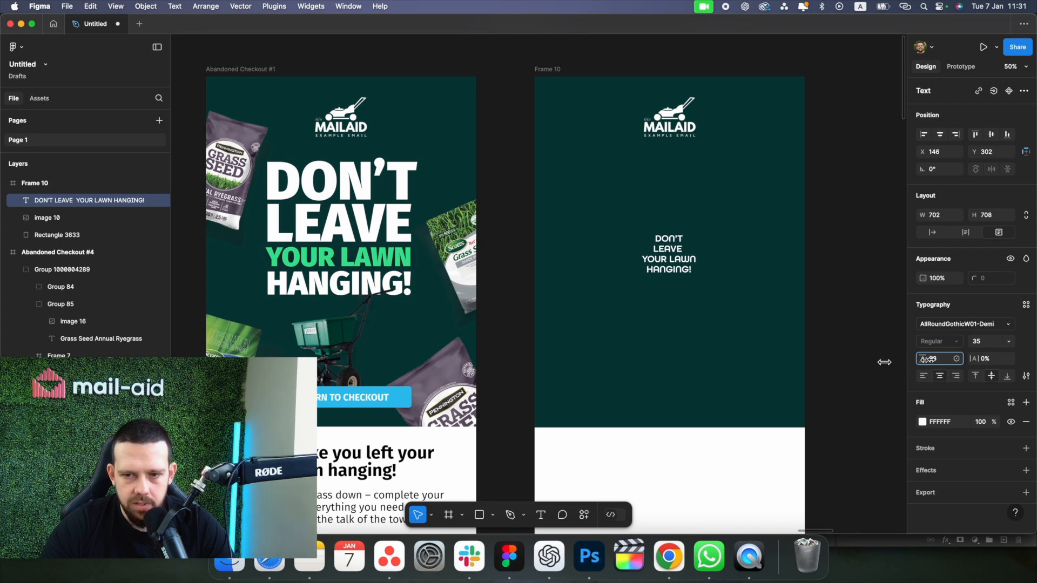
click(926, 378)
key(super+z)
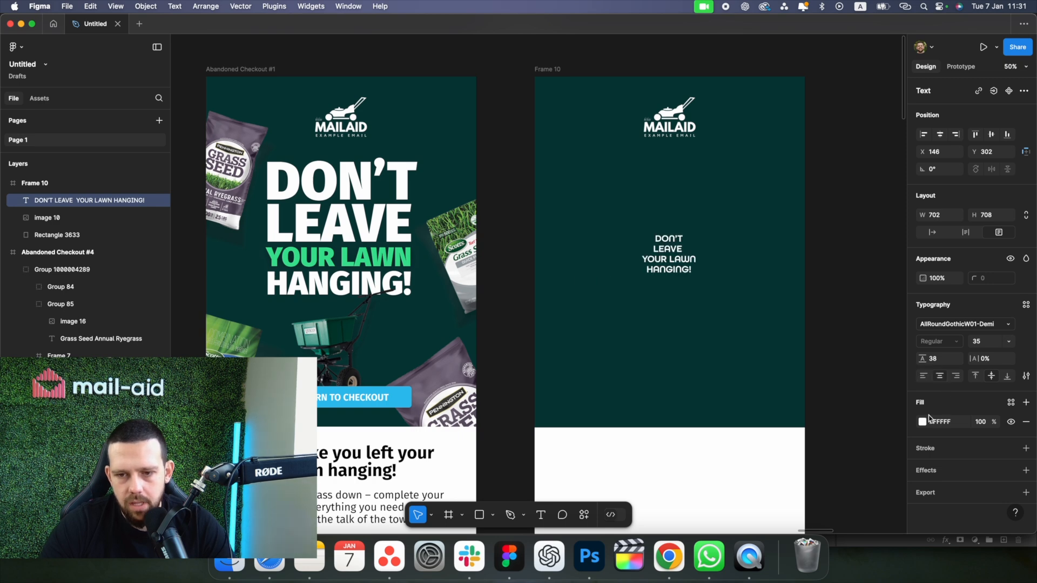
Try text colour 784040 on the headline and delete the text box
click(922, 422)
click(838, 330)
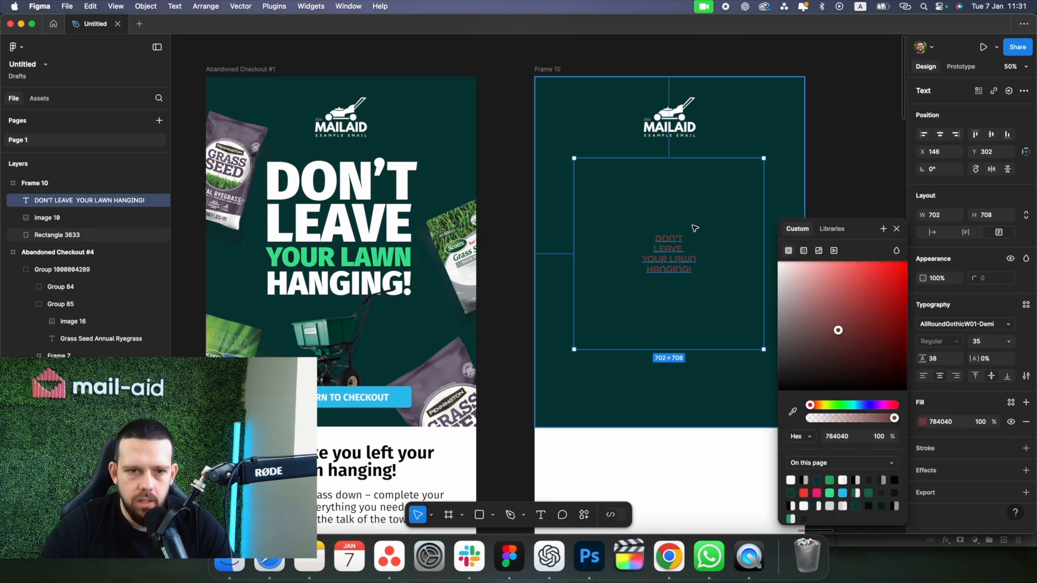
key(BackSpace)
click(349, 224)
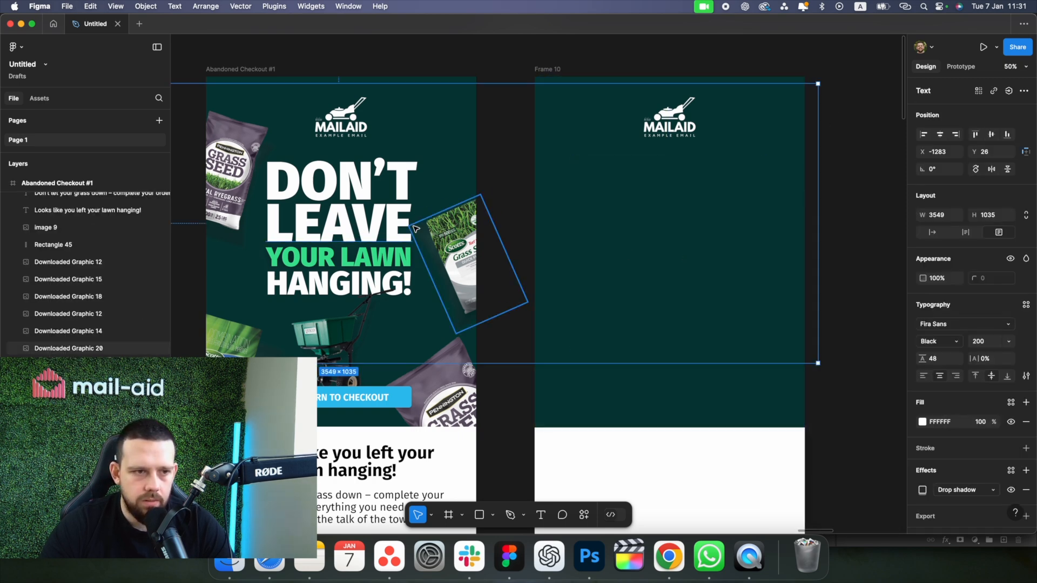
drag(370, 233, 685, 236)
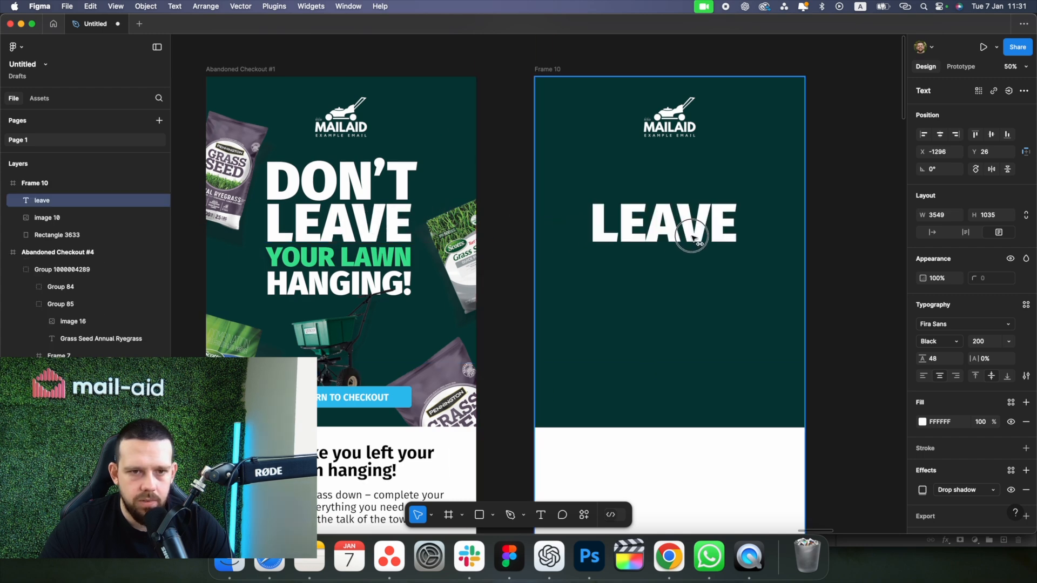
key(super+z)
Duplicate the four headline texts DON'T, LEAVE, YOUR LAWN and HANGING! from the reference email, centred below the new frame's logo
shift+click(301, 198)
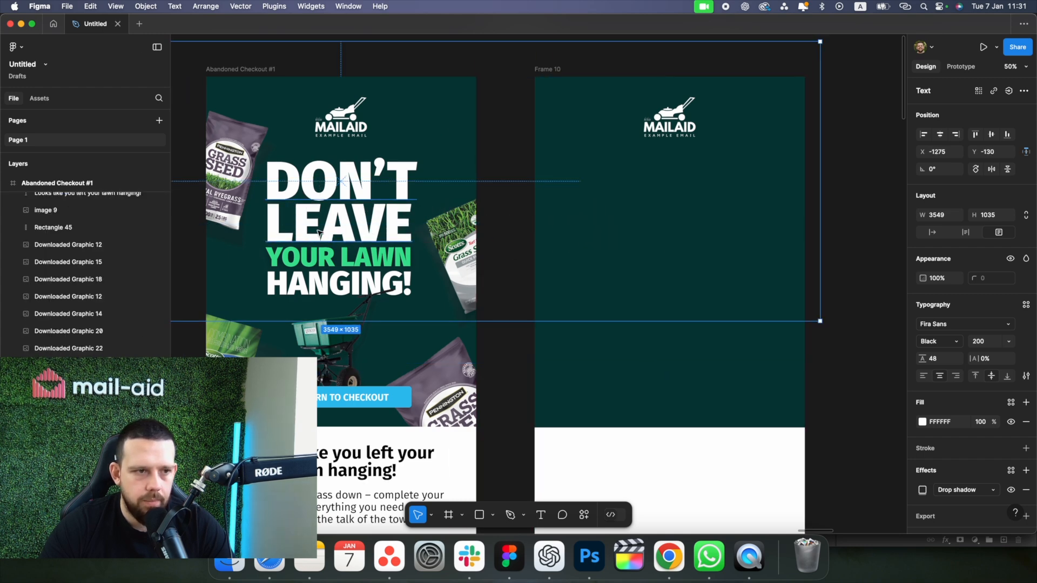
shift+click(325, 264)
shift+click(327, 284)
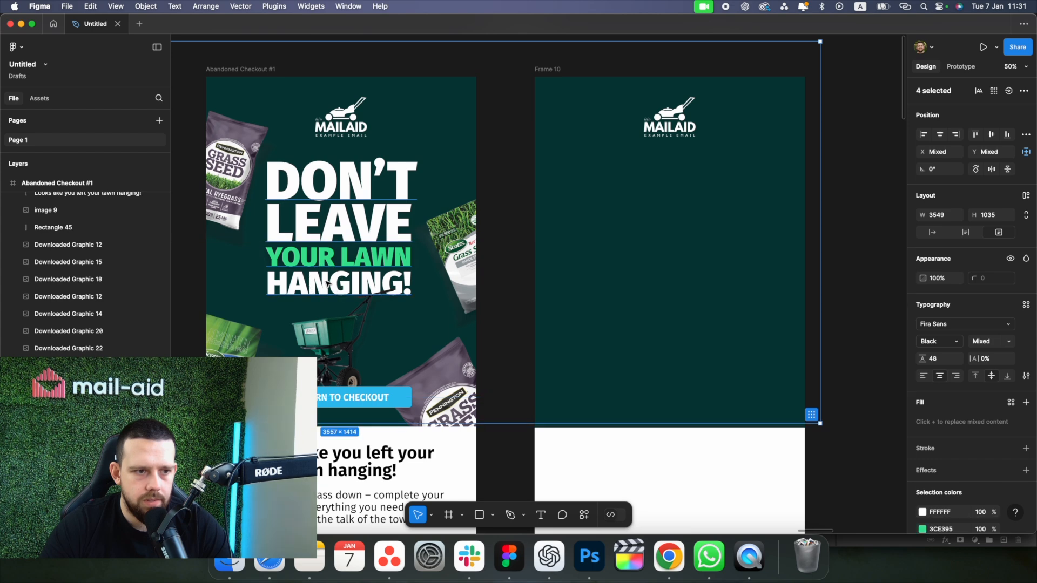
drag(328, 236, 661, 239)
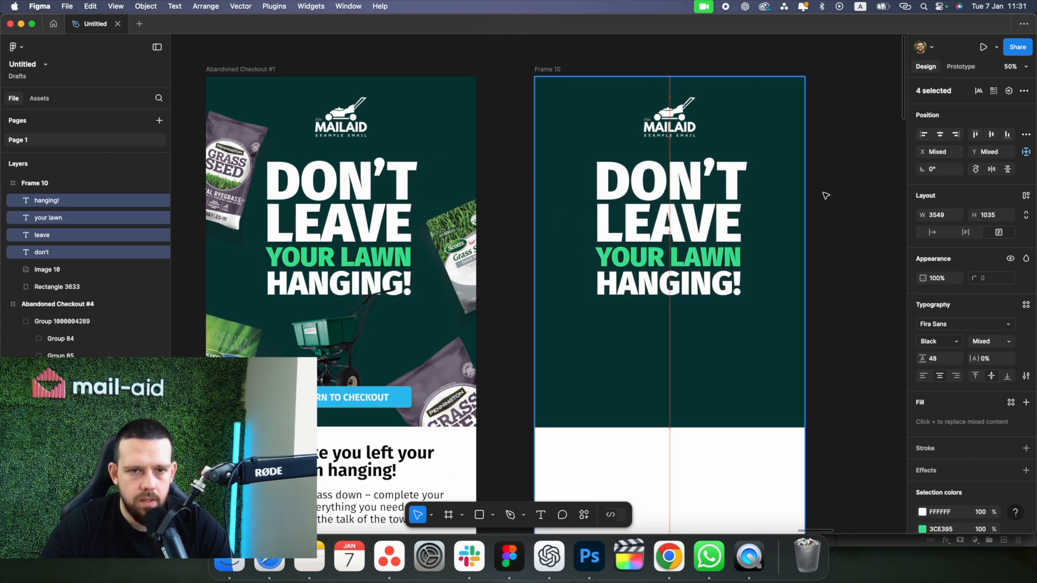
Centre the four headline texts horizontally in the new frame
click(939, 136)
click(820, 210)
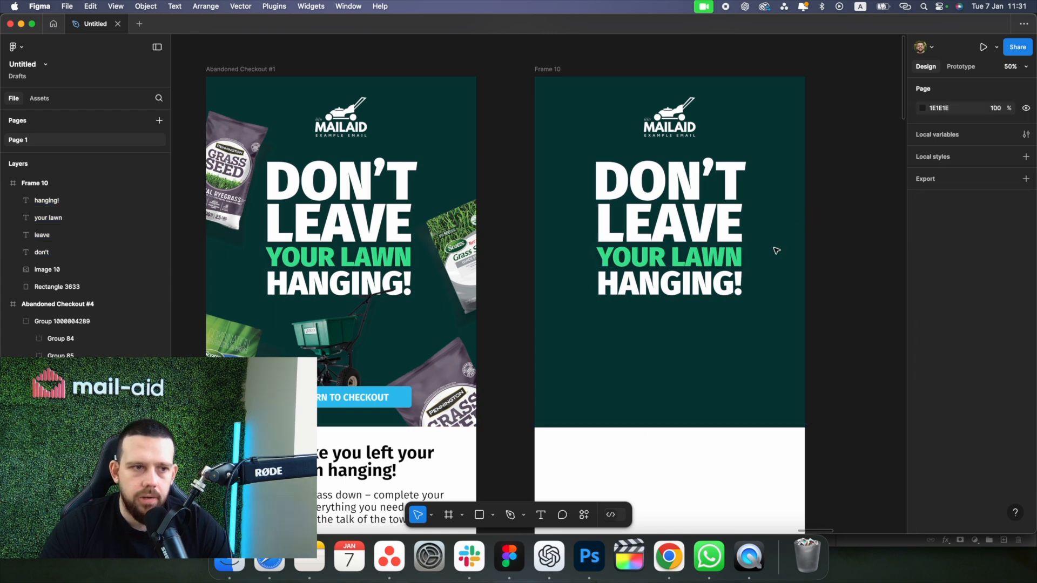
Place three grass seed bags from the reference along the new hero's edges, scaling the grey Scotts bag to about 291 × 436
scroll(443, 302, down, 2)
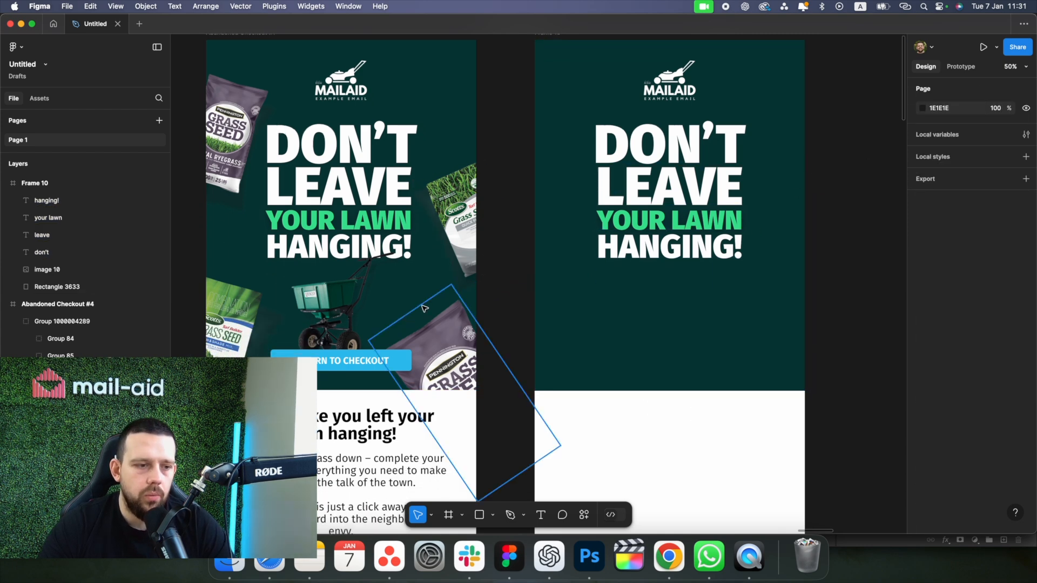
scroll(389, 286, left, 1)
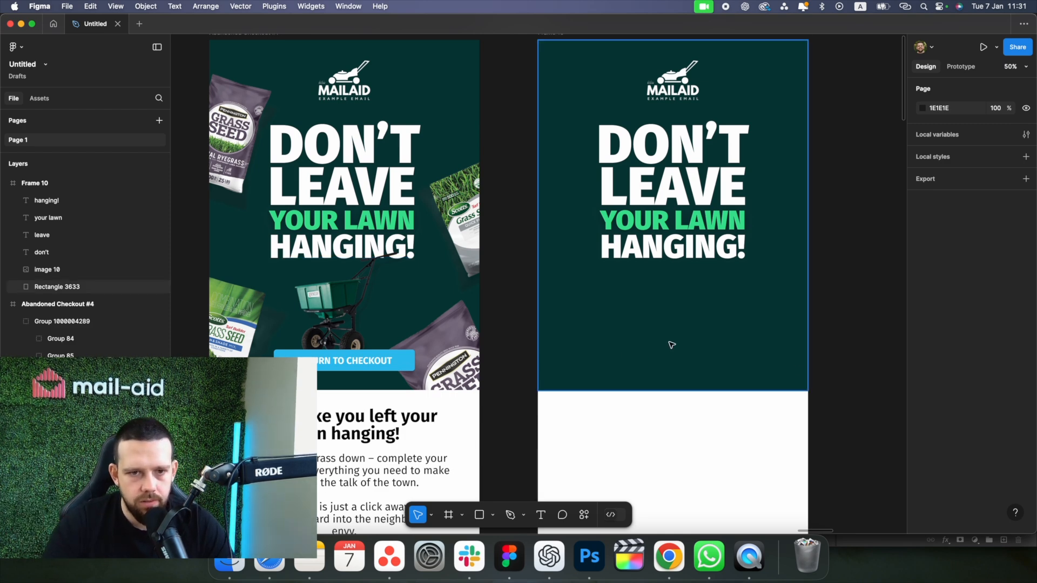
drag(444, 208, 821, 440)
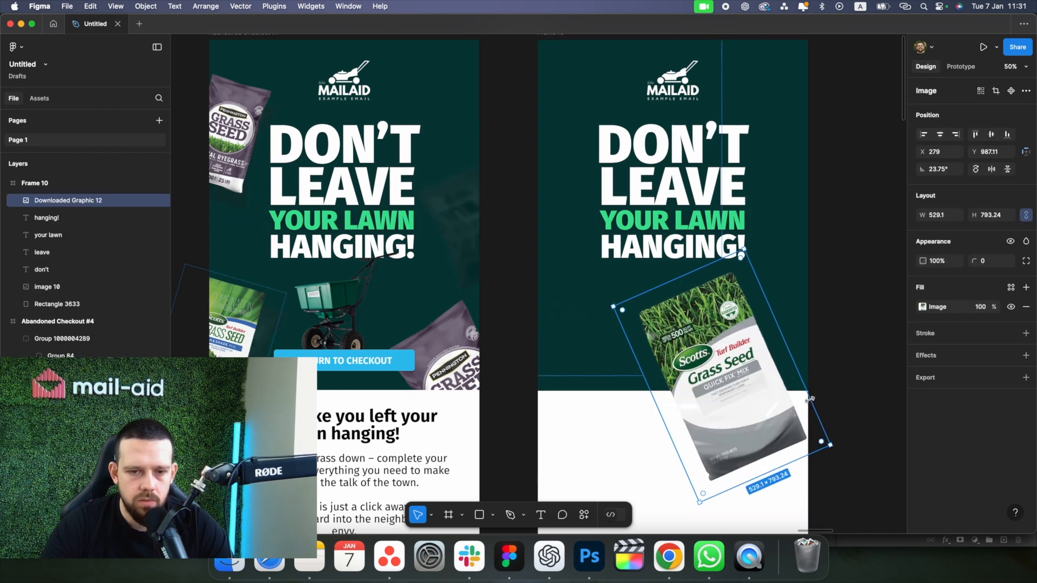
key(super+z)
drag(678, 344, 800, 370)
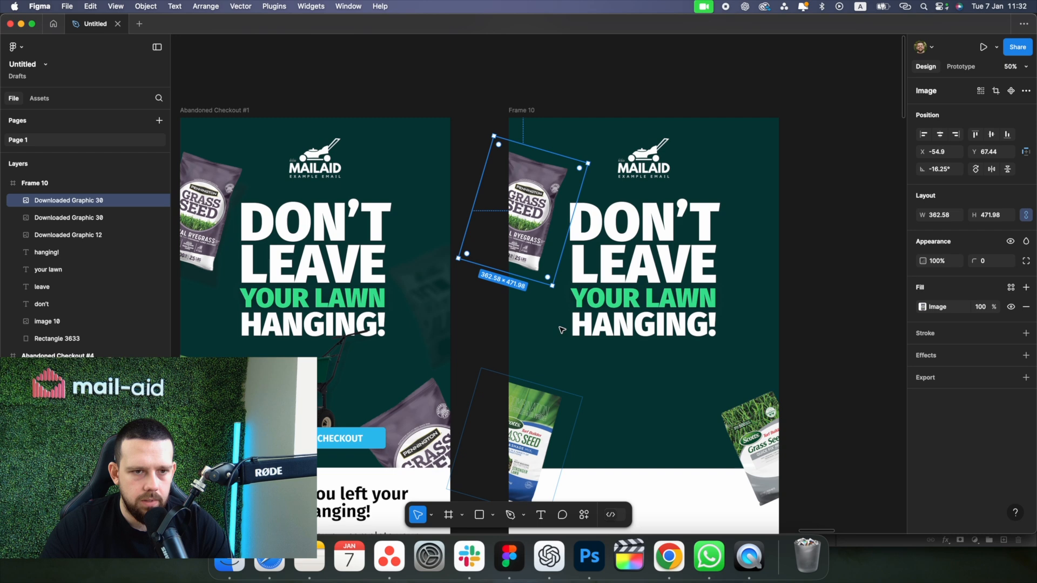
drag(763, 444, 775, 447)
scroll(792, 411, down, 1)
scroll(792, 411, down, 1)
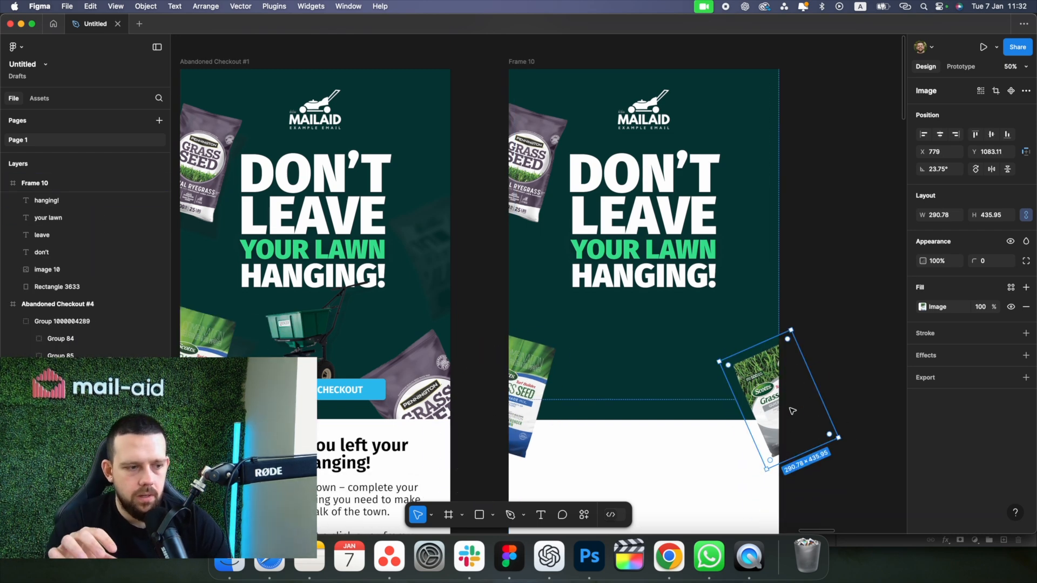
click(834, 251)
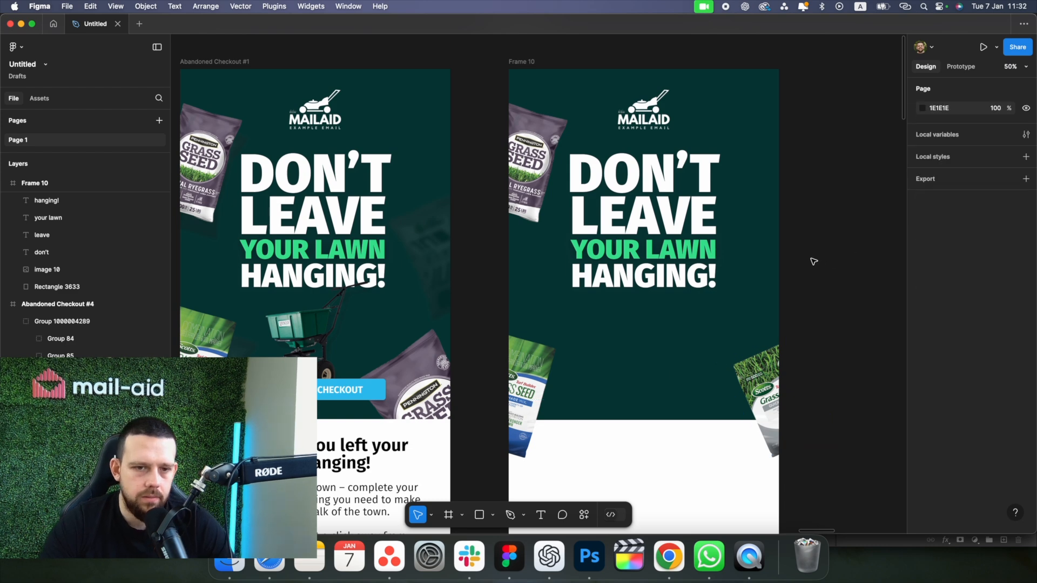
Duplicate the lawn spreader image from the reference email into the new frame, centred beneath the HANGING! text
click(286, 337)
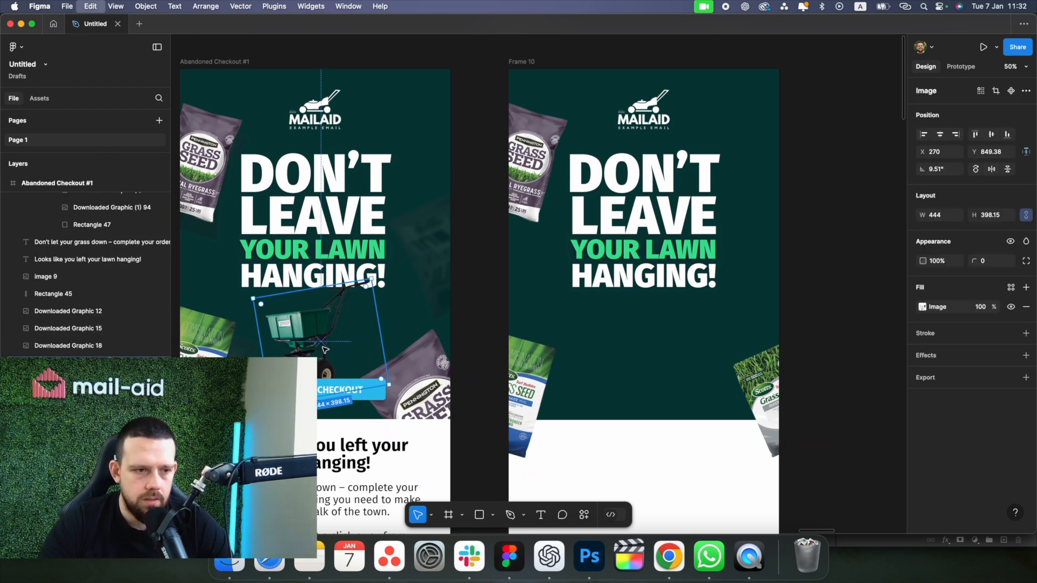
drag(318, 348, 637, 351)
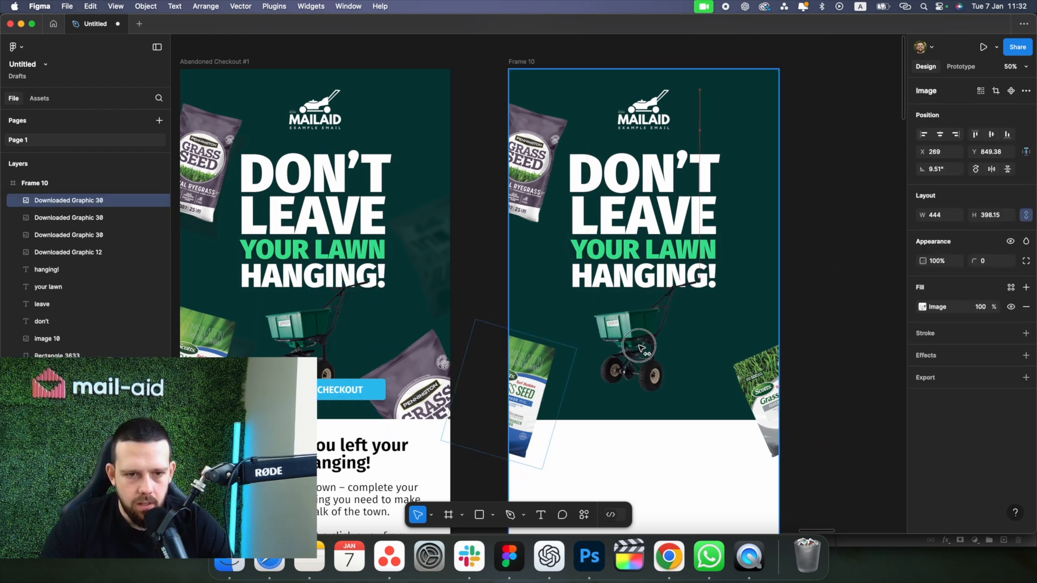
click(837, 324)
Draw a button rectangle about 425 × 92 below the spreader and set its corner radius to 50
click(313, 390)
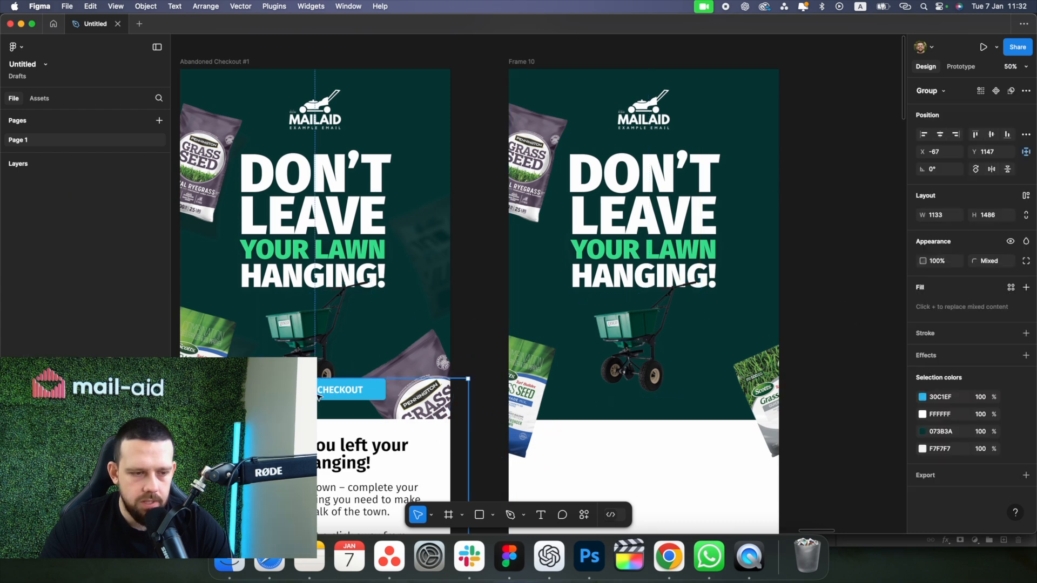
click(818, 335)
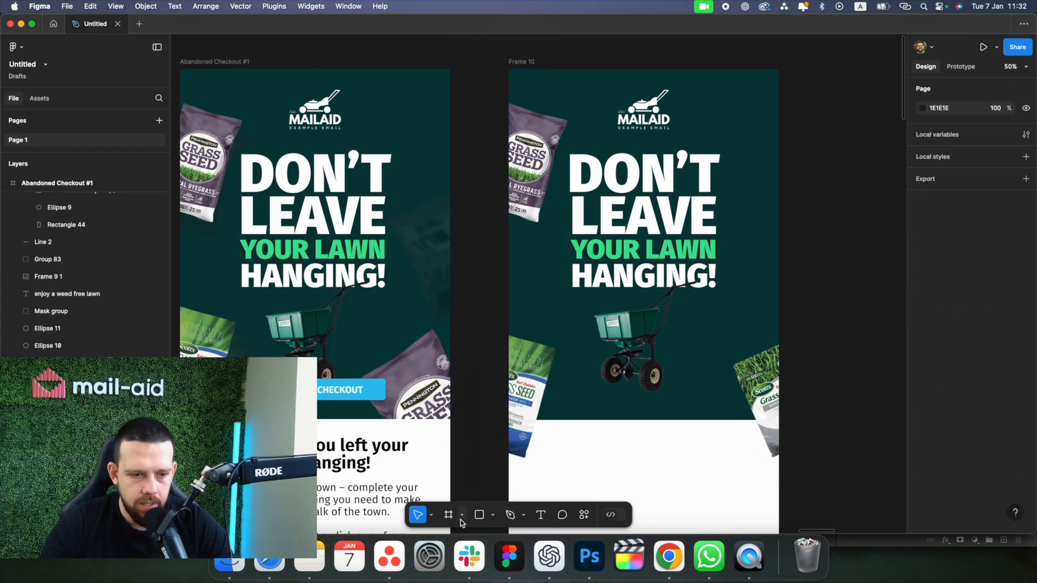
click(477, 516)
drag(585, 404, 699, 428)
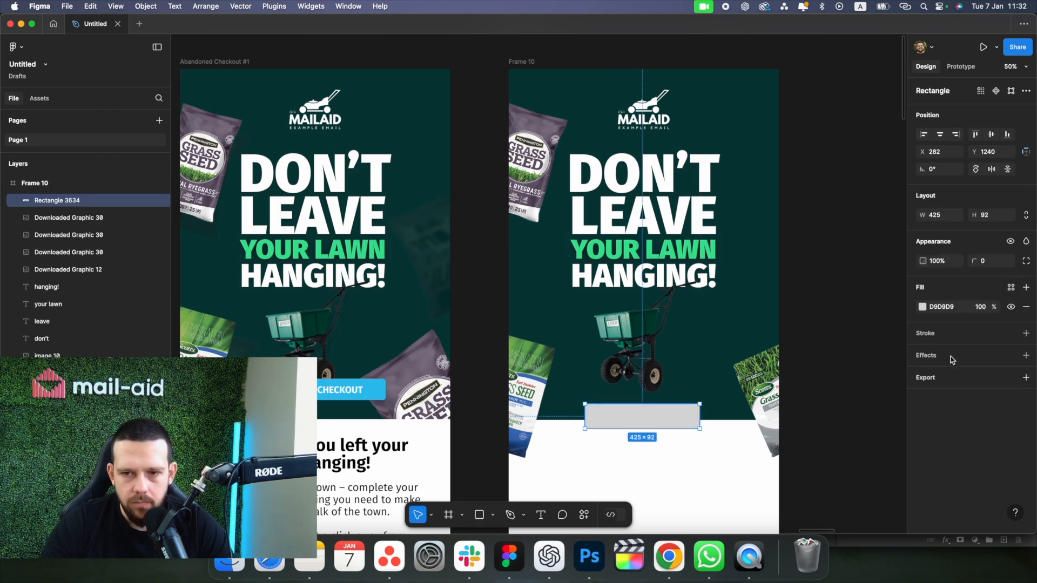
click(991, 262)
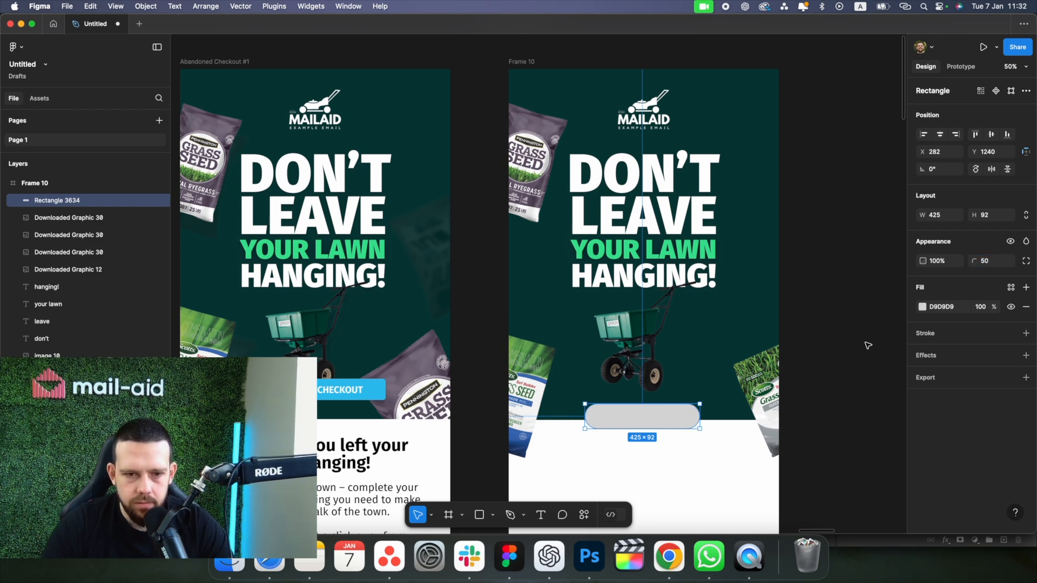
click(486, 470)
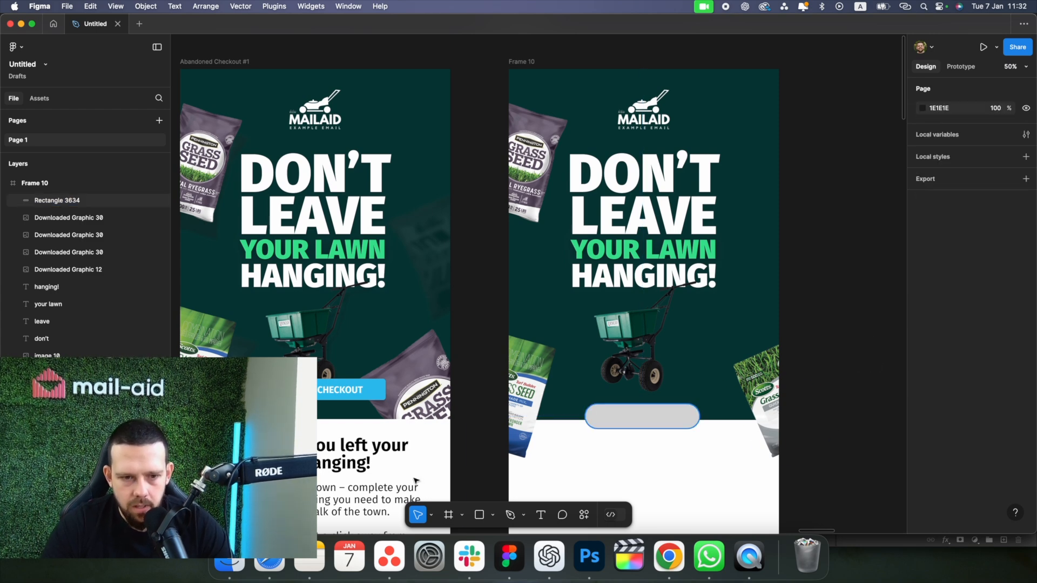
Add the text "RETURN TO CHECKOUT" in the white area below the grey button
click(539, 515)
drag(608, 416, 621, 422)
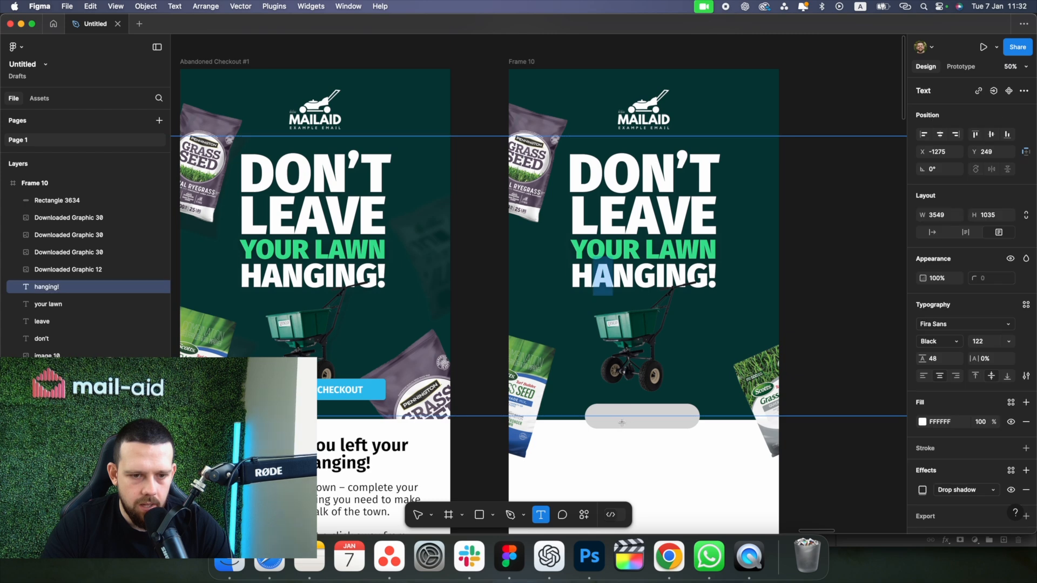
click(661, 465)
scroll(689, 473, down, 1)
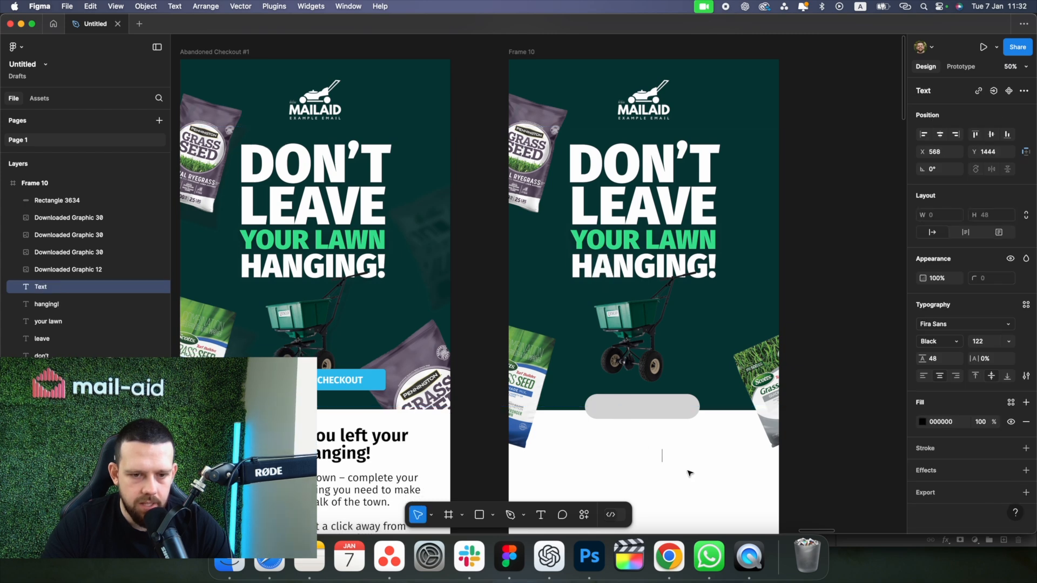
text(RETURN TO )
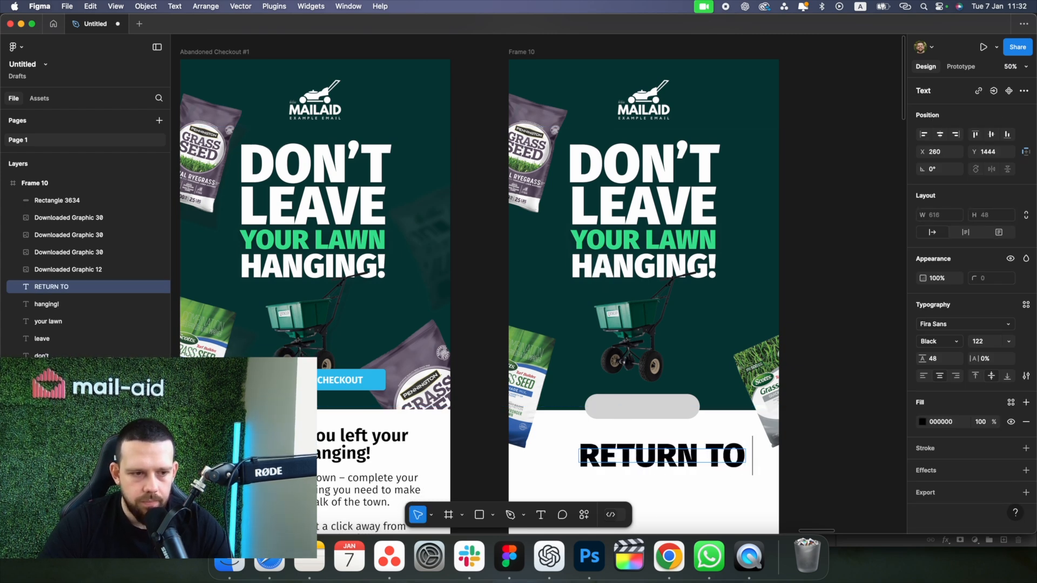
text(CHECKOUT)
Set the RETURN TO CHECKOUT text to size 50, move it onto the grey button, and reduce its size to 20
key(super+a)
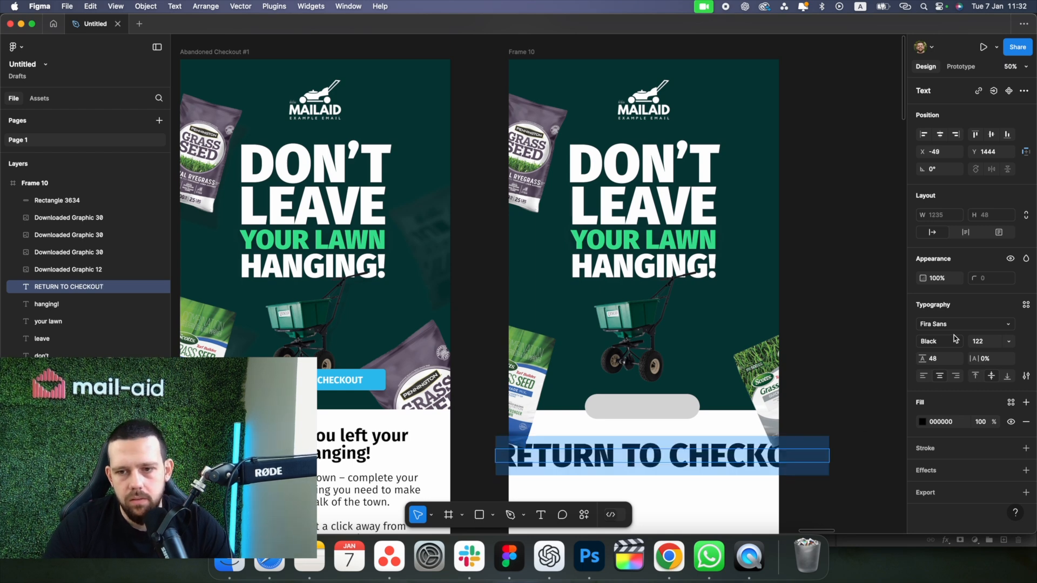
click(992, 345)
text(5)
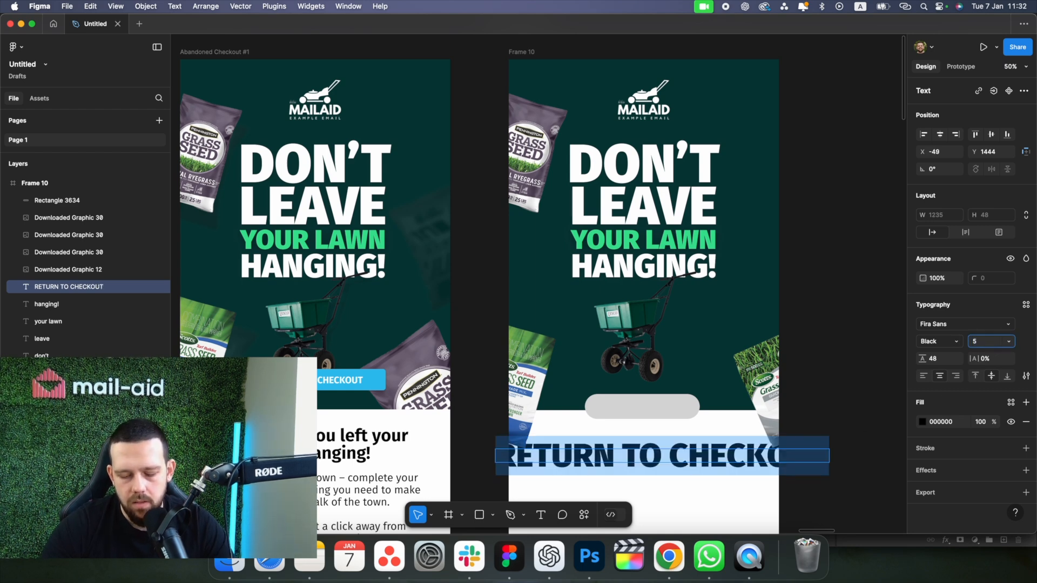
text(0)
key(Return)
drag(669, 443, 659, 410)
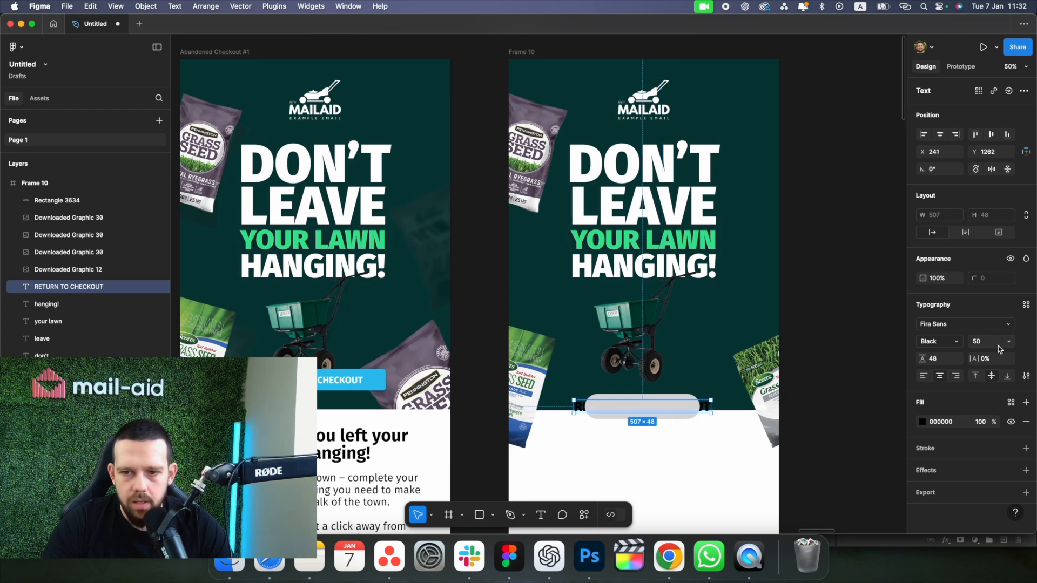
text(20)
key(Return)
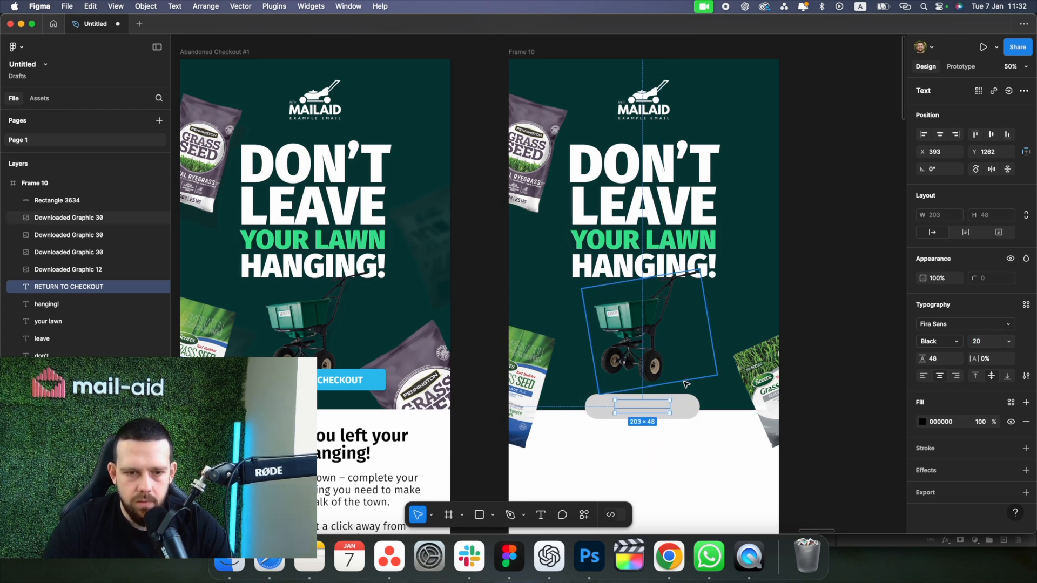
mouse_move(640, 407)
mouse_down()
mouse_move(642, 436)
mouse_move(654, 412)
mouse_up()
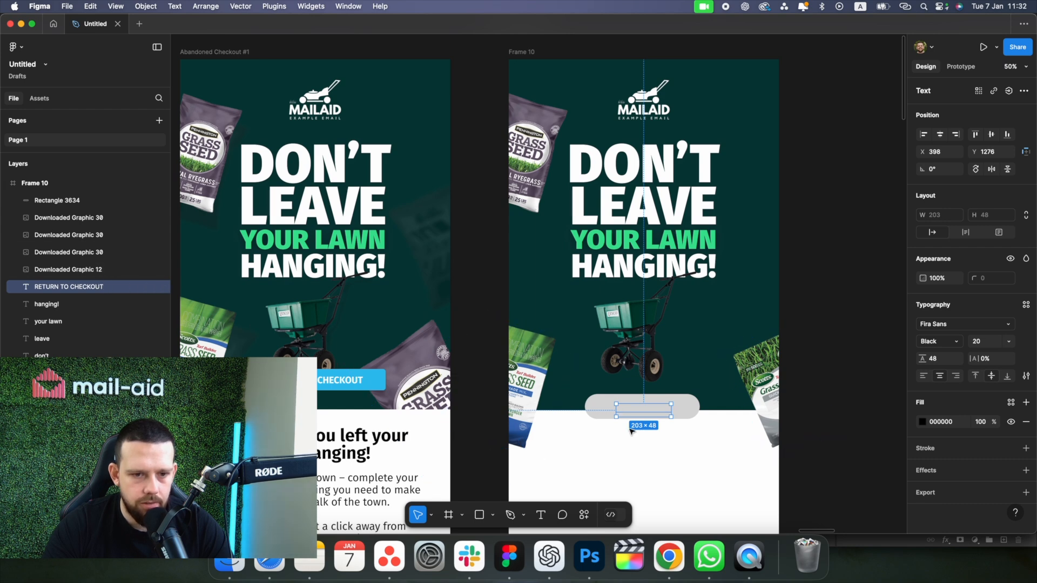
drag(647, 416, 647, 412)
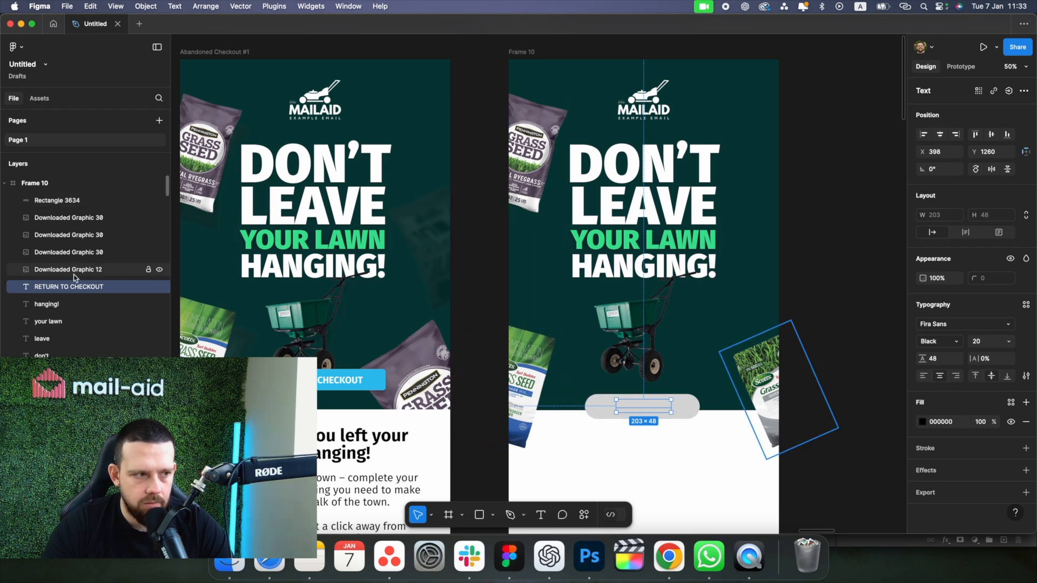
Move the RETURN TO CHECKOUT layer above the button rectangle and set its font size to 40
click(598, 410)
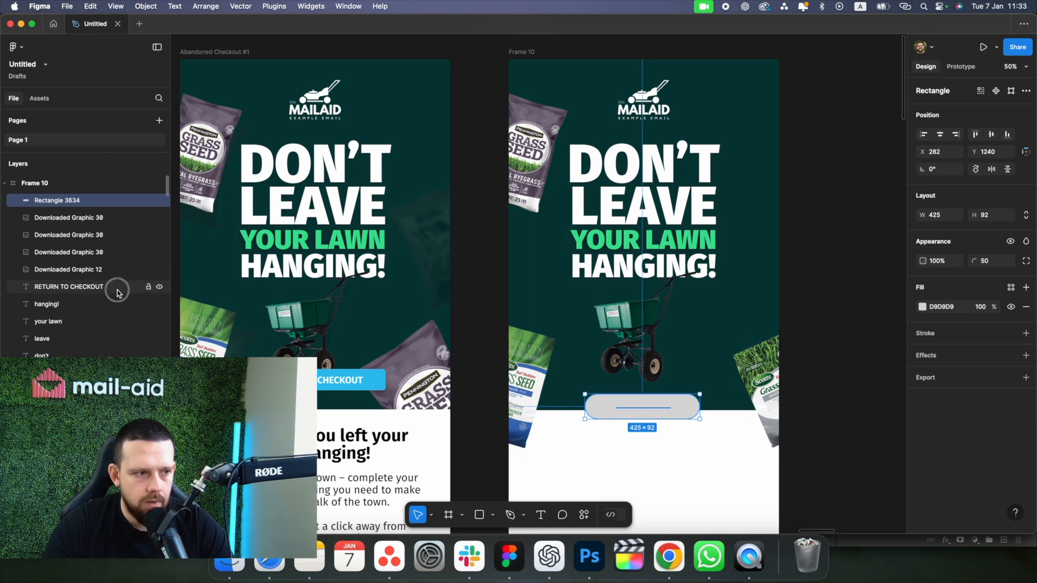
drag(117, 292, 115, 204)
click(695, 473)
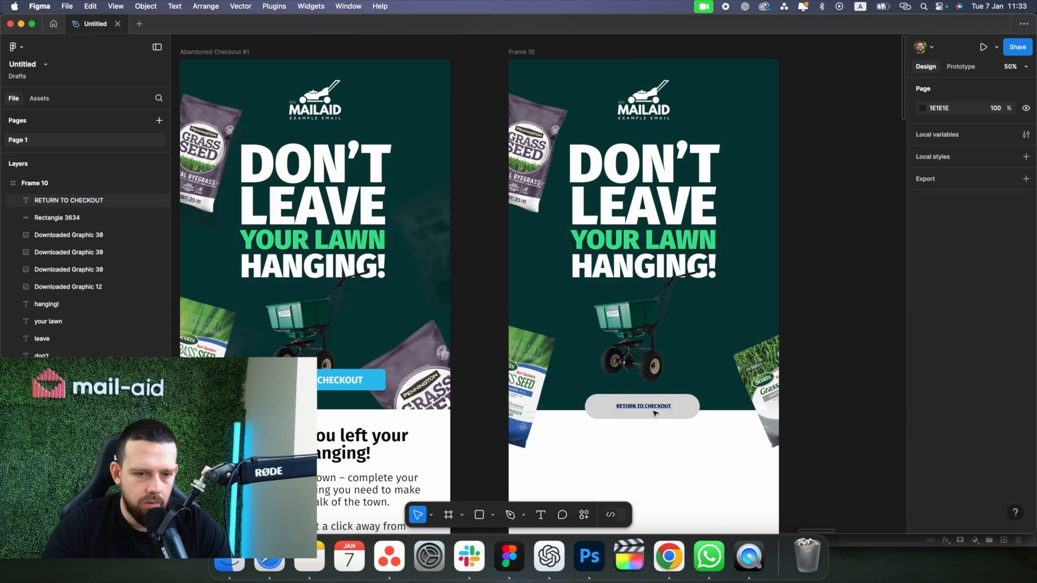
click(655, 414)
click(985, 343)
text(40)
key(Return)
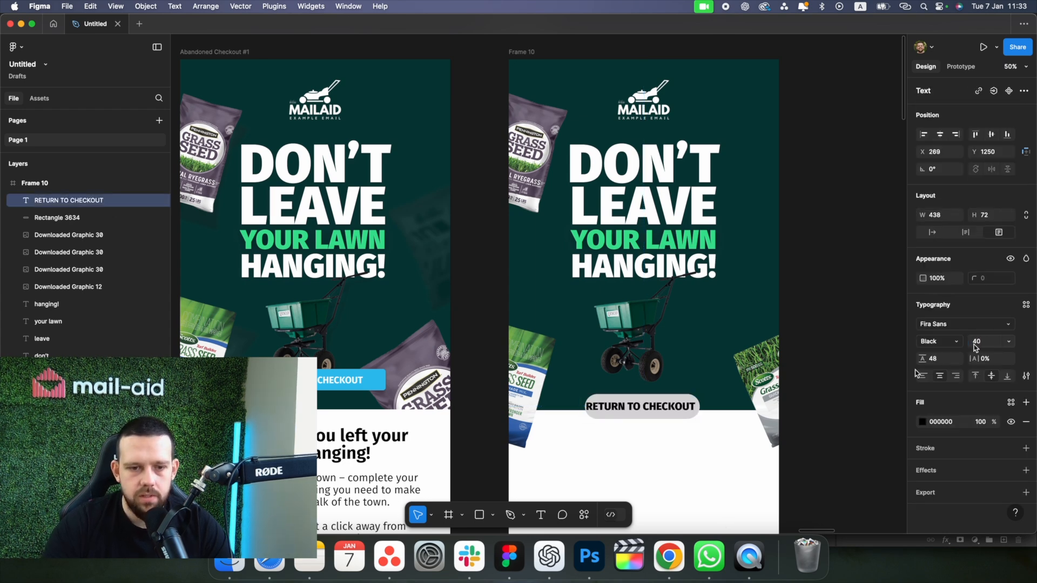
Delete the RETURN TO CHECKOUT text and the grey button rectangle beneath it
click(672, 440)
click(664, 416)
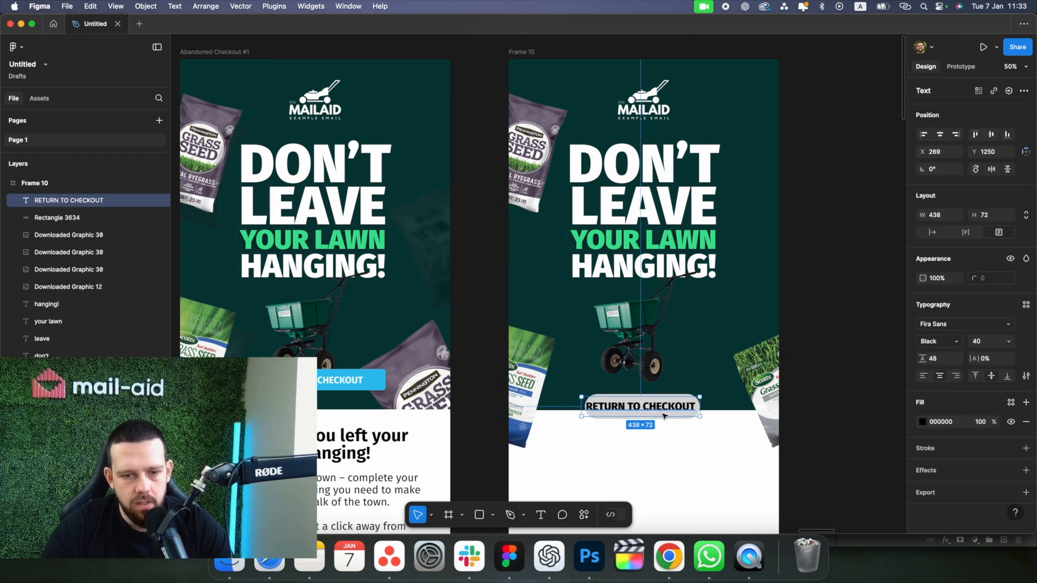
key(BackSpace)
click(664, 415)
key(BackSpace)
Copy the blue RETURN TO CHECKOUT button group from the reference email and place it below the new frame's spreader
double_click(305, 381)
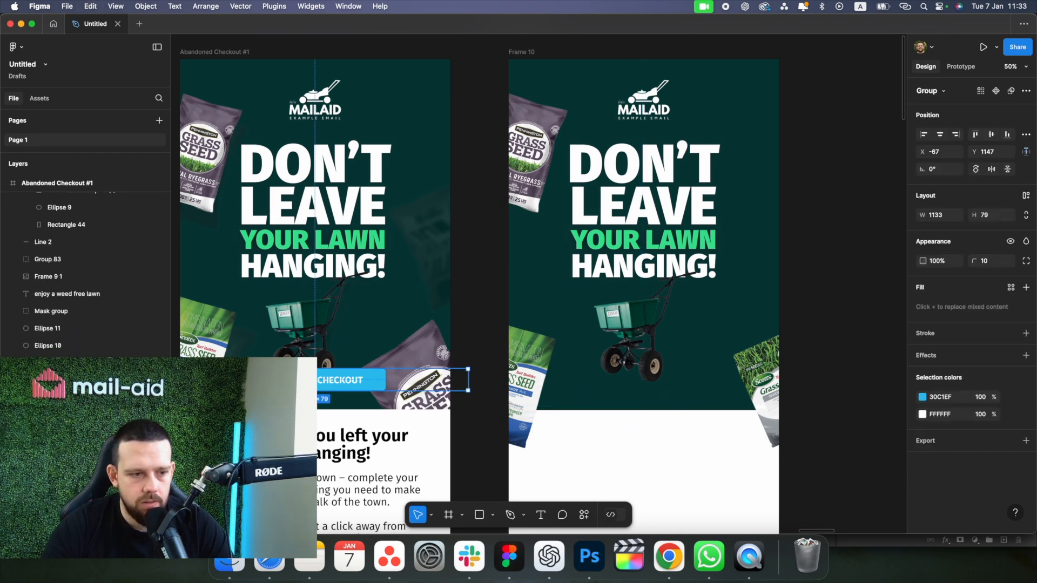
key(super+c)
key(super+v)
drag(297, 381, 631, 398)
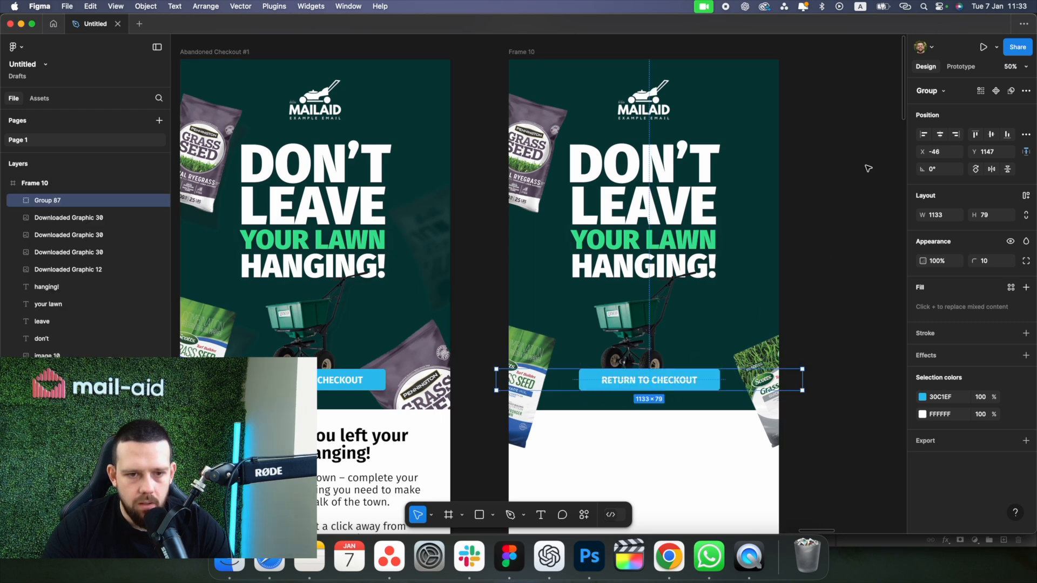
click(802, 324)
Cover the seed bags' overflow below the hero with a rectangle about 1014 × 268 filled with FFFFFF
scroll(821, 357, down, 3)
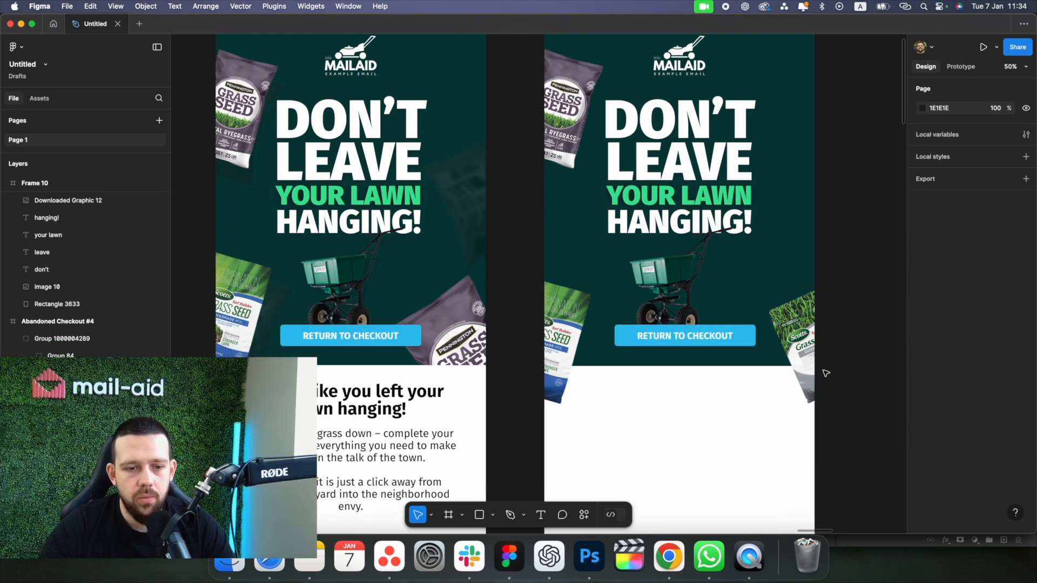
scroll(545, 426, down, 2)
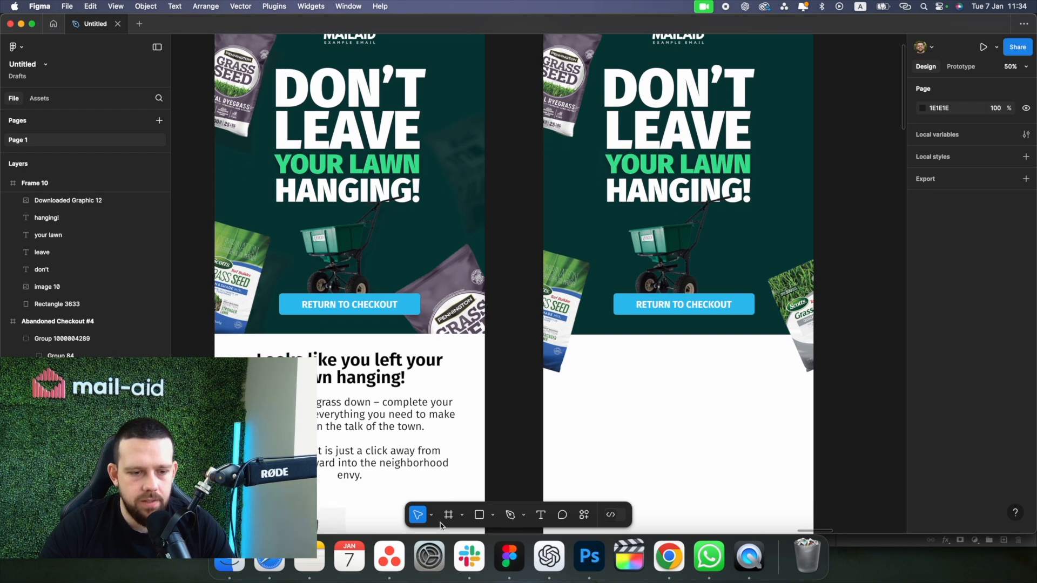
click(479, 514)
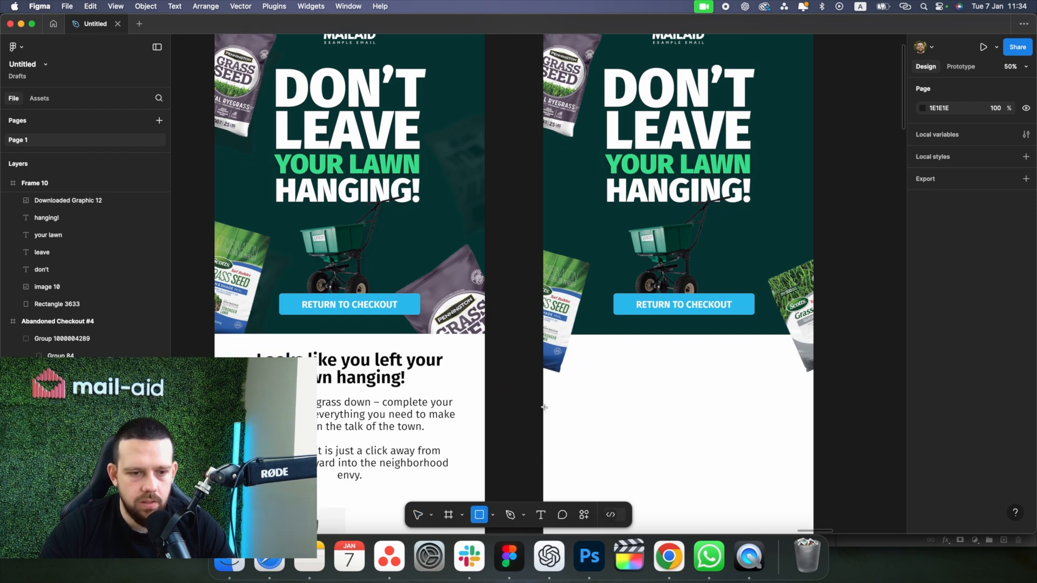
drag(544, 407, 817, 335)
click(922, 307)
click(777, 261)
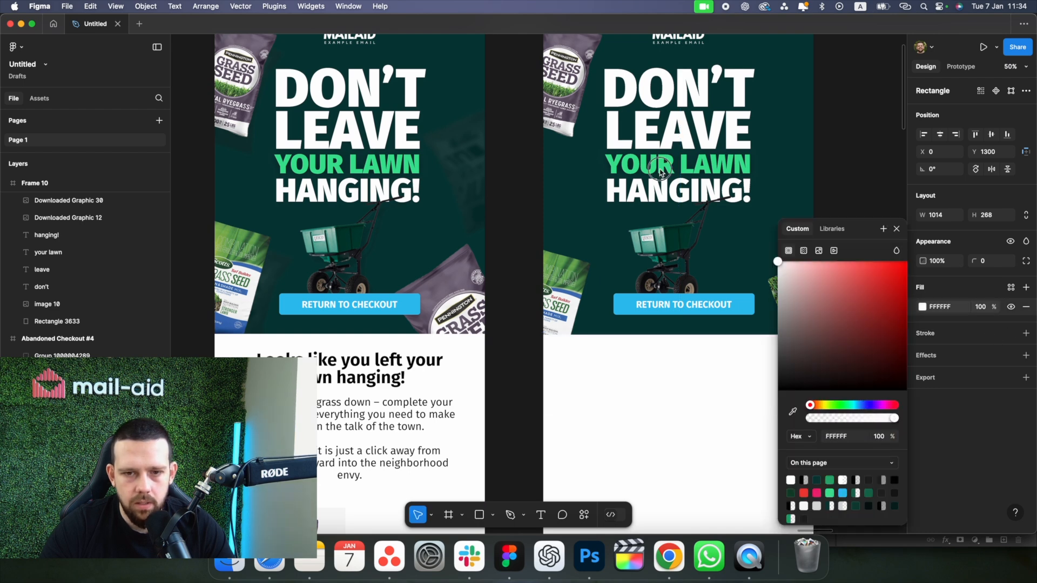
click(867, 159)
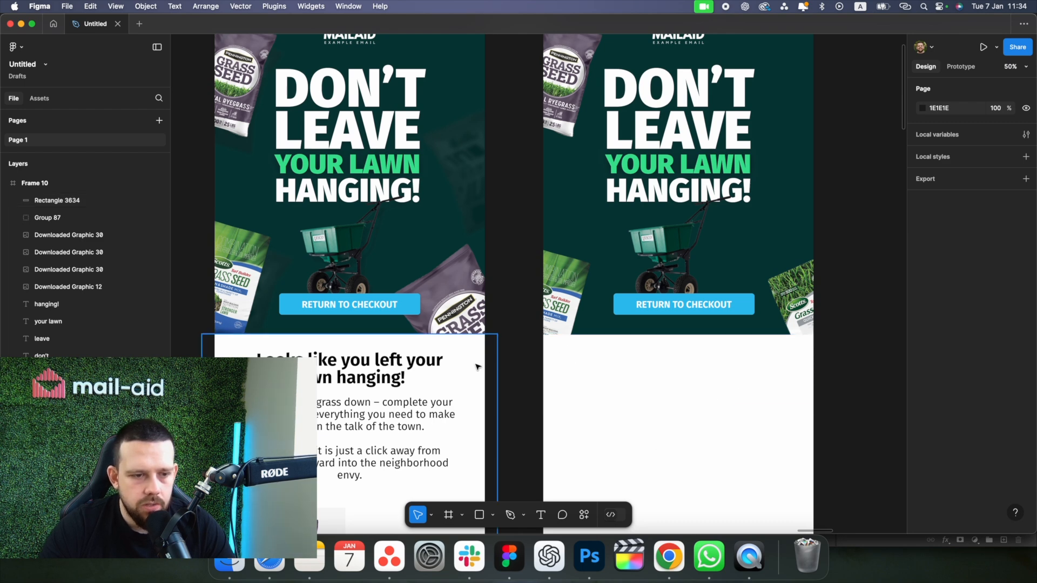
scroll(645, 302, down, 2)
scroll(578, 324, down, 2)
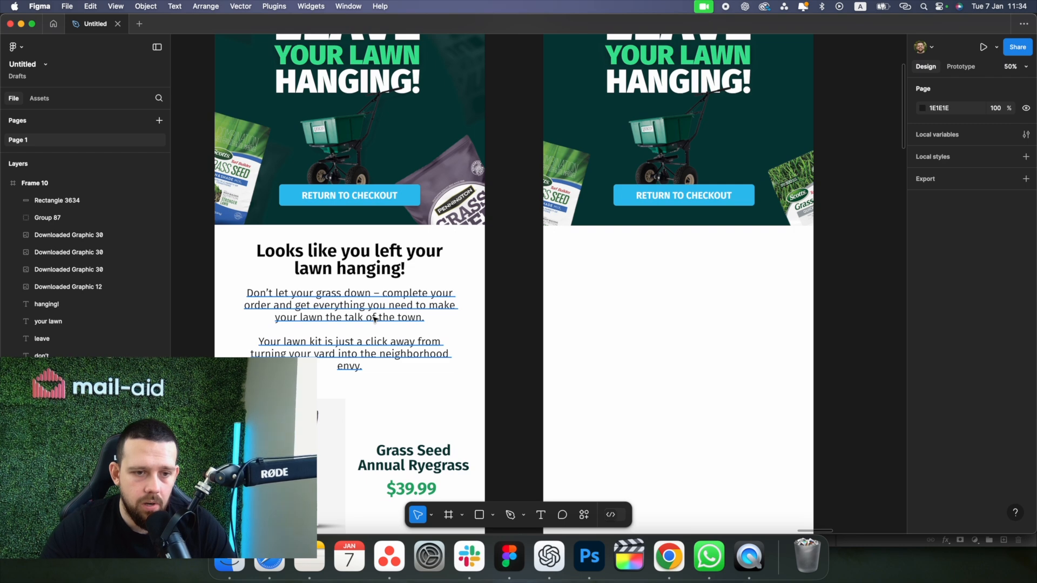
click(540, 514)
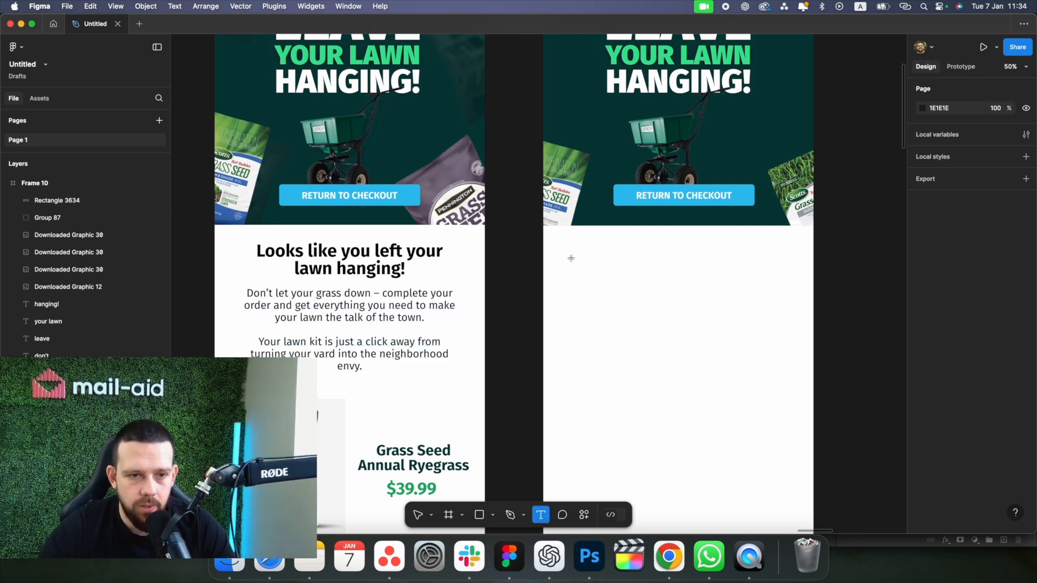
drag(552, 244, 787, 374)
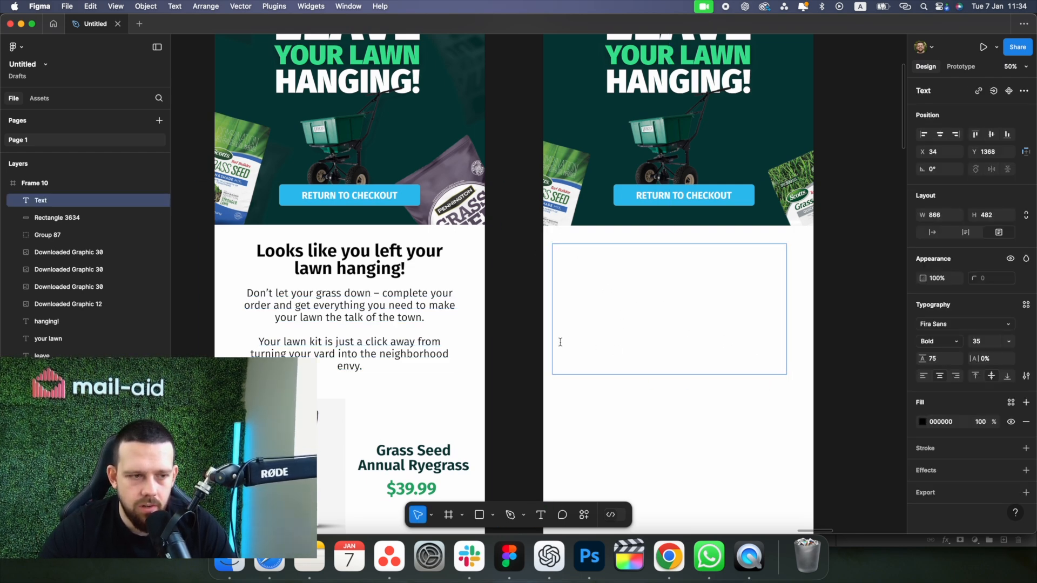
text(looks like you left something behind)
key(Escape)
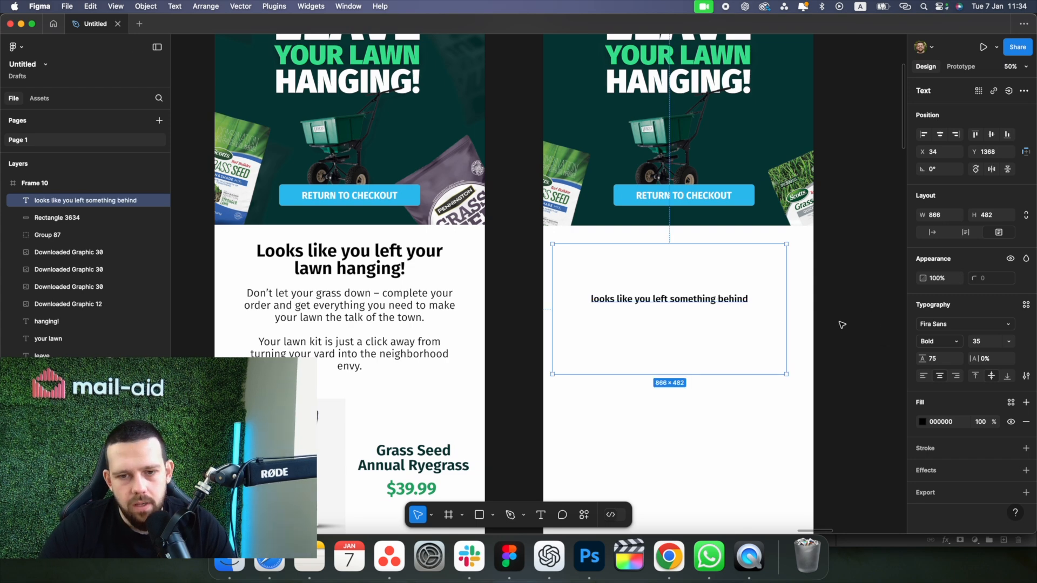
key(Escape)
drag(748, 305, 746, 251)
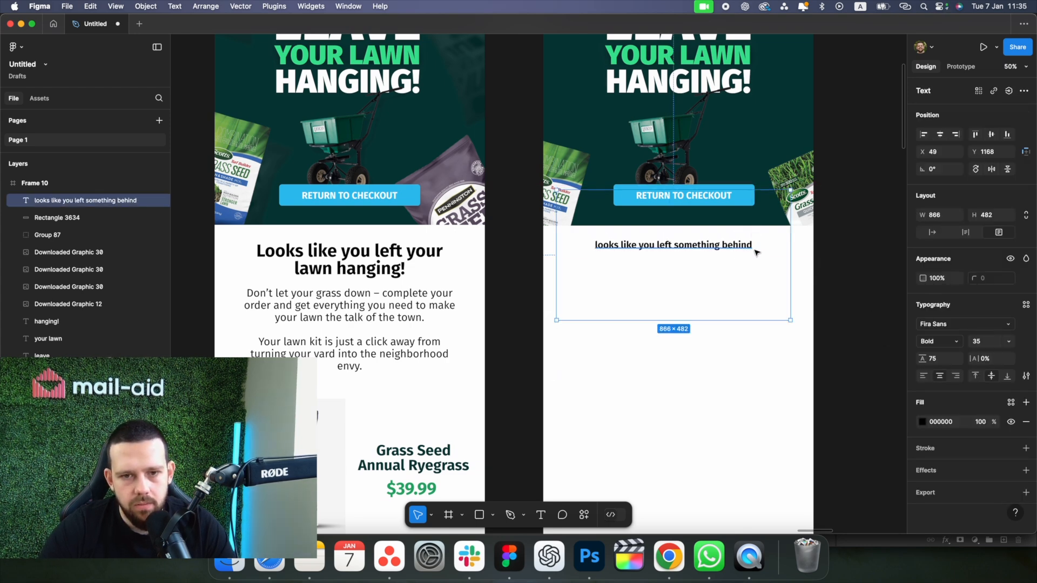
key(Delete)
Copy the "Looks like you left your lawn hanging!" headline and its body paragraphs from the reference email into the new frame below the hero
click(337, 267)
shift+click(424, 325)
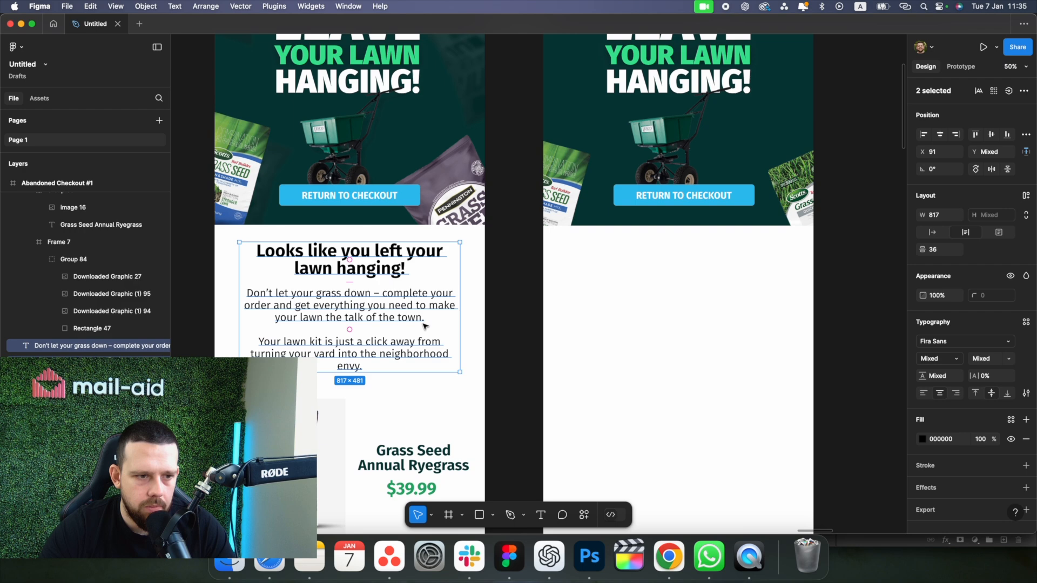
drag(401, 323, 730, 324)
click(829, 294)
Copy the Grass Seed Annual Ryegrass image, its name and price, and the RETURN TO CHECKOUT button from the reference into the new frame below the body copy
scroll(690, 324, down, 3)
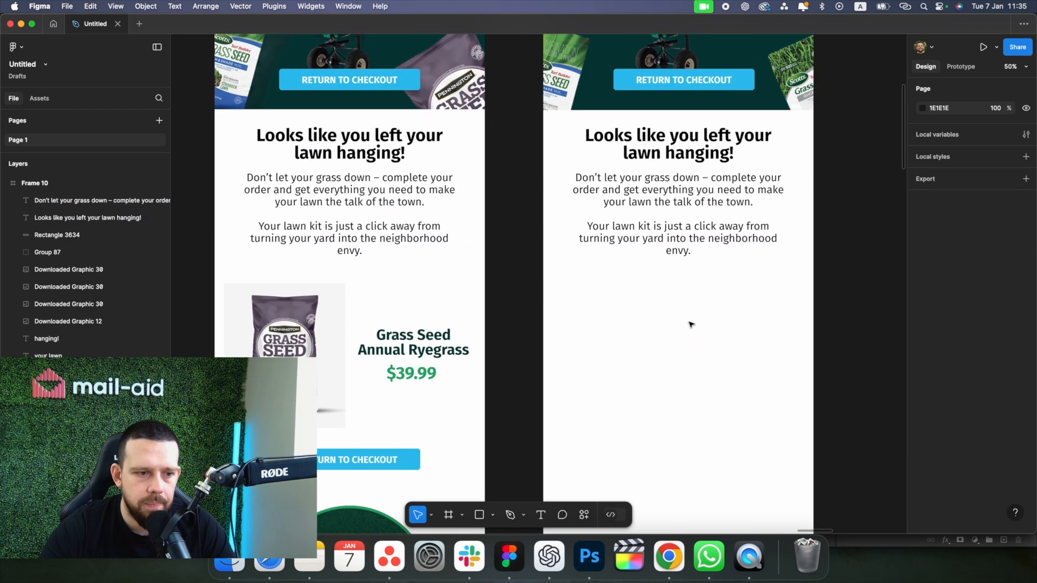
scroll(321, 353, down, 2)
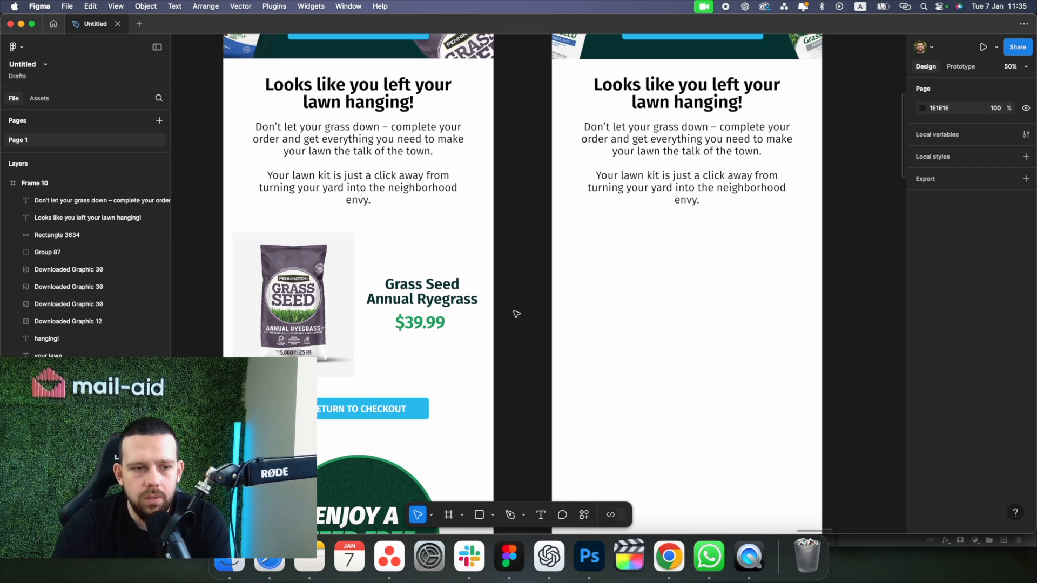
double_click(335, 325)
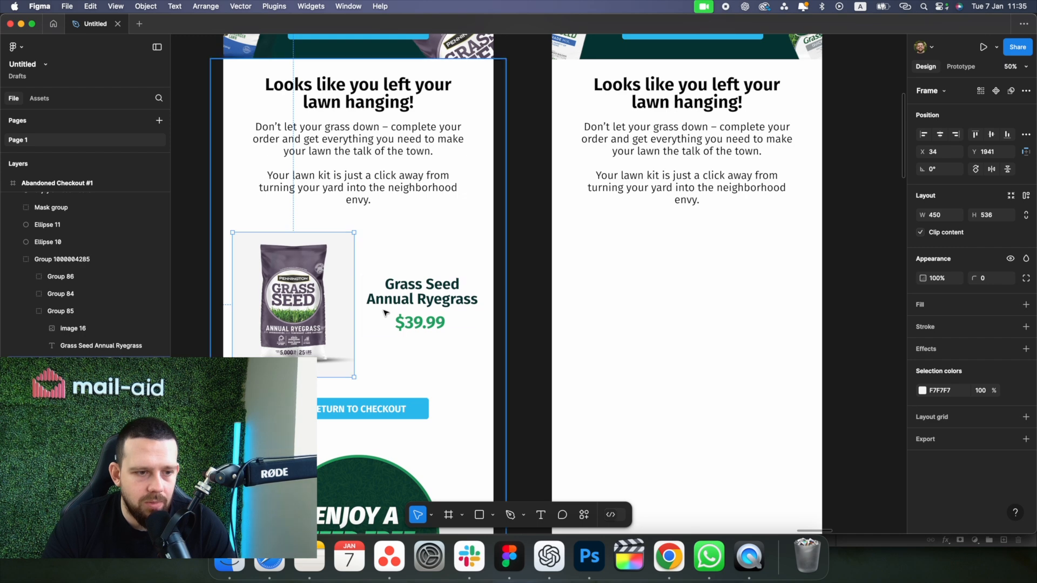
shift+click(391, 409)
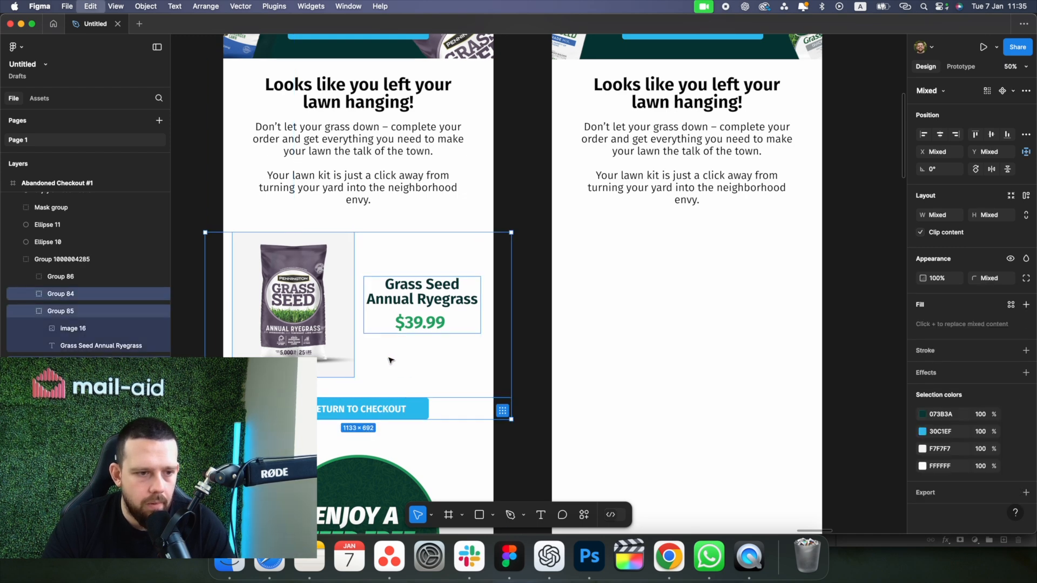
drag(348, 339, 676, 343)
click(864, 264)
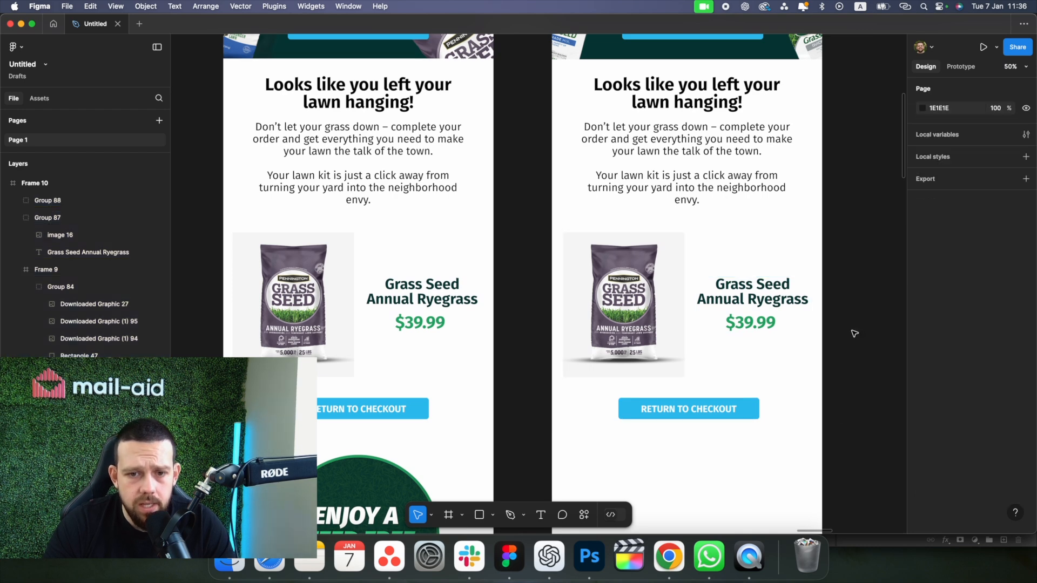
Review the new frame's product block and its two RETURN TO CHECKOUT buttons against the reference email
scroll(852, 329, right, 3)
scroll(852, 329, down, 1)
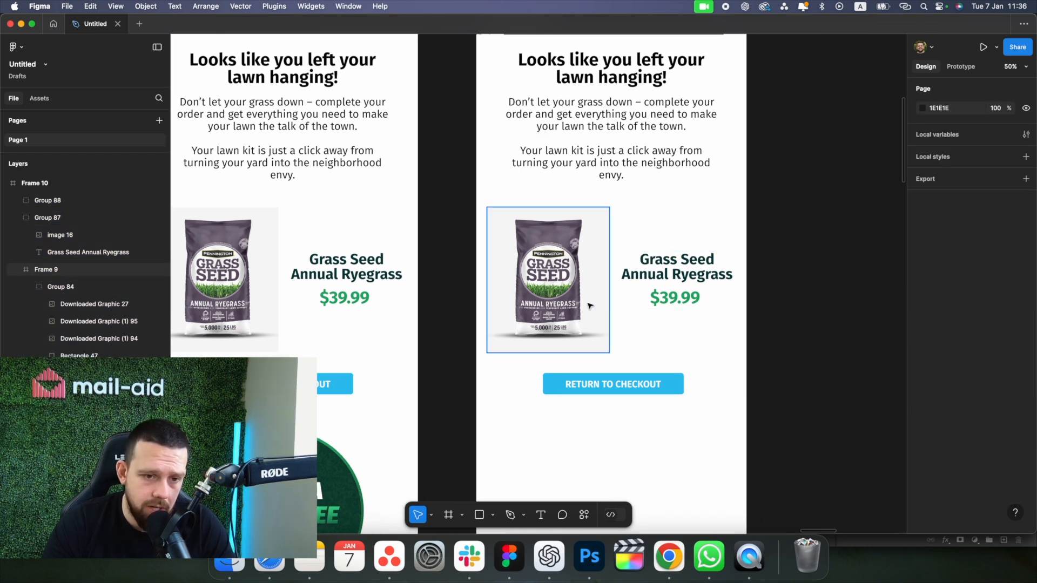
click(684, 276)
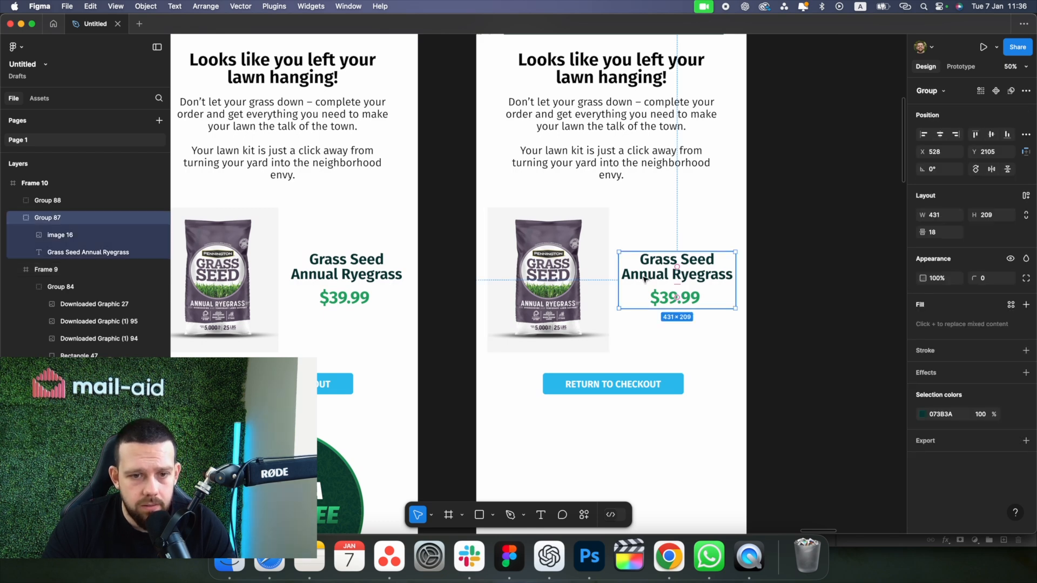
click(812, 374)
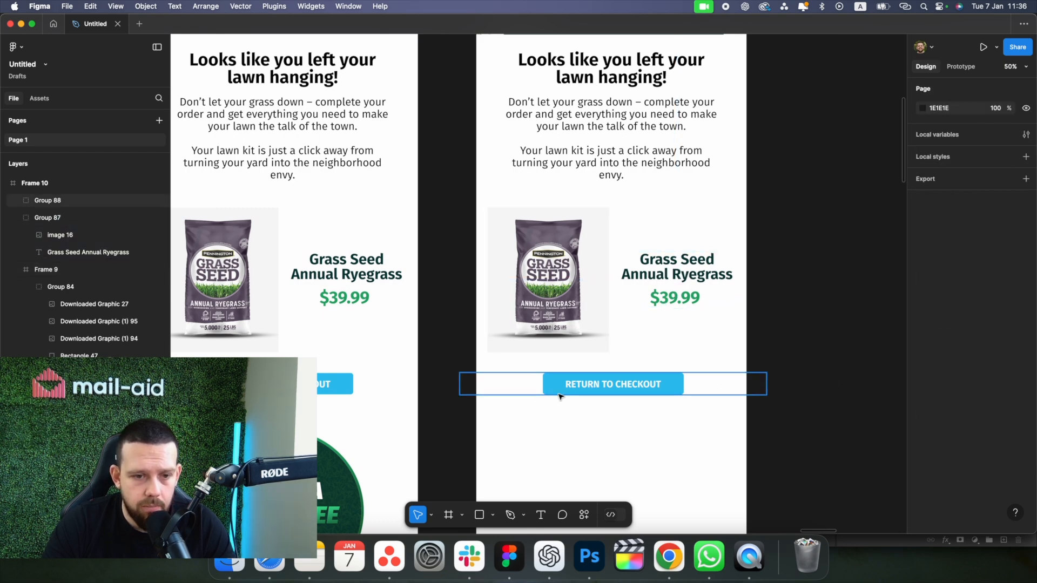
scroll(621, 351, down, 2)
scroll(634, 243, up, 6)
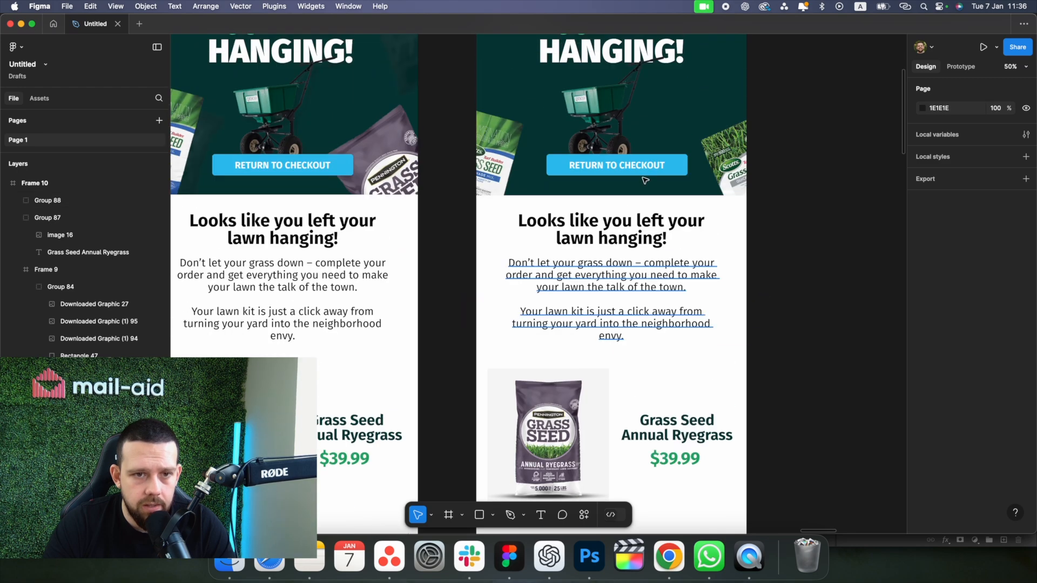
click(643, 171)
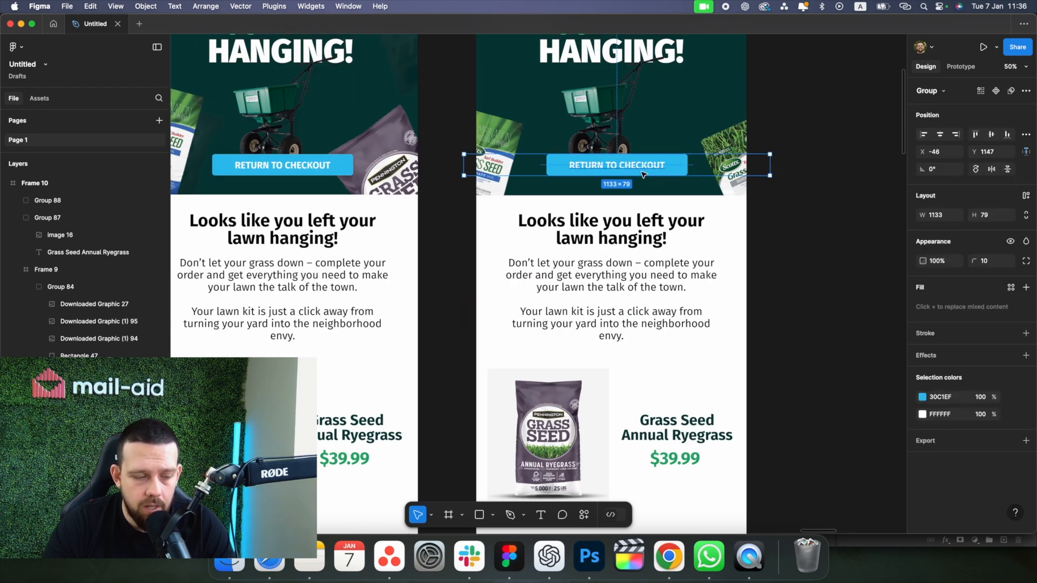
scroll(577, 293, down, 2)
scroll(578, 293, down, 1)
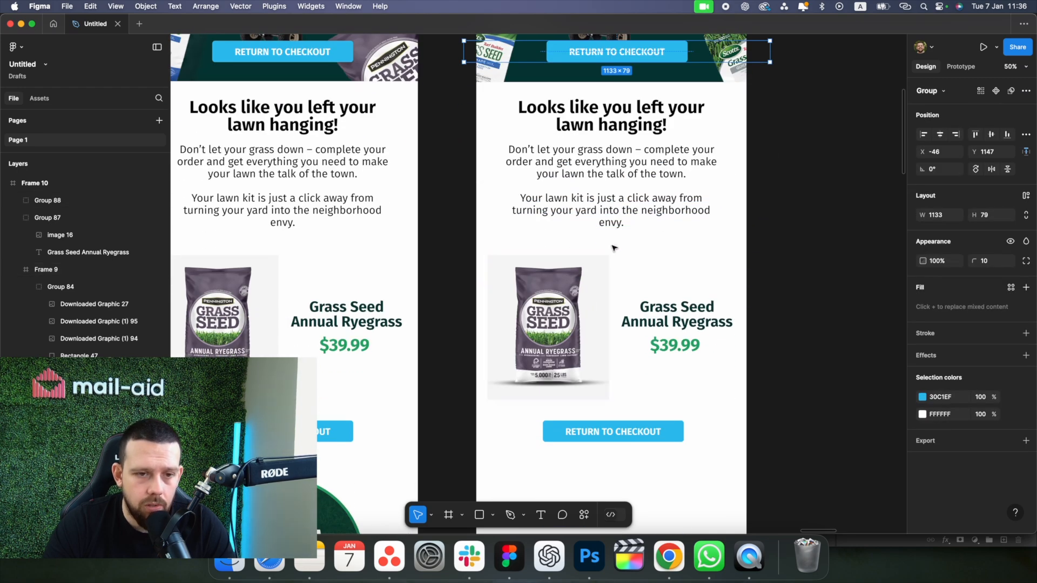
scroll(599, 264, up, 1)
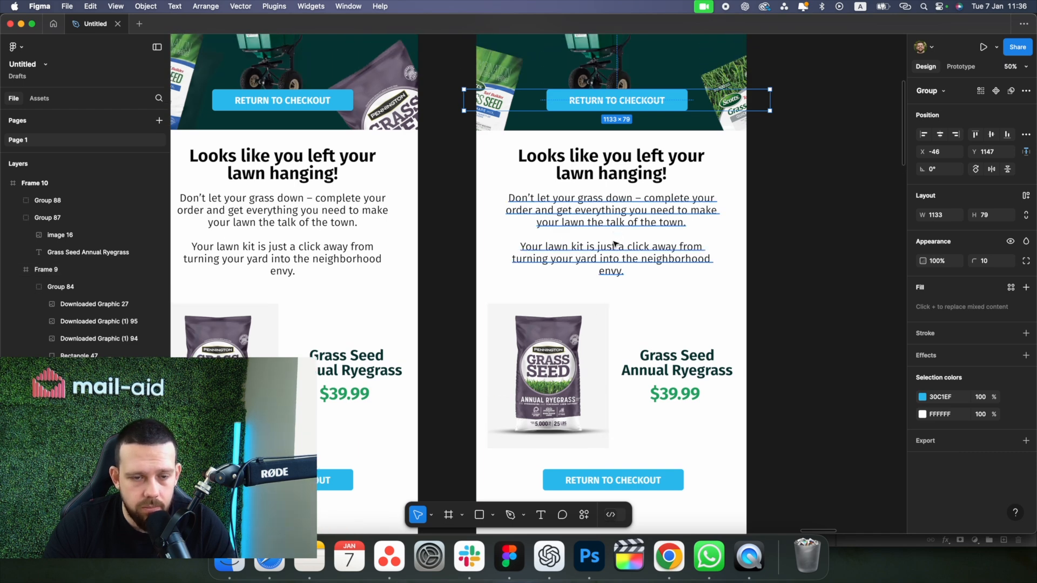
scroll(643, 236, up, 2)
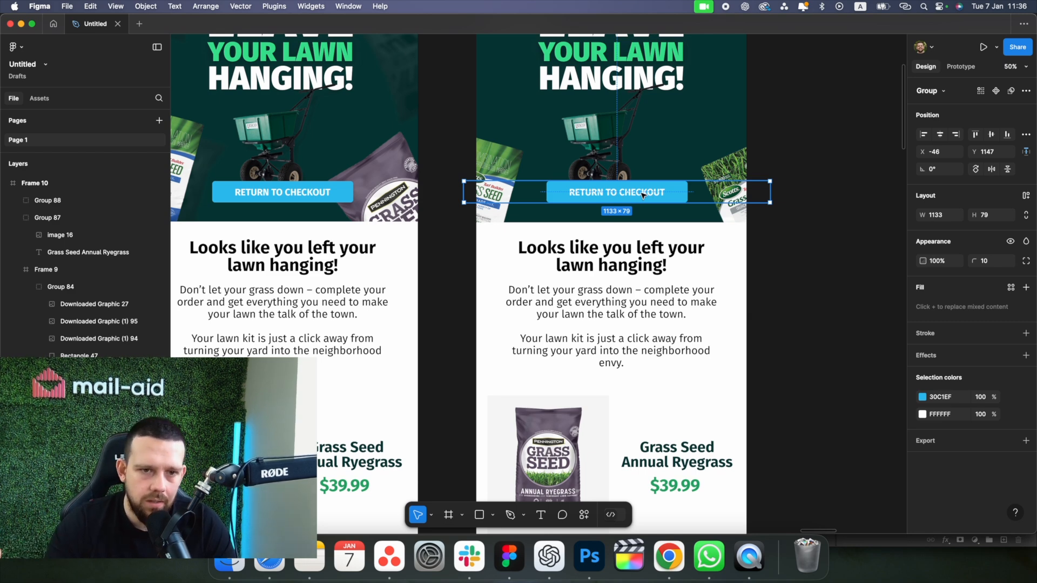
Import Frame 9 1.png from the desktop into the new frame and align the hand-on-grass image to the frame's width below the second button
scroll(643, 195, down, 10)
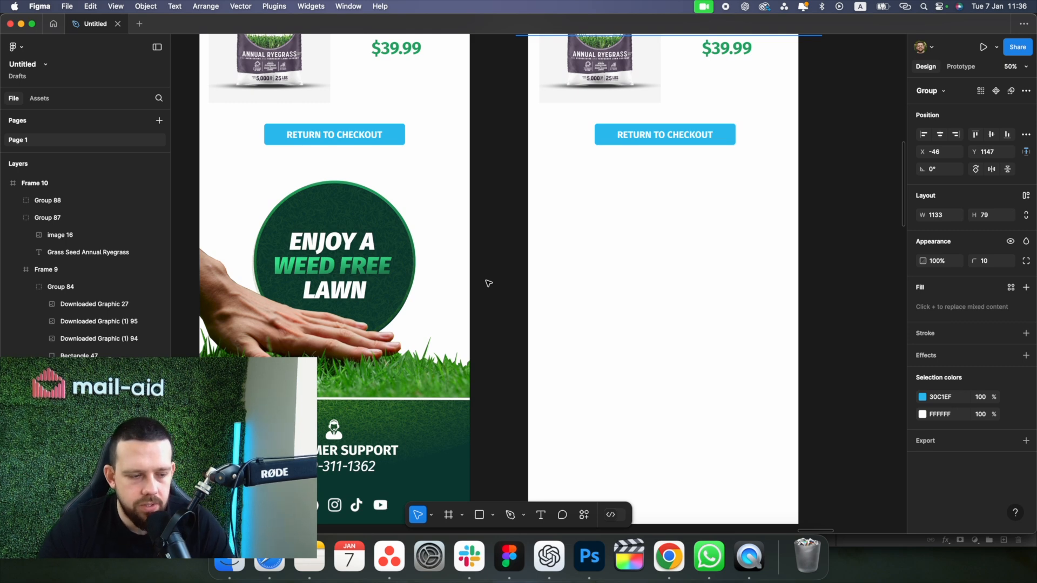
scroll(488, 283, down, 1)
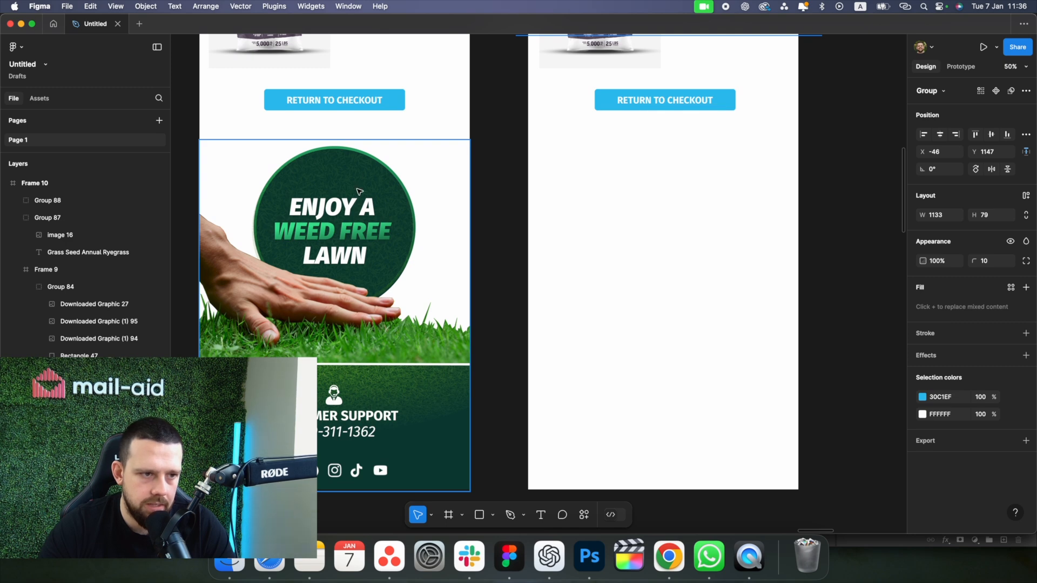
key(Escape)
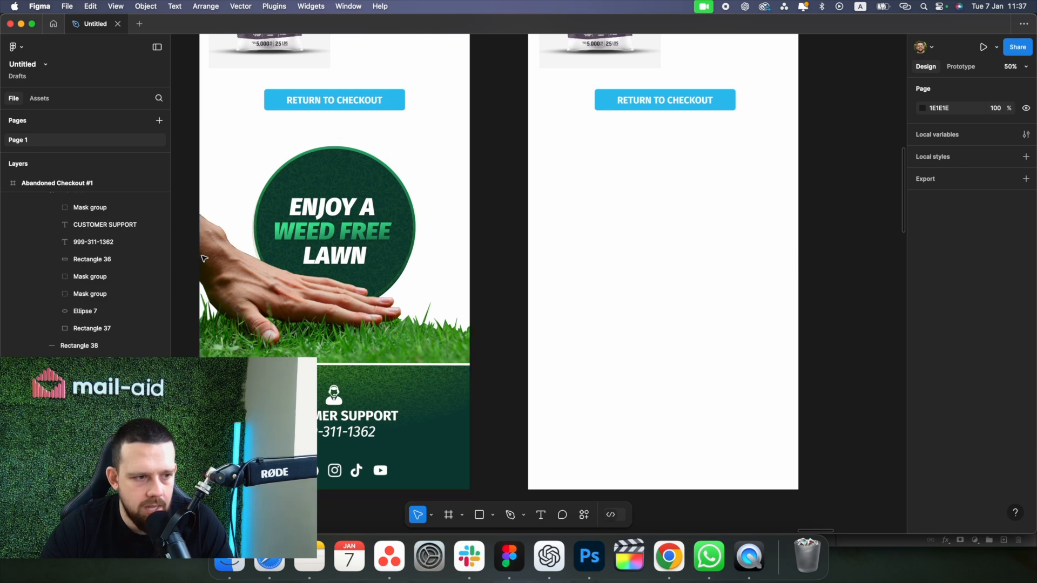
mouse_move(0, 0)
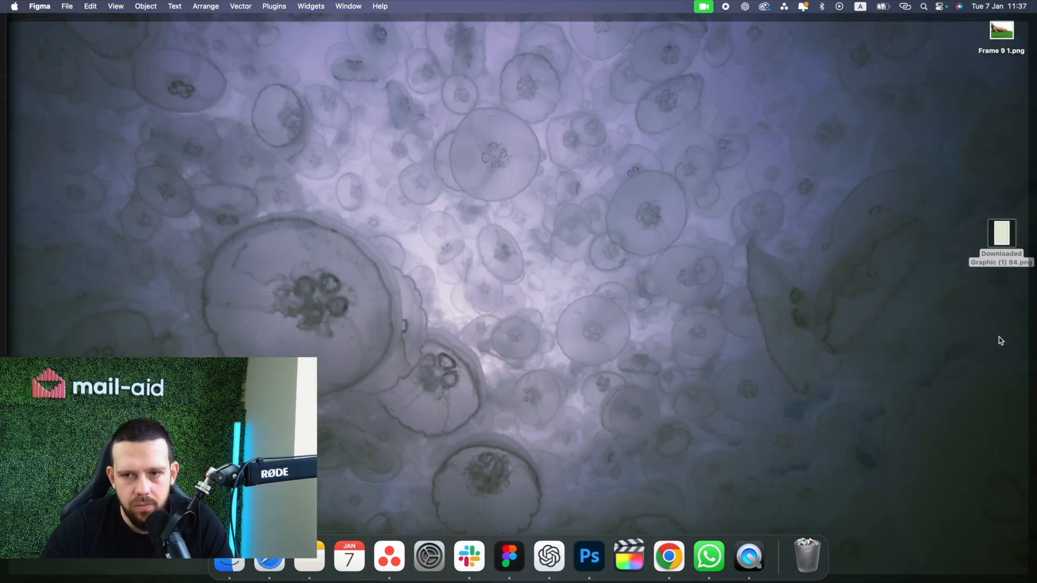
drag(998, 33, 674, 338)
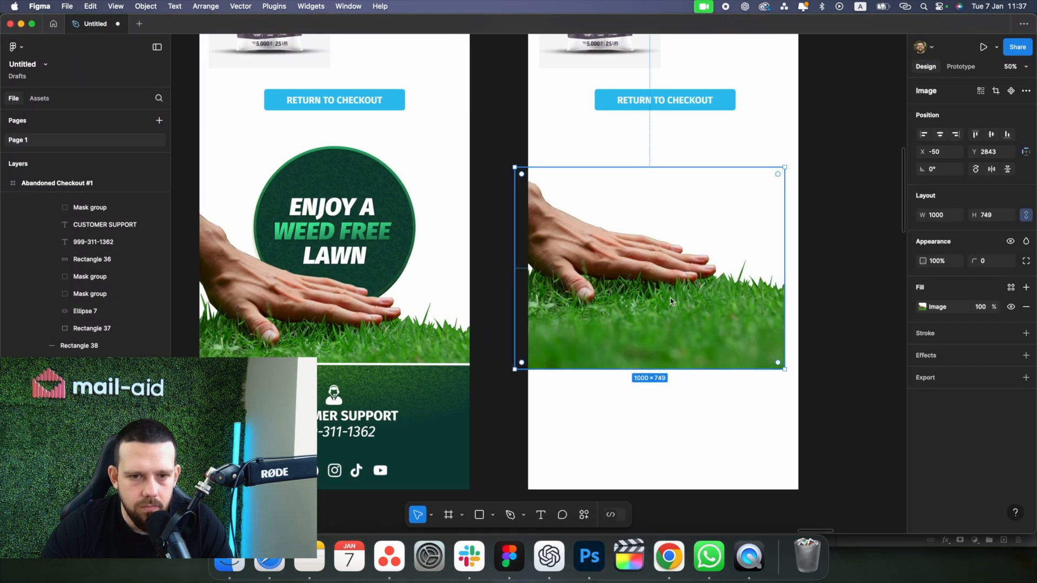
mouse_move(671, 301)
mouse_down()
mouse_move(675, 276)
mouse_move(686, 289)
mouse_up()
click(831, 251)
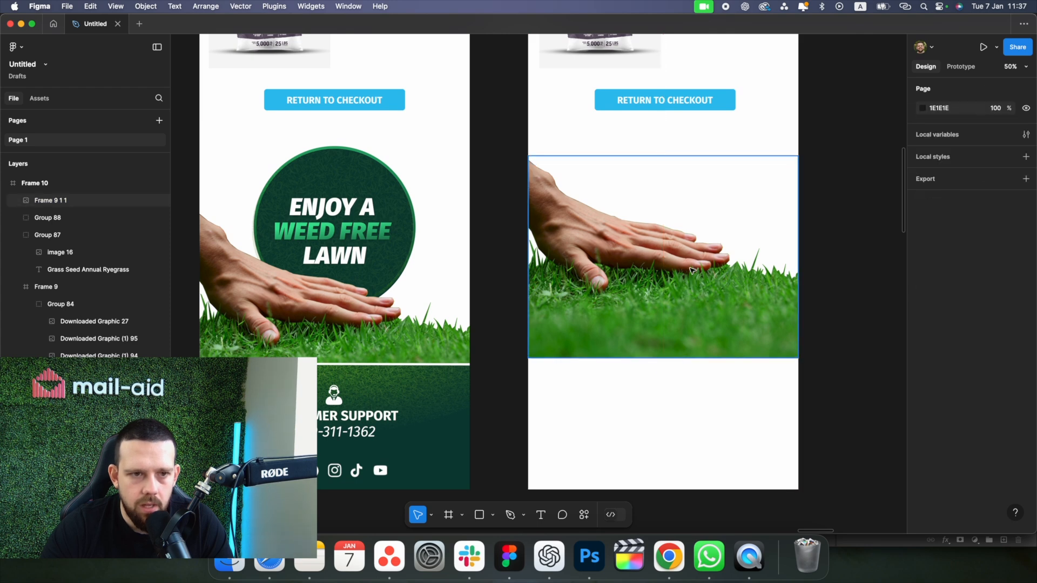
Draw a circle about 536 × 536 with the Ellipse tool and position it over the hand, just below the checkout button
scroll(350, 275, up, 2)
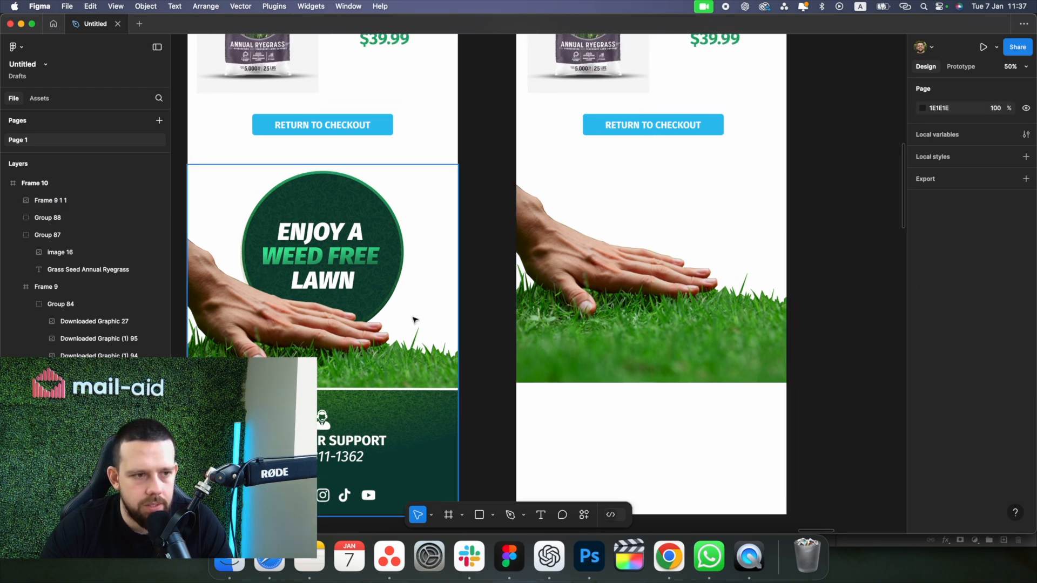
click(493, 516)
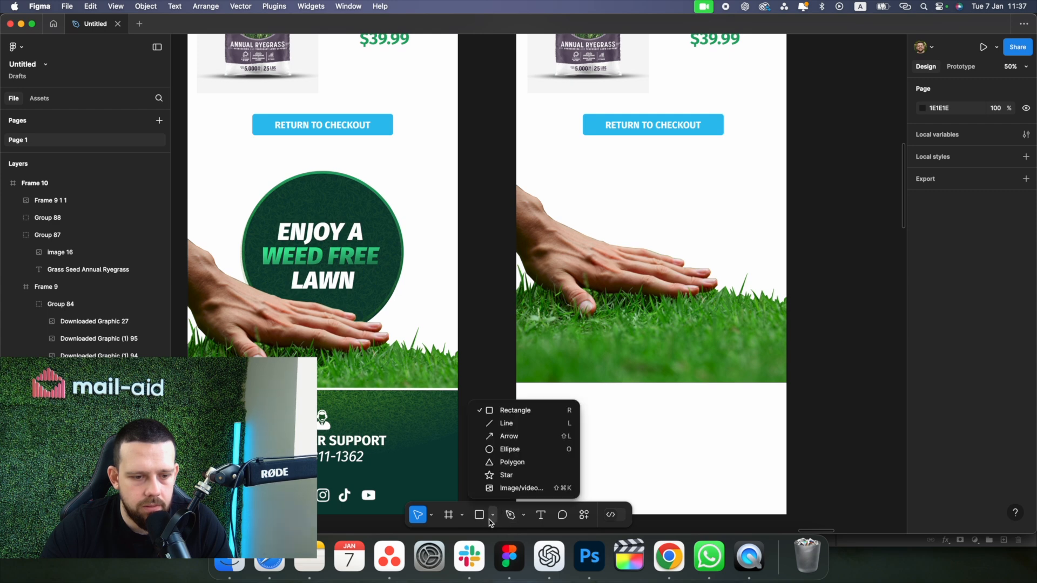
click(505, 450)
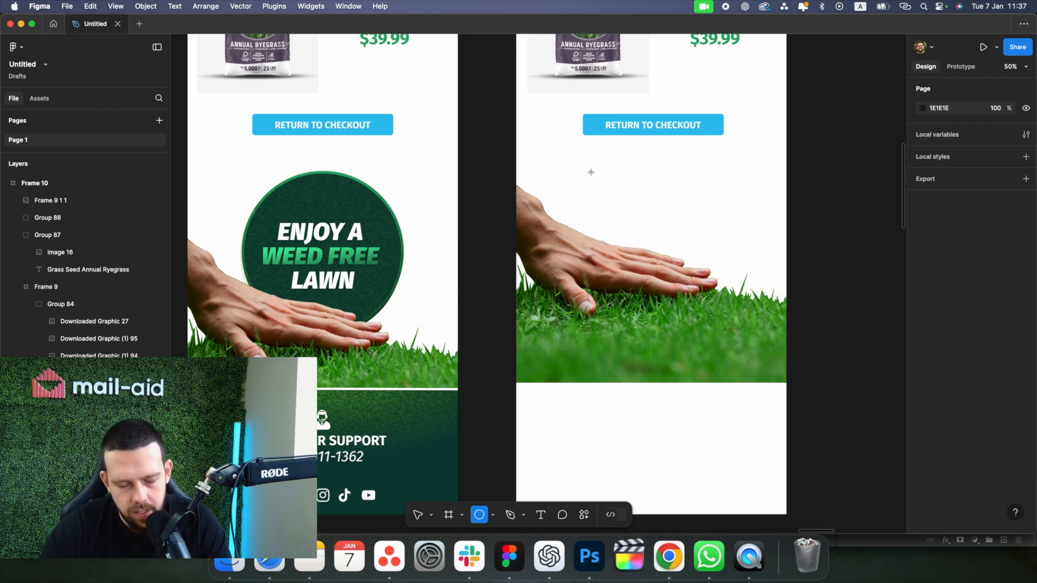
drag(591, 172, 735, 294)
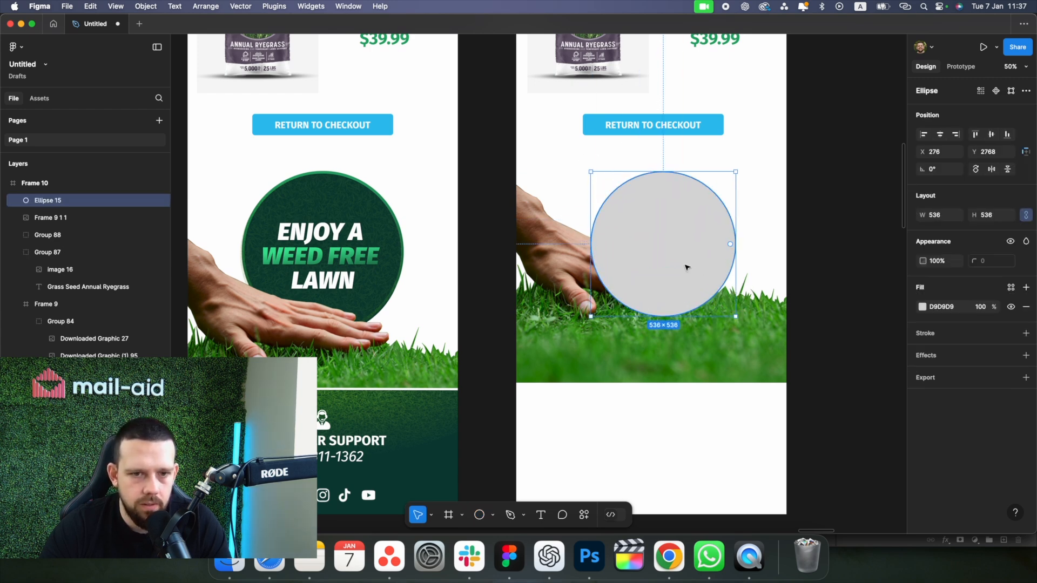
drag(685, 266, 672, 240)
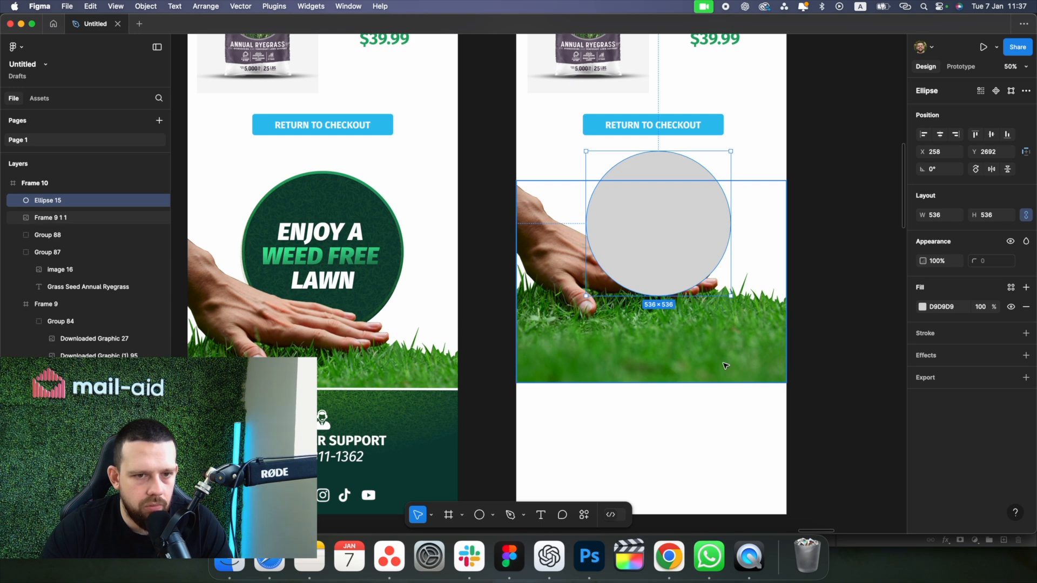
Move the circle's layer directly beneath the hand-on-grass image layer
click(654, 231)
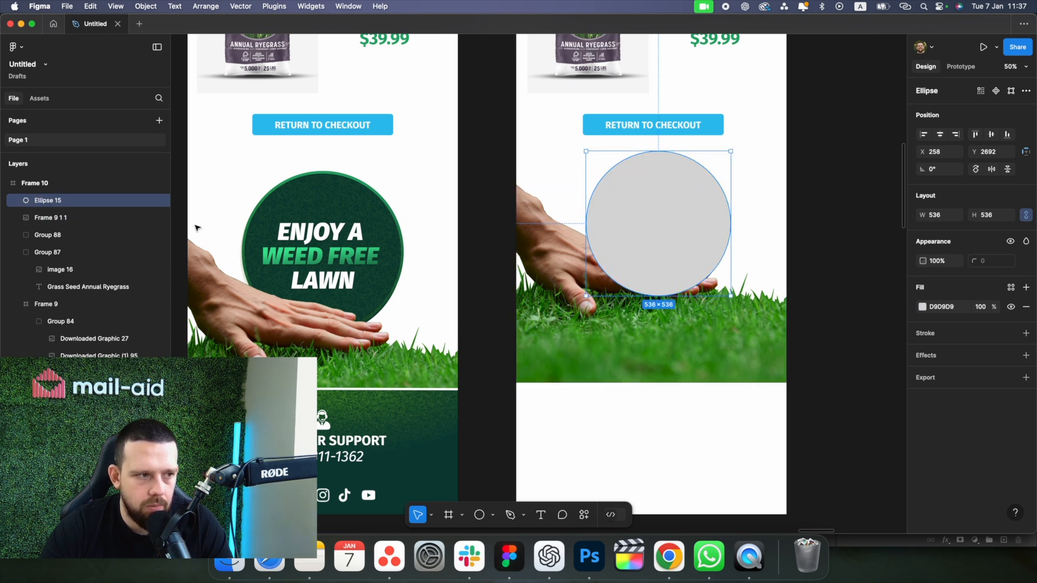
drag(111, 203, 109, 222)
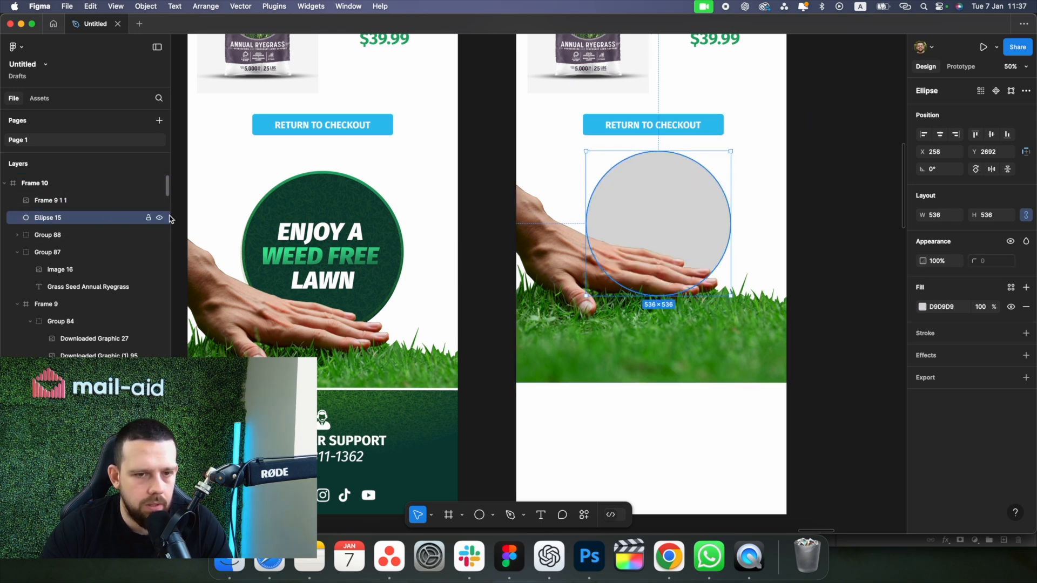
key(Escape)
Add an outside stroke with a weight of 10 to the circle behind the hand
scroll(638, 243, right, 3)
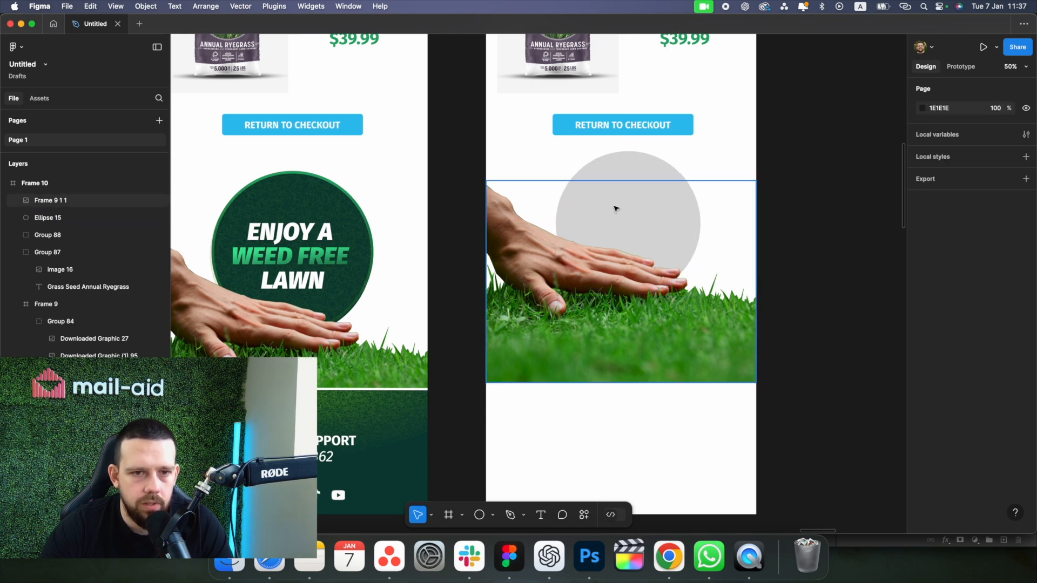
click(631, 168)
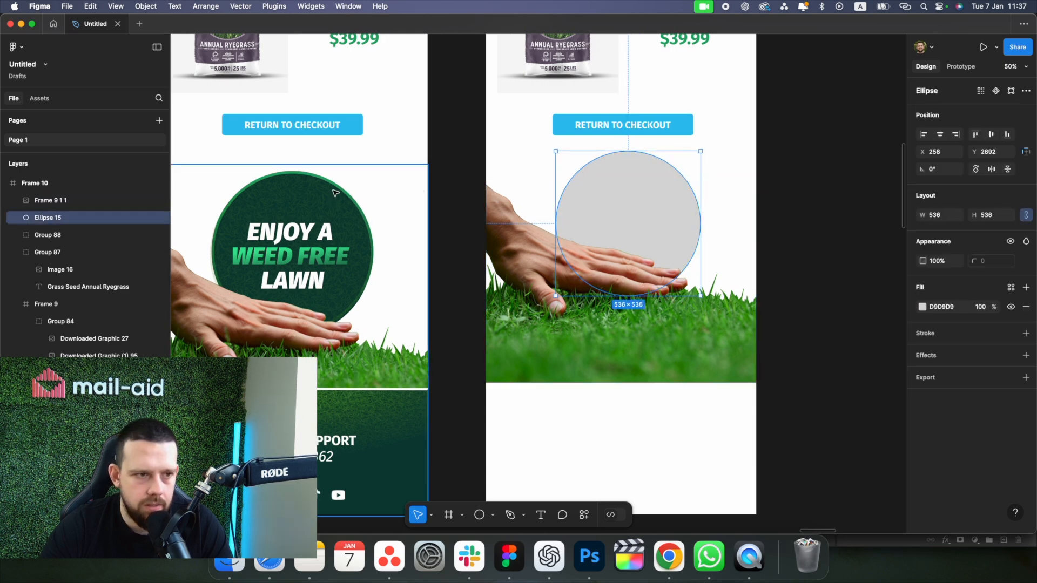
click(1026, 334)
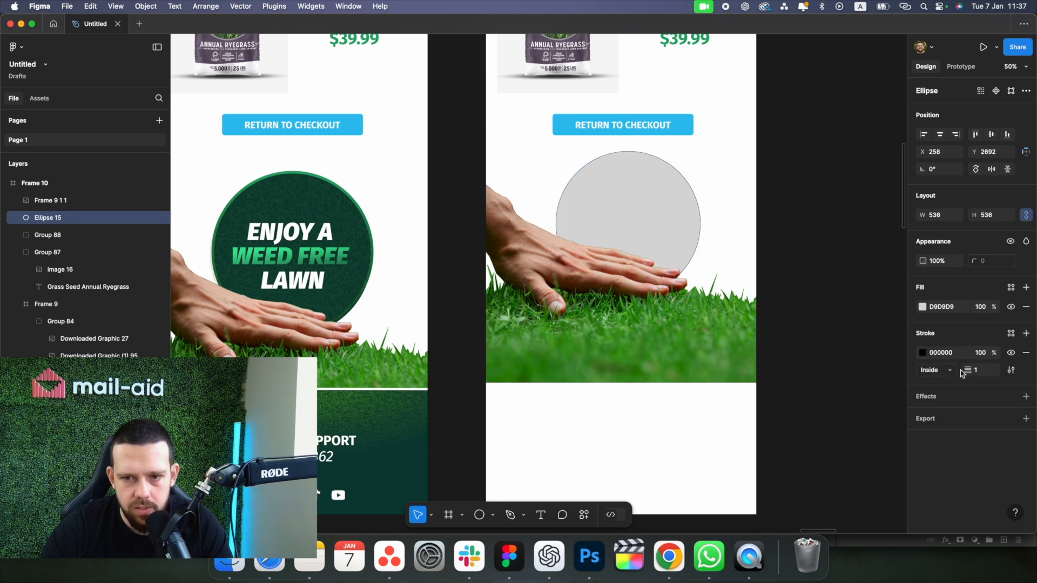
click(936, 375)
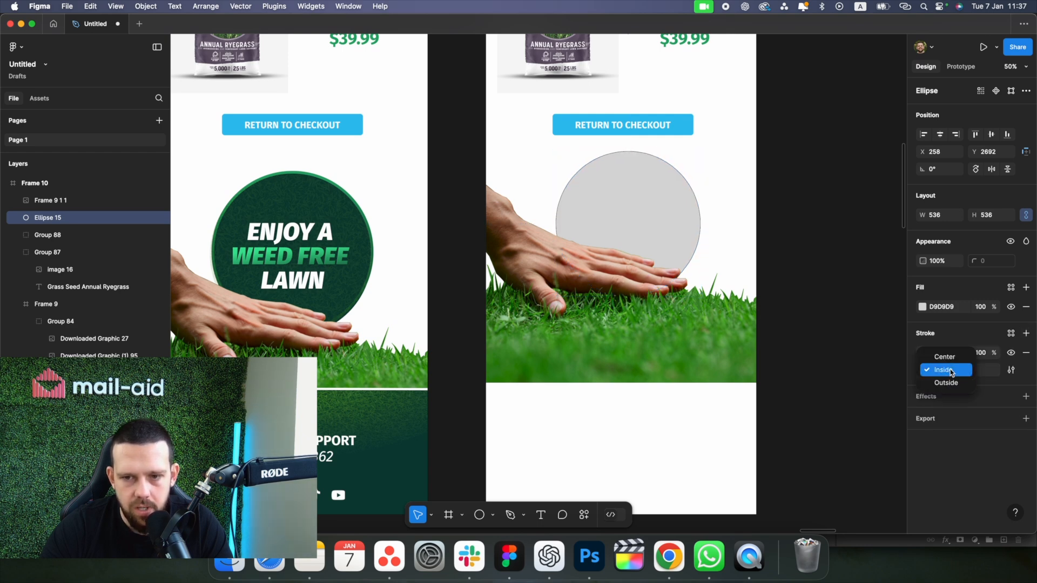
click(952, 383)
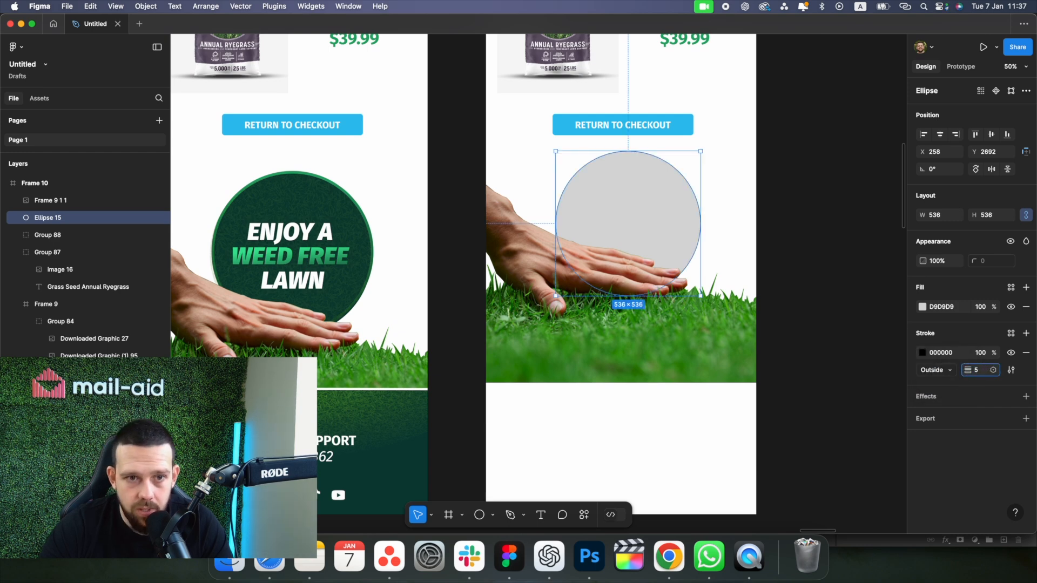
key(Return)
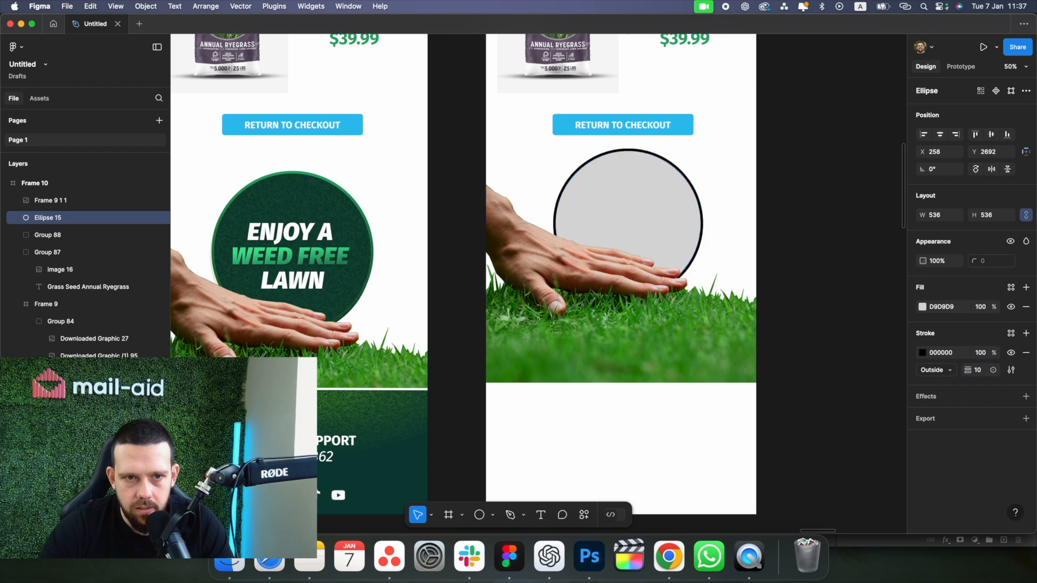
Try a stroke weight of 15 on the circle and undo that change
click(978, 372)
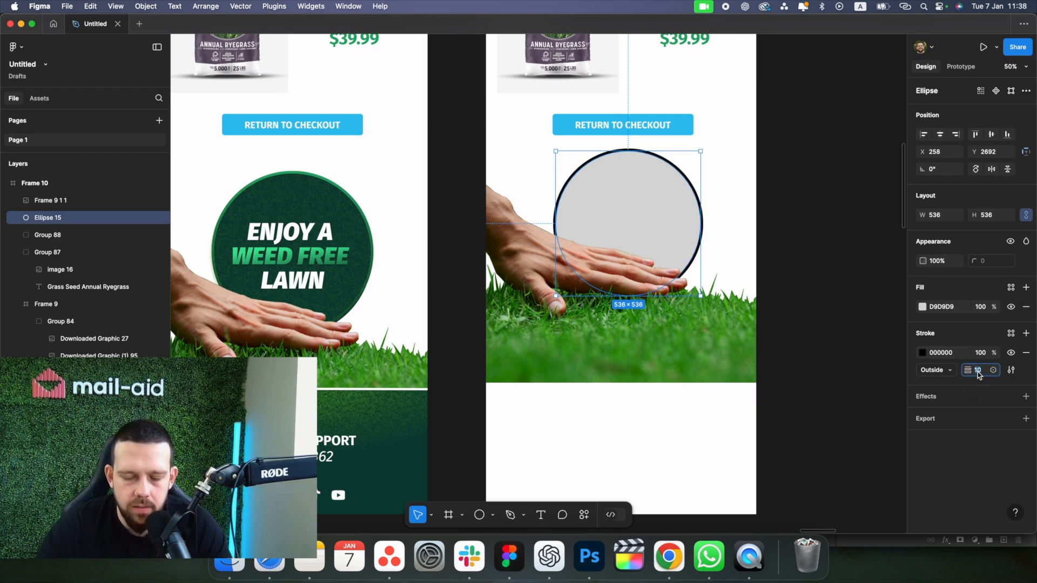
text(15)
key(Return)
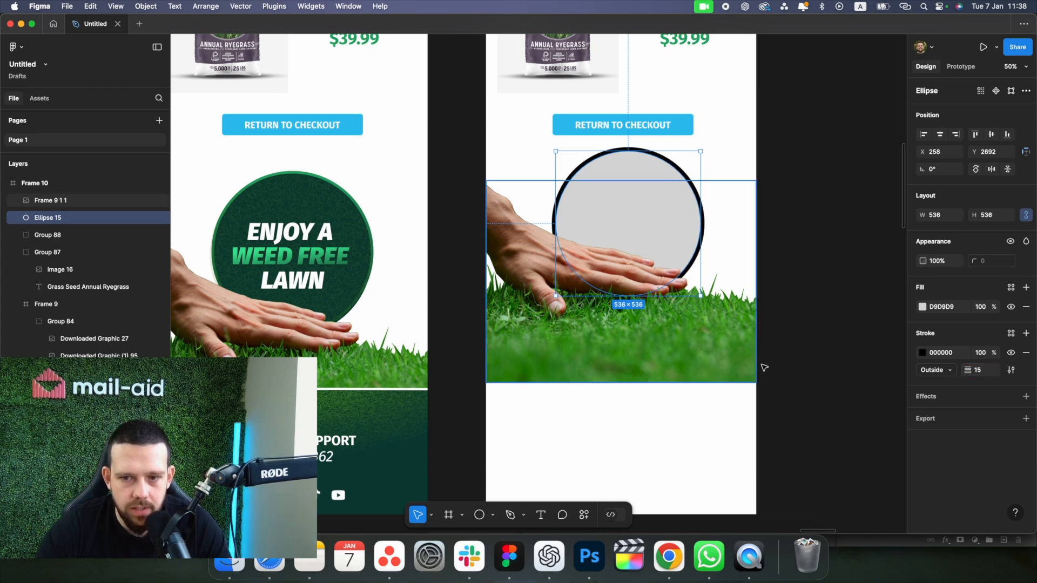
key(super+z)
click(804, 282)
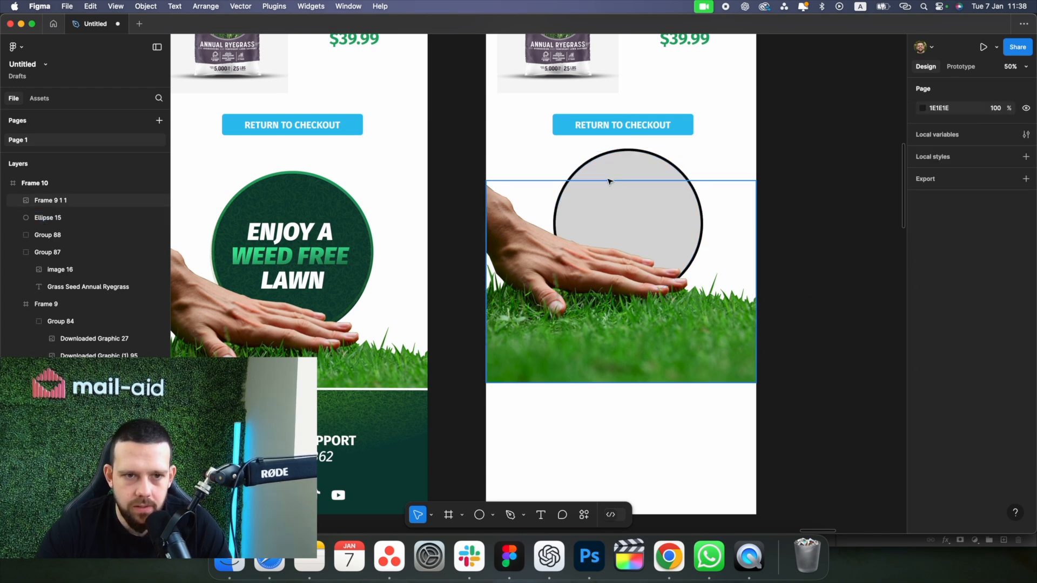
Change the circle's stroke colour to the dark red 703434
click(638, 155)
click(925, 355)
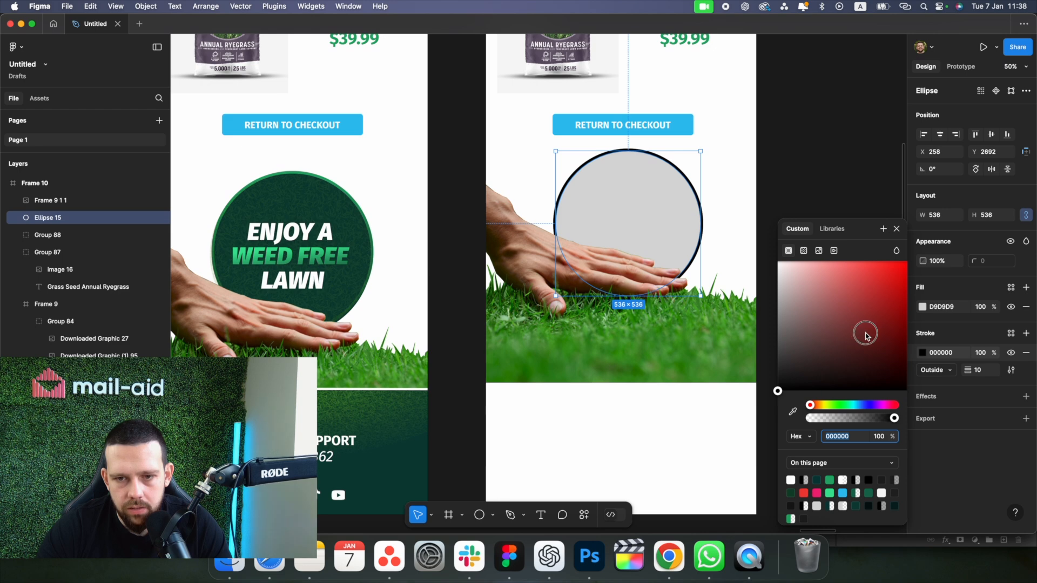
mouse_move(864, 331)
mouse_down()
mouse_move(909, 275)
mouse_move(882, 376)
mouse_move(884, 368)
mouse_move(848, 361)
mouse_move(847, 334)
mouse_up()
click(829, 160)
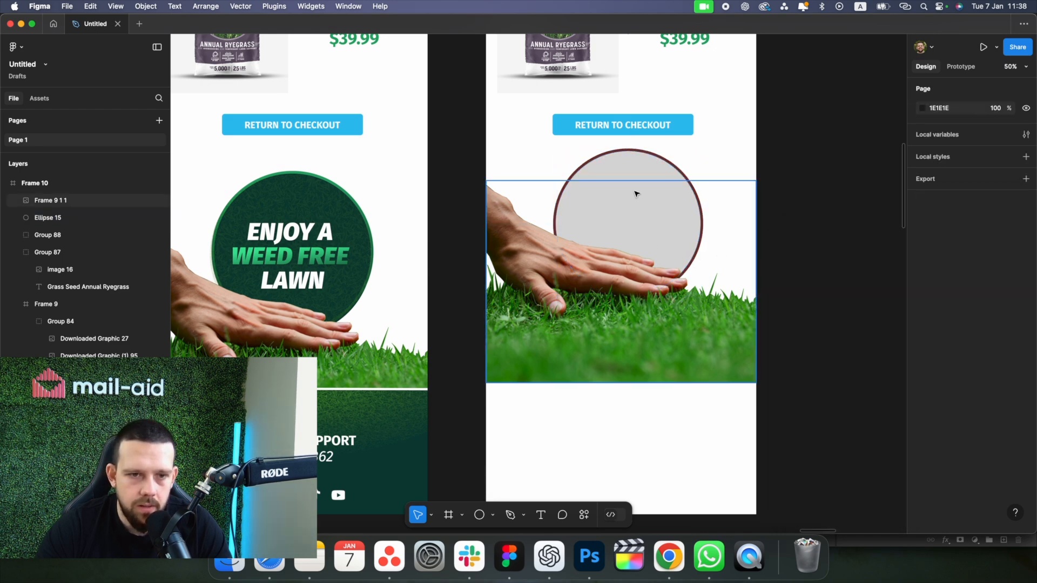
Fill the circle with the textured Downloaded Graphic image ending in 94.png from the desktop
double_click(627, 163)
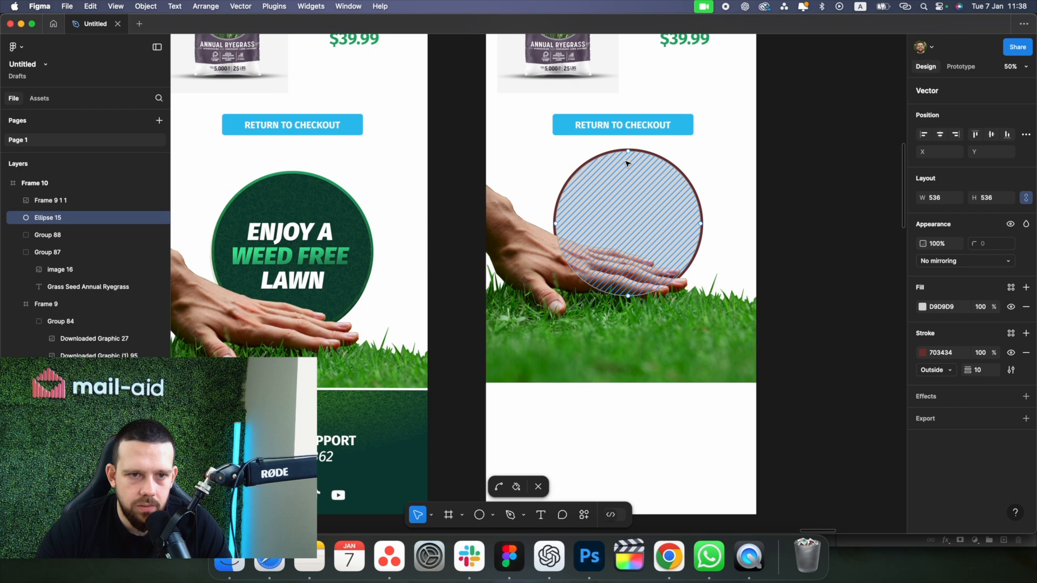
click(920, 310)
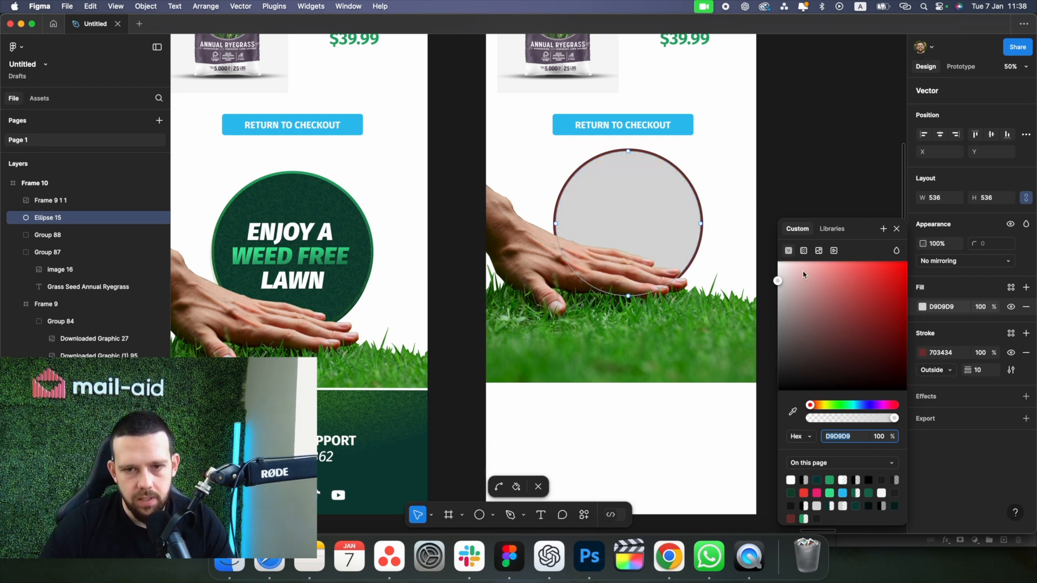
click(833, 252)
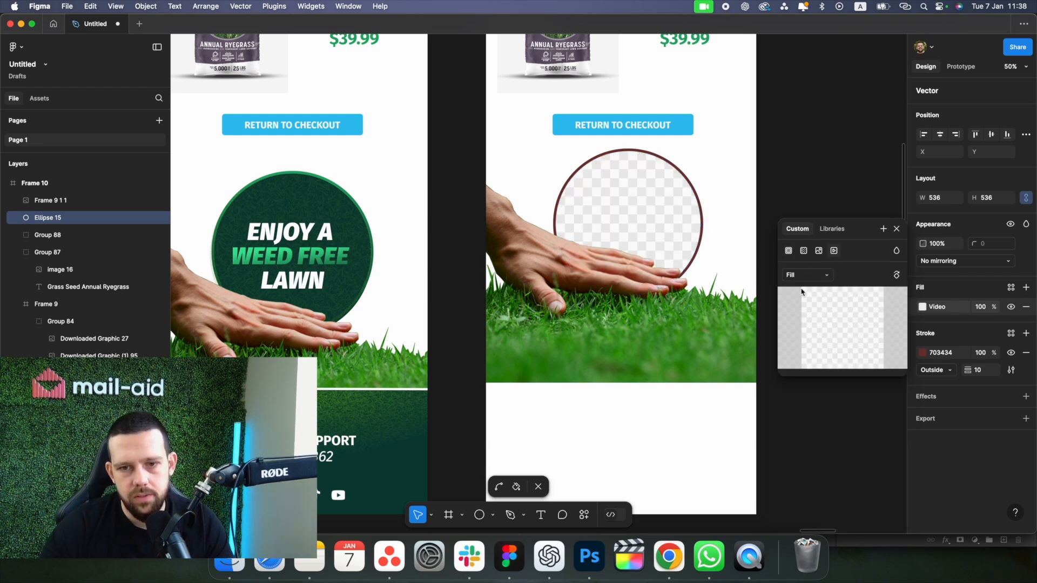
click(819, 251)
click(830, 330)
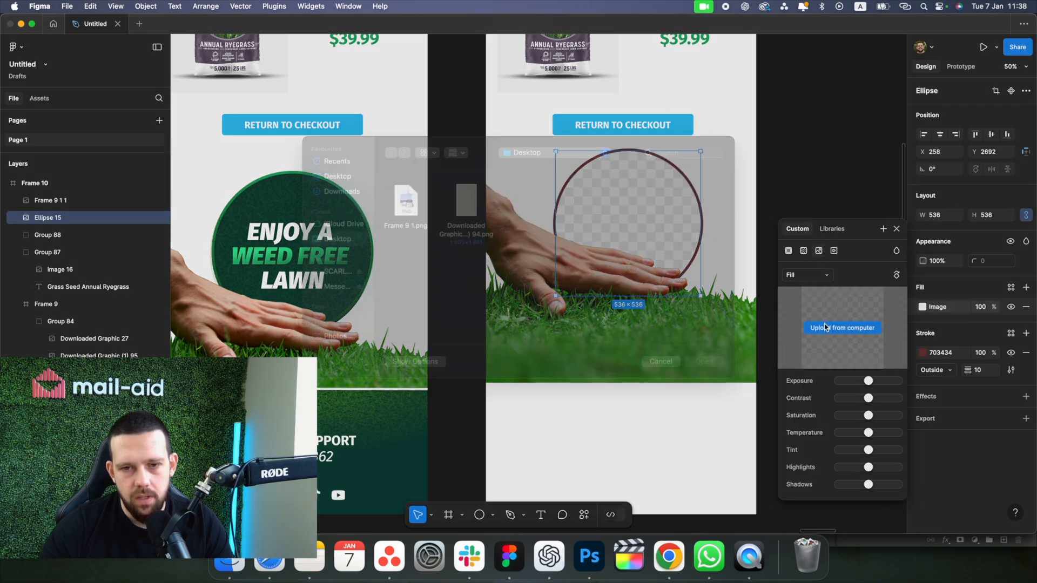
double_click(466, 218)
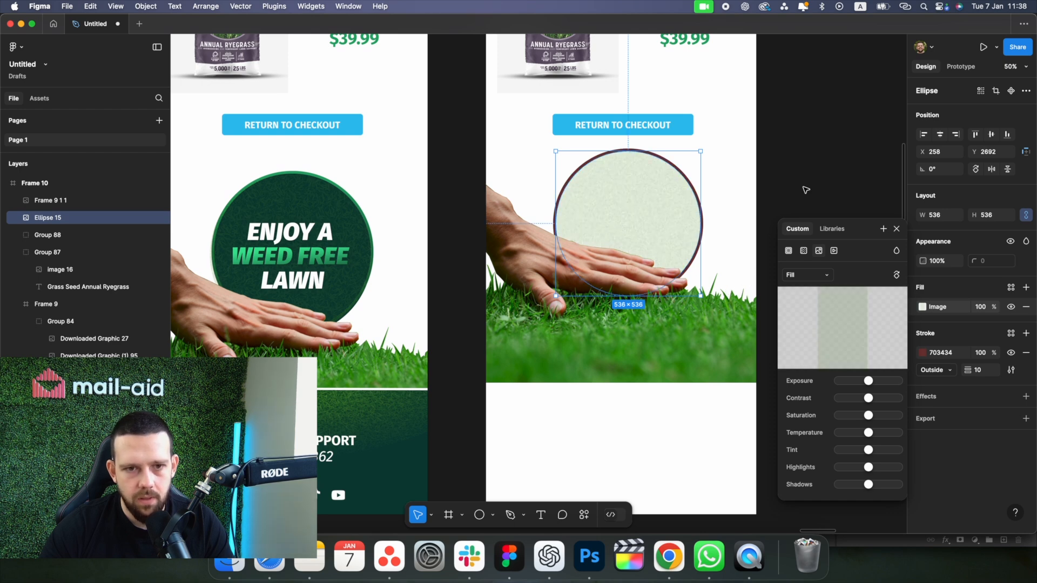
click(763, 236)
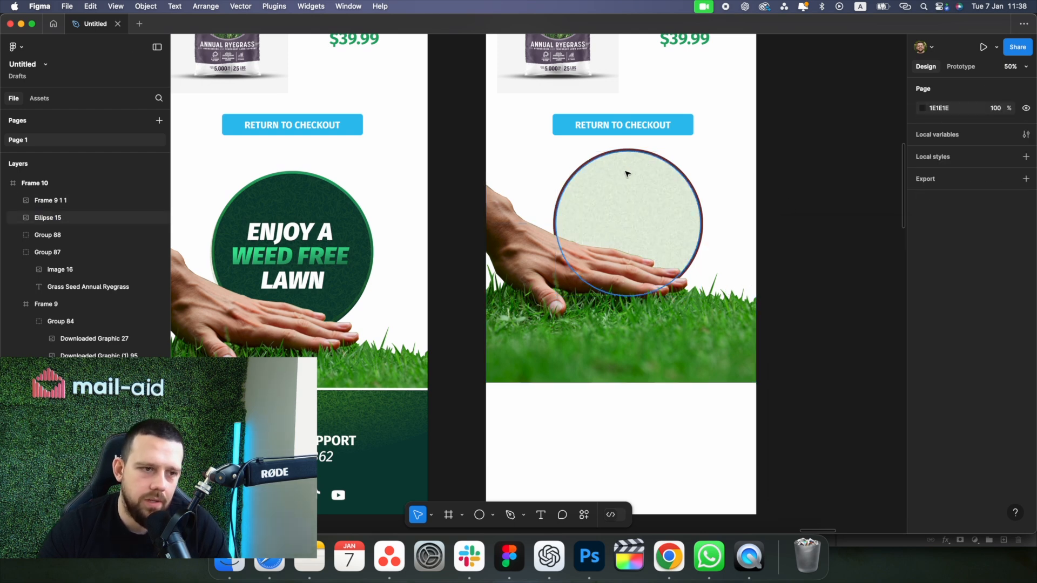
click(540, 514)
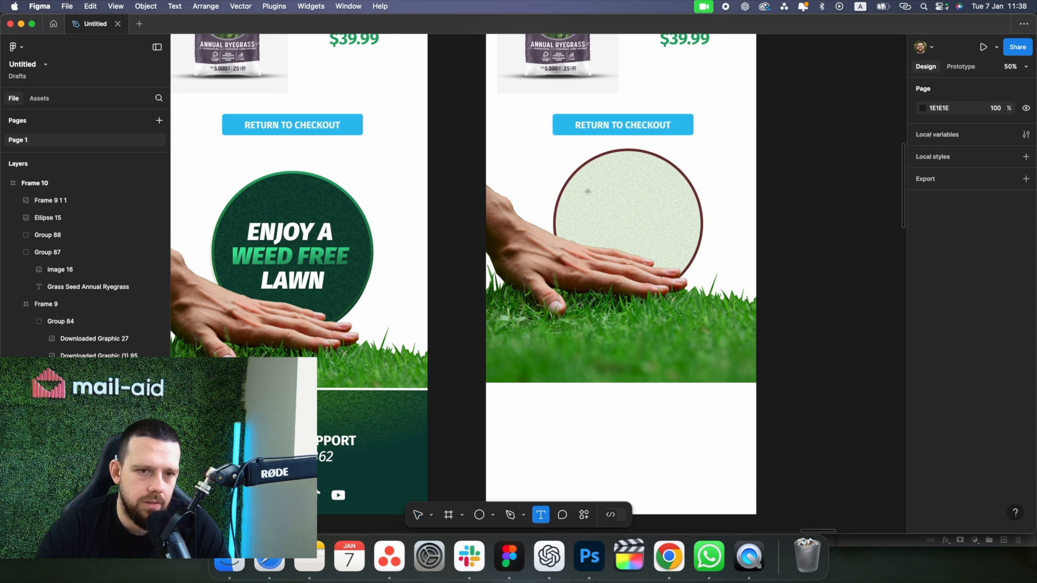
drag(581, 172, 660, 238)
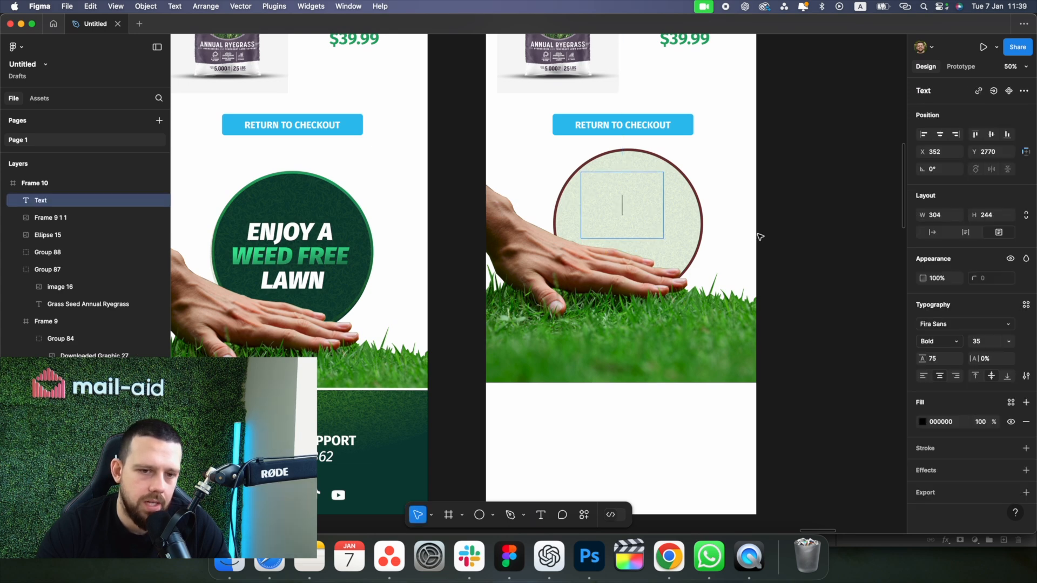
click(810, 229)
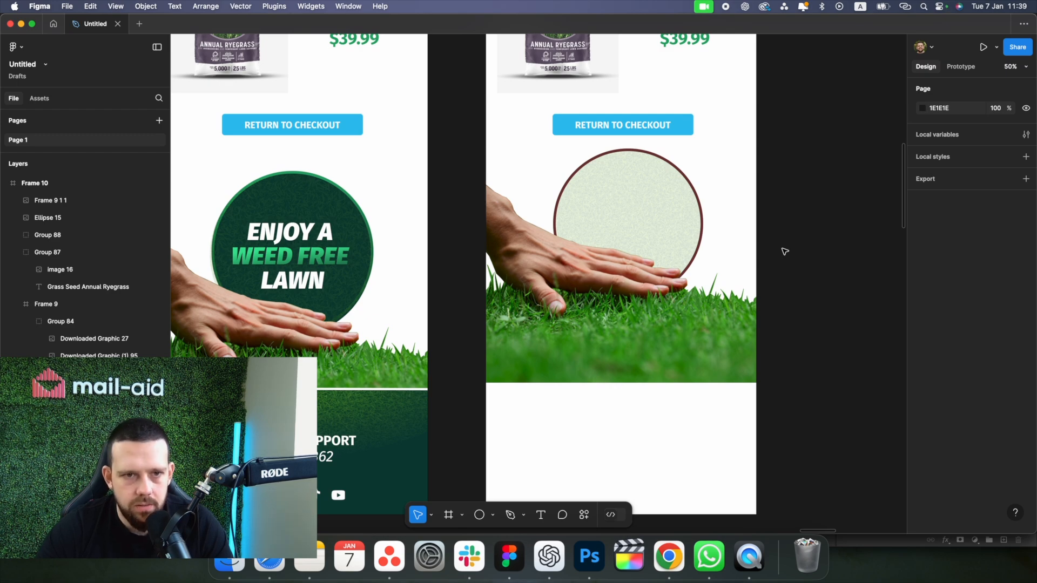
Slice the dark hero section of the Abandoned Checkout #1 email, about 1000 × 1297, ending just below its first RETURN TO CHECKOUT button
key(minus)
scroll(745, 257, up, 5)
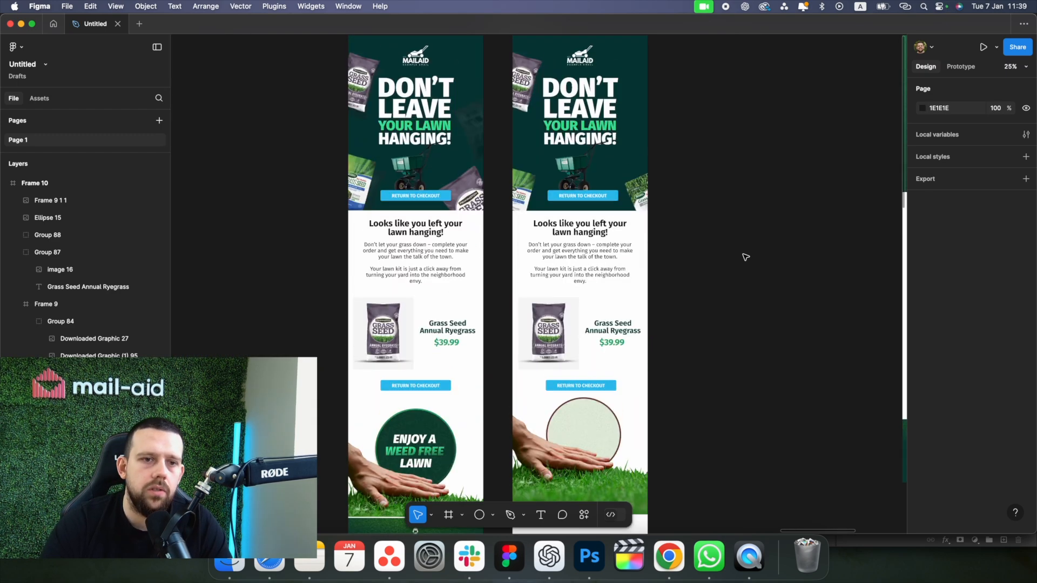
scroll(745, 257, up, 3)
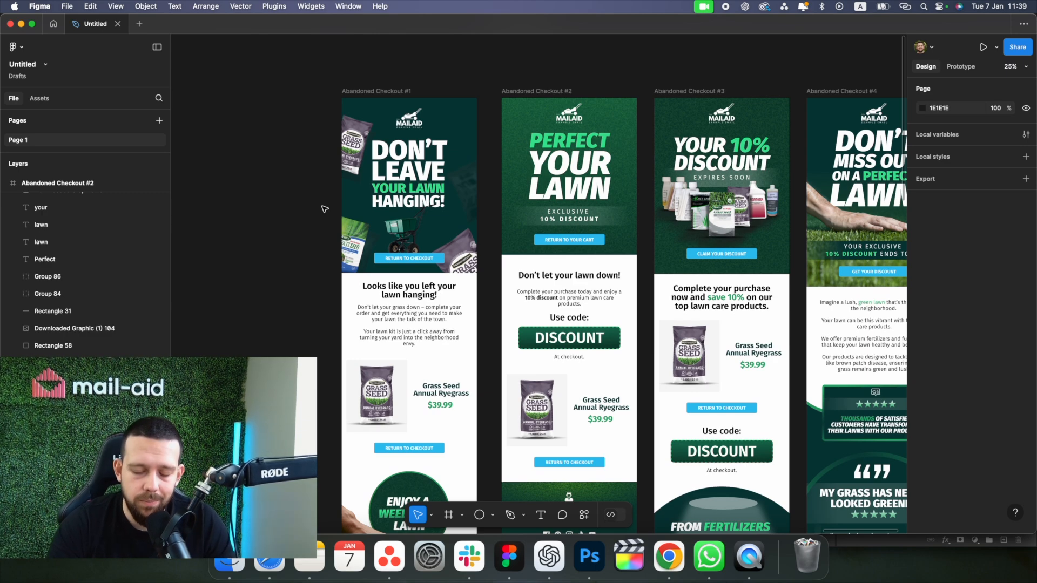
key(super+plus)
scroll(370, 220, left, 5)
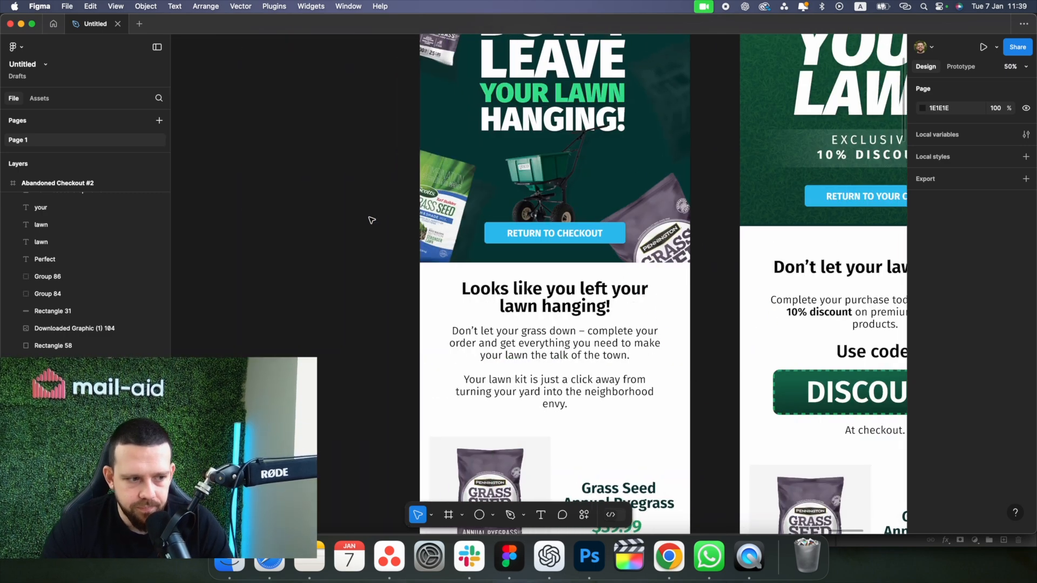
scroll(370, 223, up, 5)
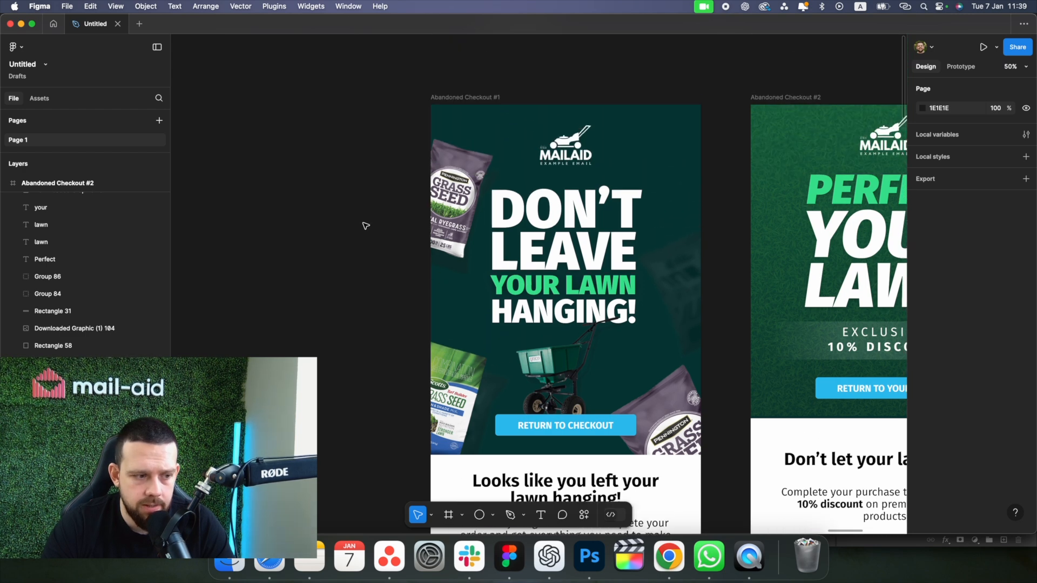
scroll(366, 226, right, 1)
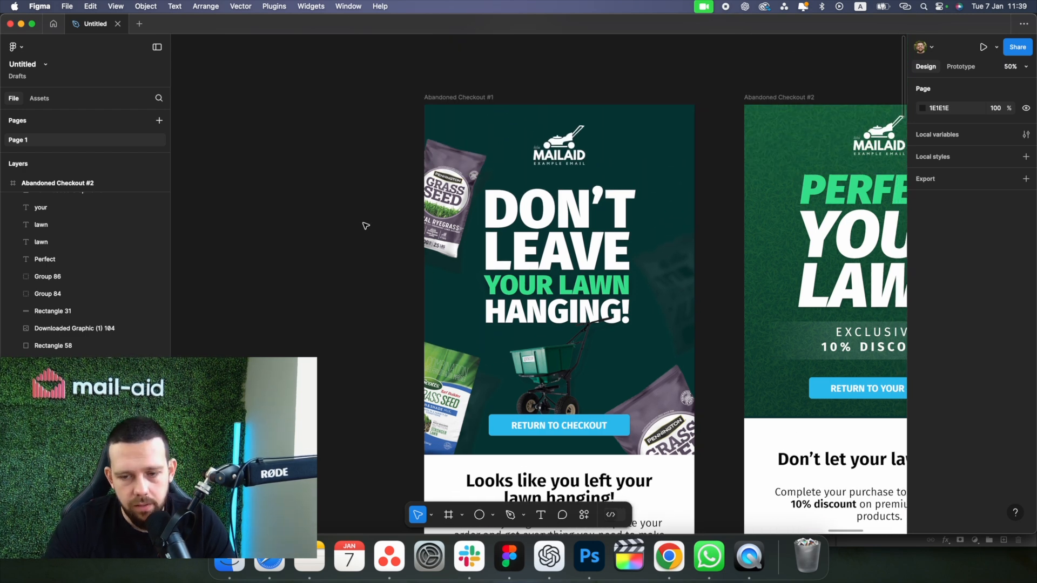
click(447, 101)
scroll(387, 145, down, 10)
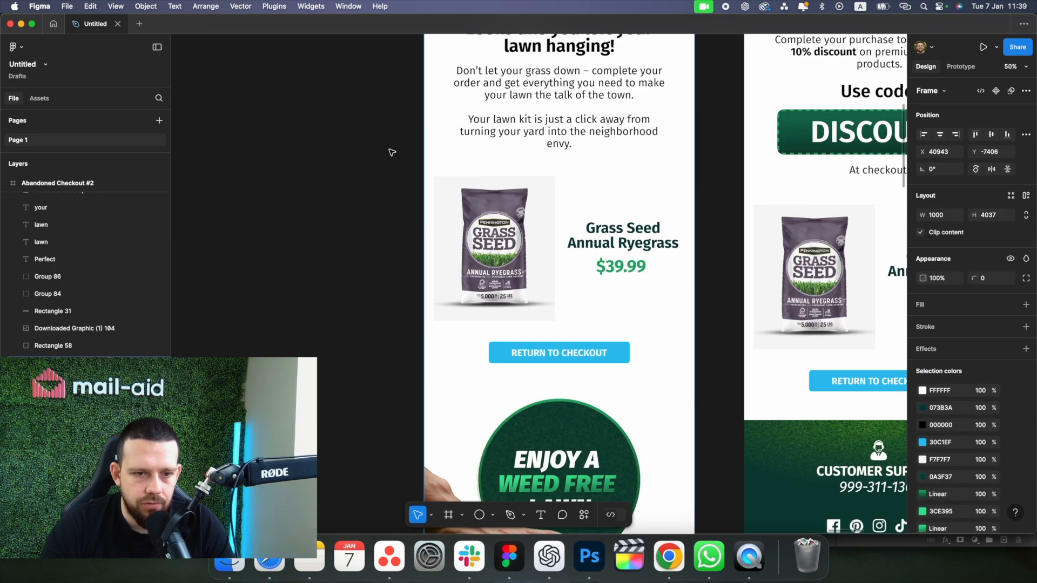
scroll(392, 152, up, 10)
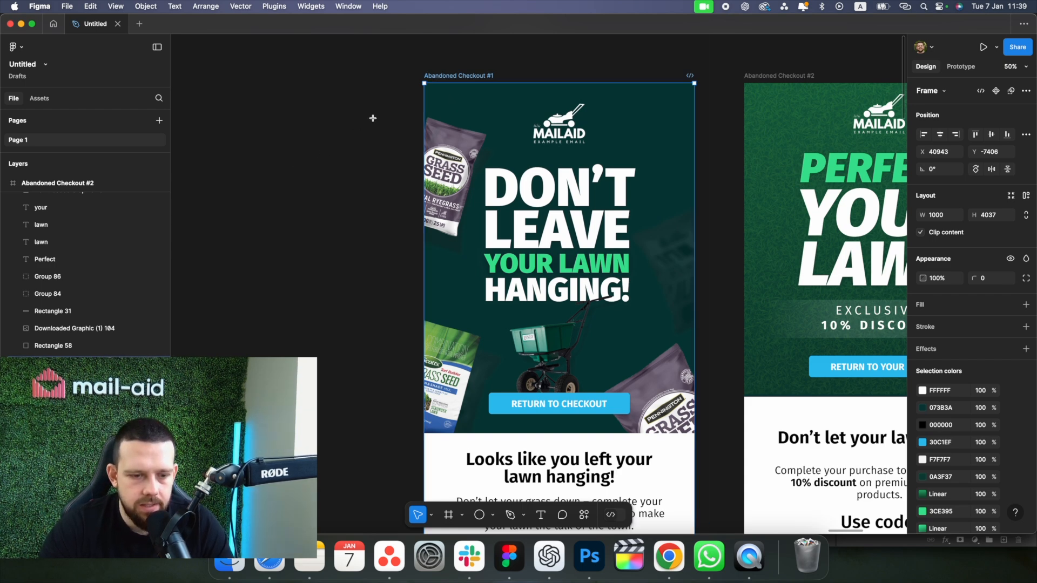
key(s)
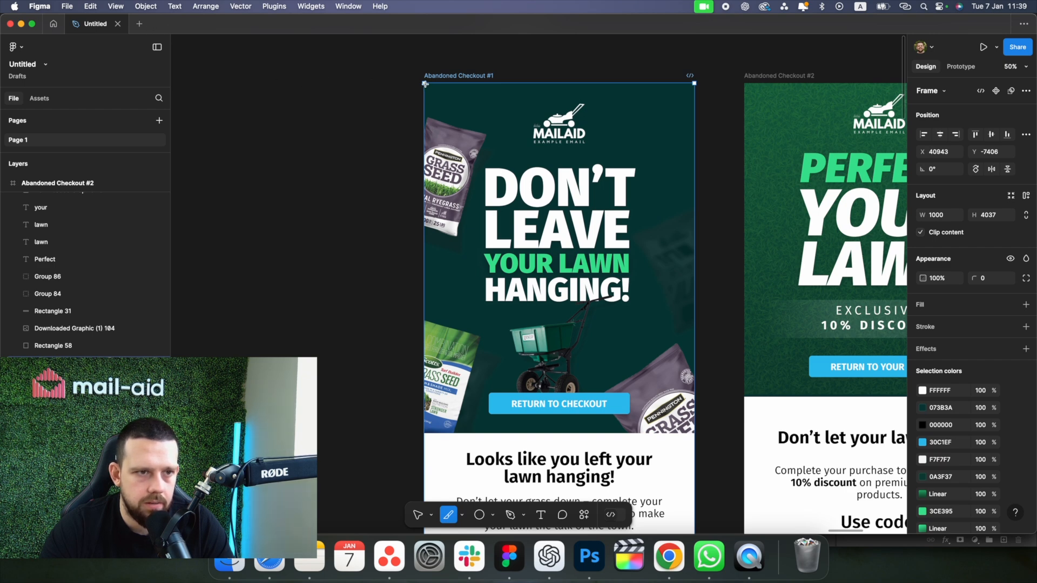
drag(425, 83, 695, 433)
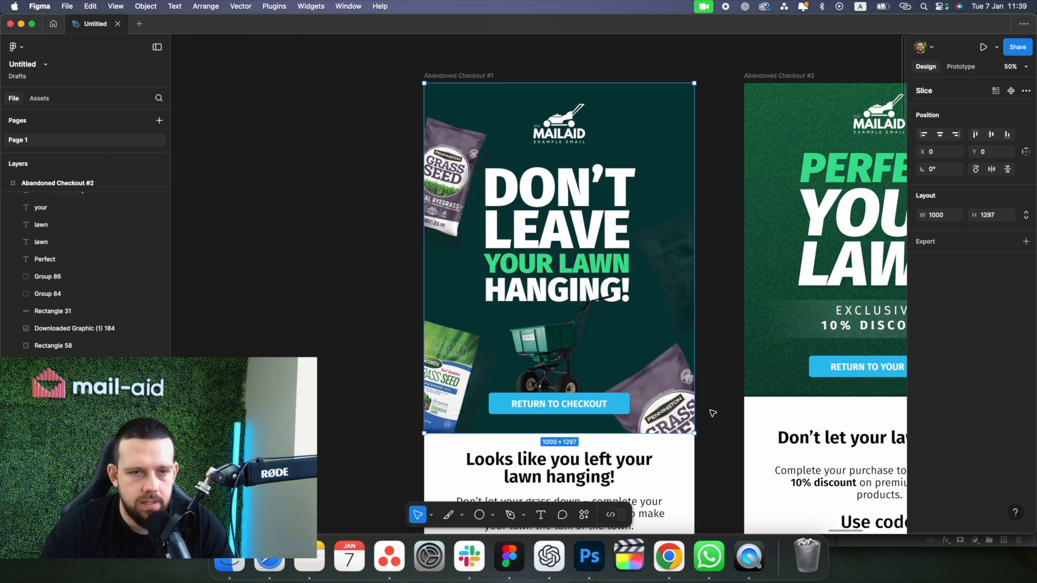
Draw a second slice, about 1000 × 626, over the "Looks like you left your lawn hanging!" heading and body text
scroll(715, 410, down, 2)
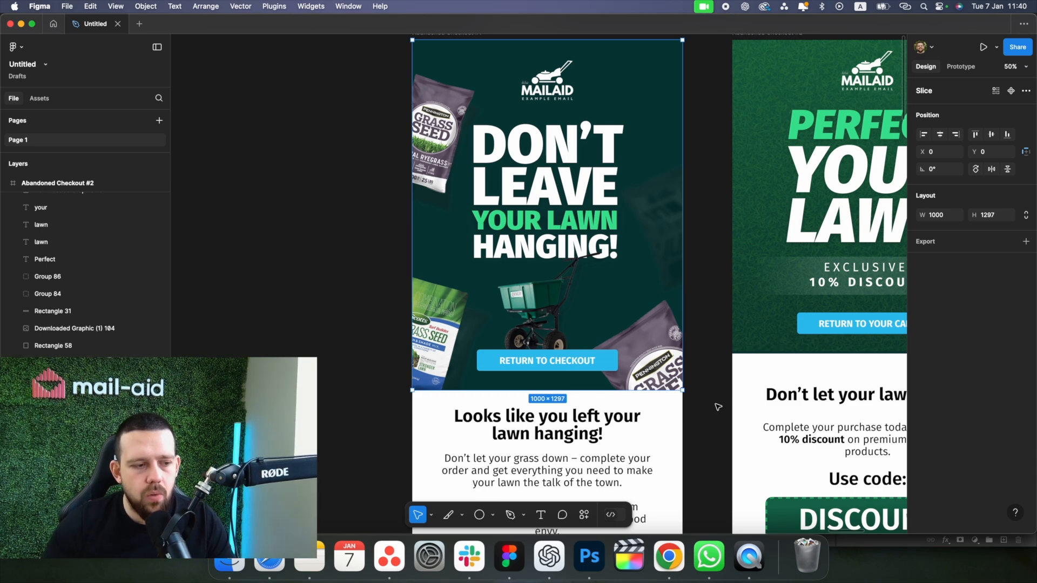
scroll(716, 405, down, 5)
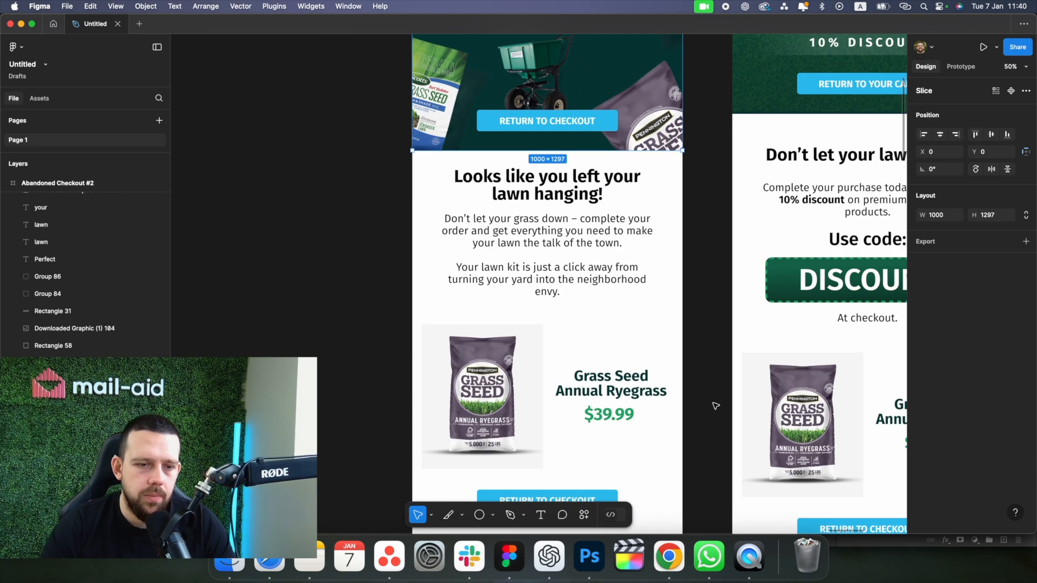
key(s)
drag(412, 151, 682, 319)
Draw a third slice, about 1000 × 900, over the ENJOY A WEED FREE LAWN section, ending at the customer support footer
scroll(486, 286, down, 3)
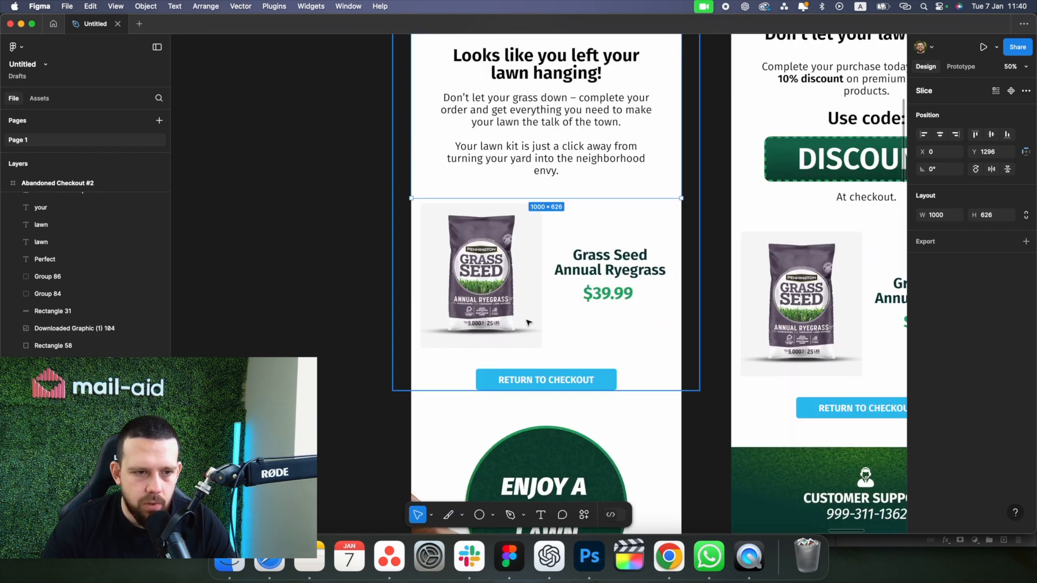
scroll(528, 322, down, 1)
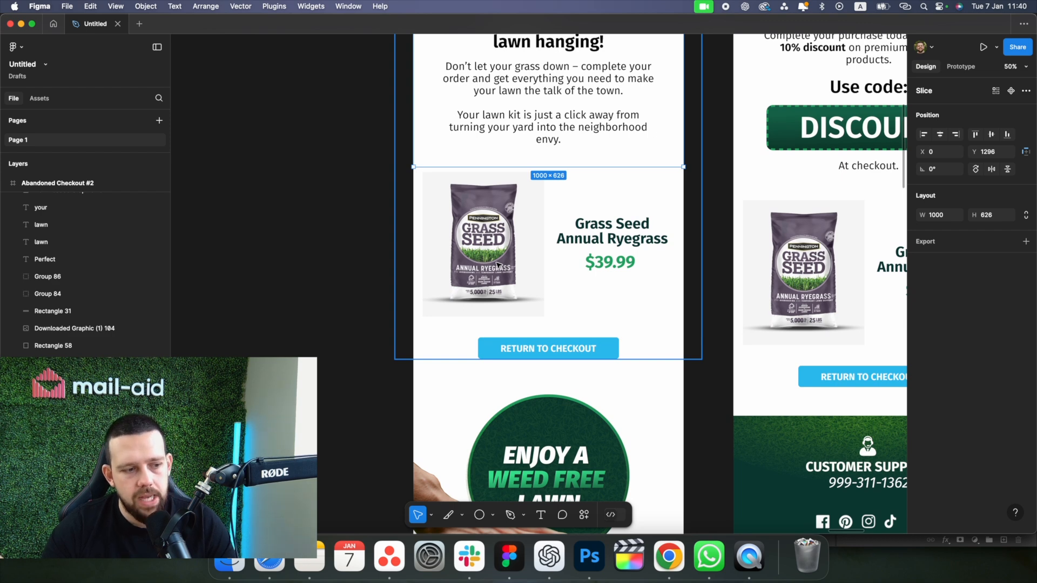
scroll(416, 185, down, 6)
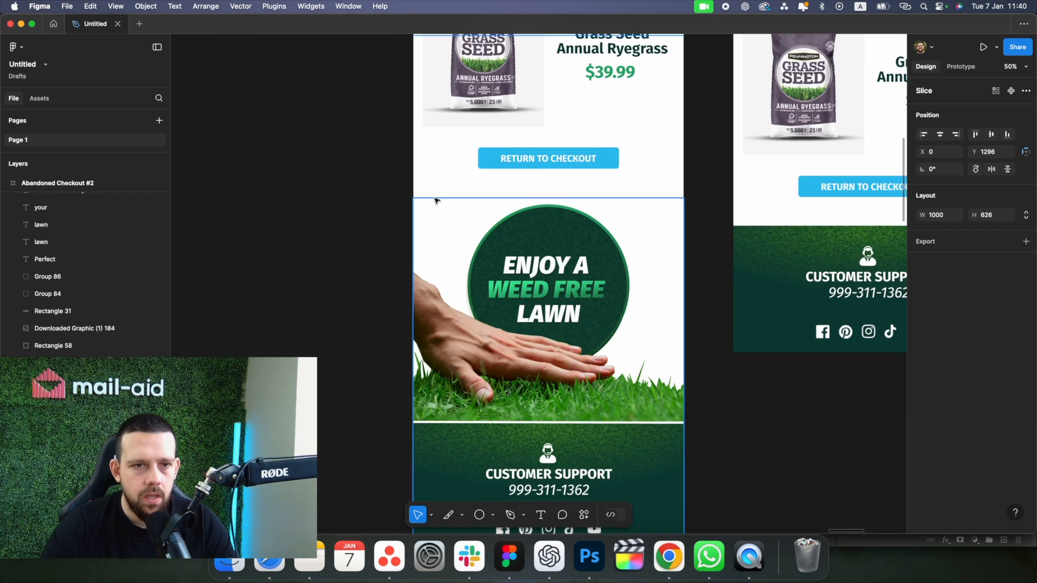
key(shift+p)
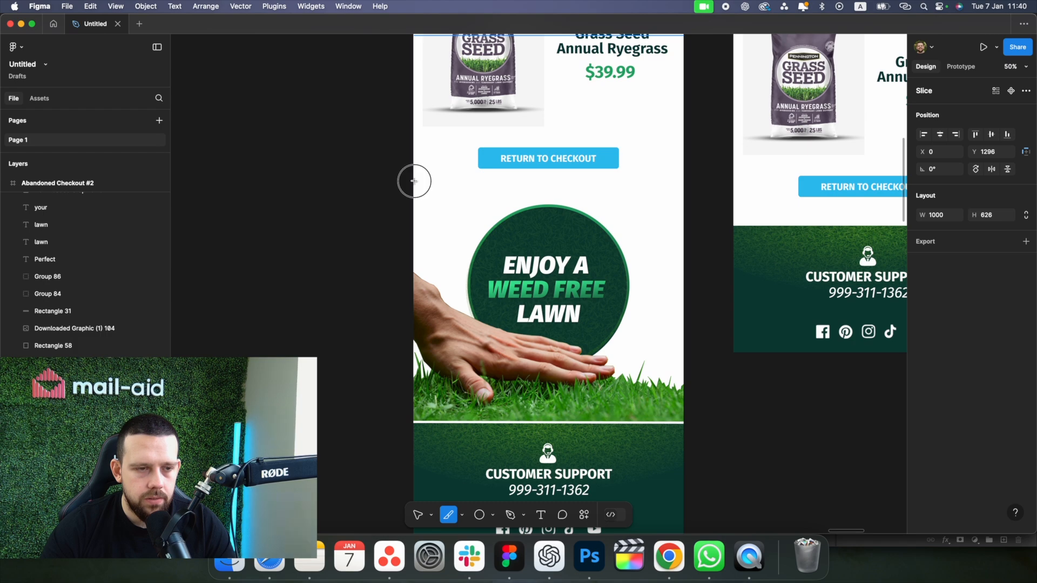
drag(413, 181, 684, 424)
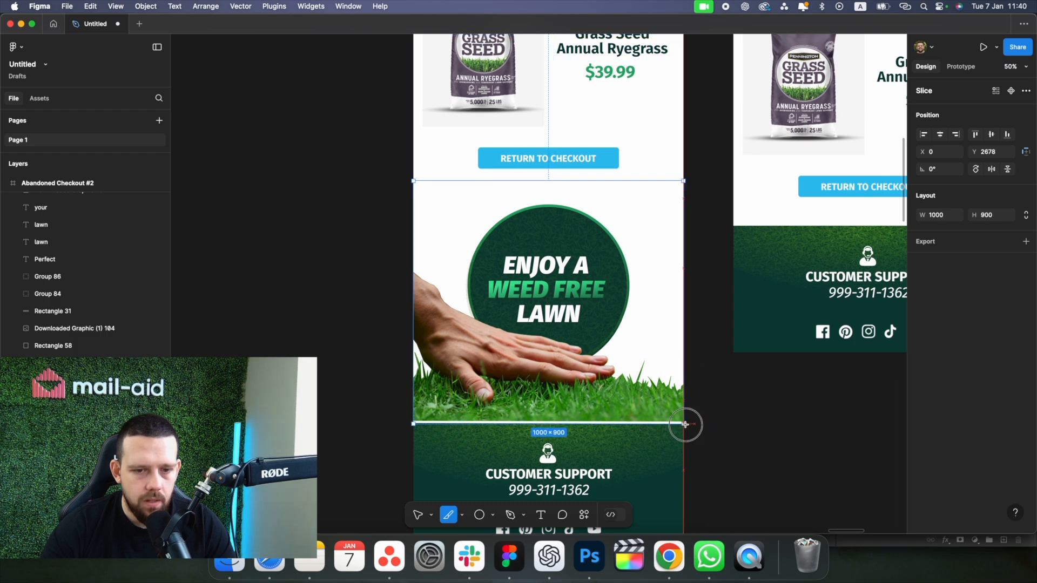
Add a JPG export setting to Slice 1, Slice 2 and Slice 3 of Abandoned Checkout #1 together
scroll(718, 297, up, 10)
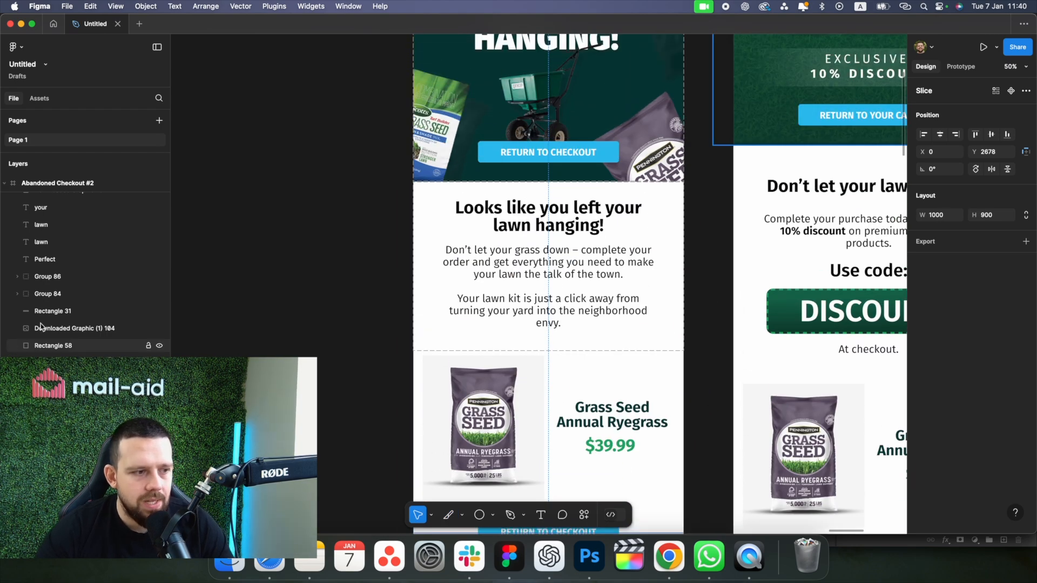
scroll(51, 318, down, 4)
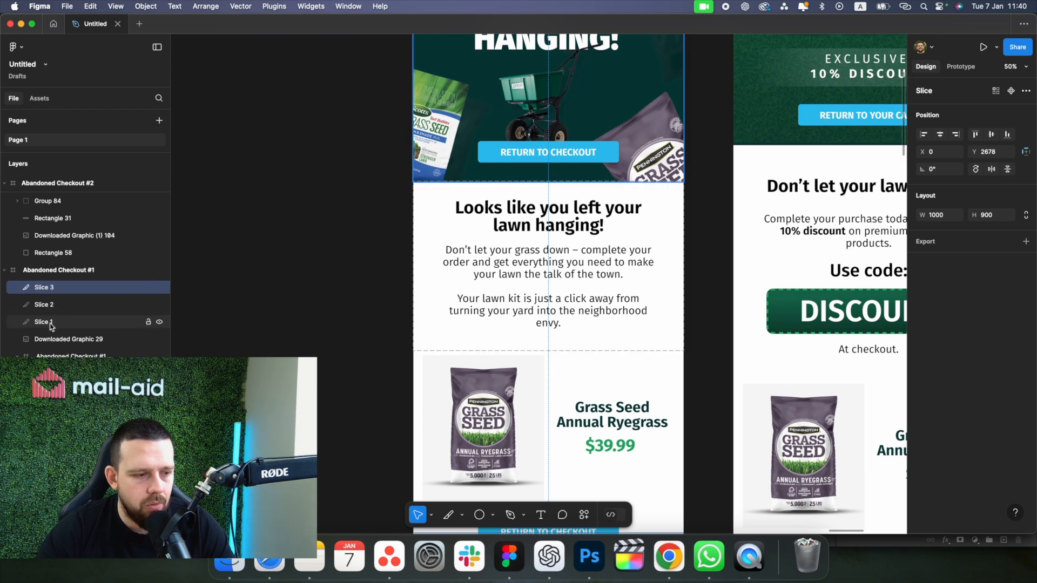
click(52, 324)
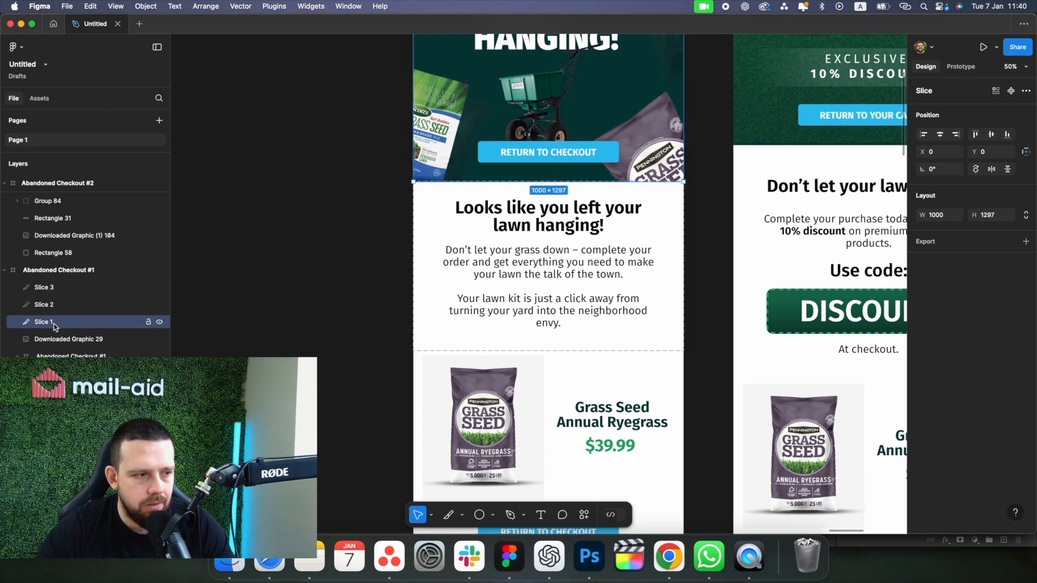
shift+click(65, 294)
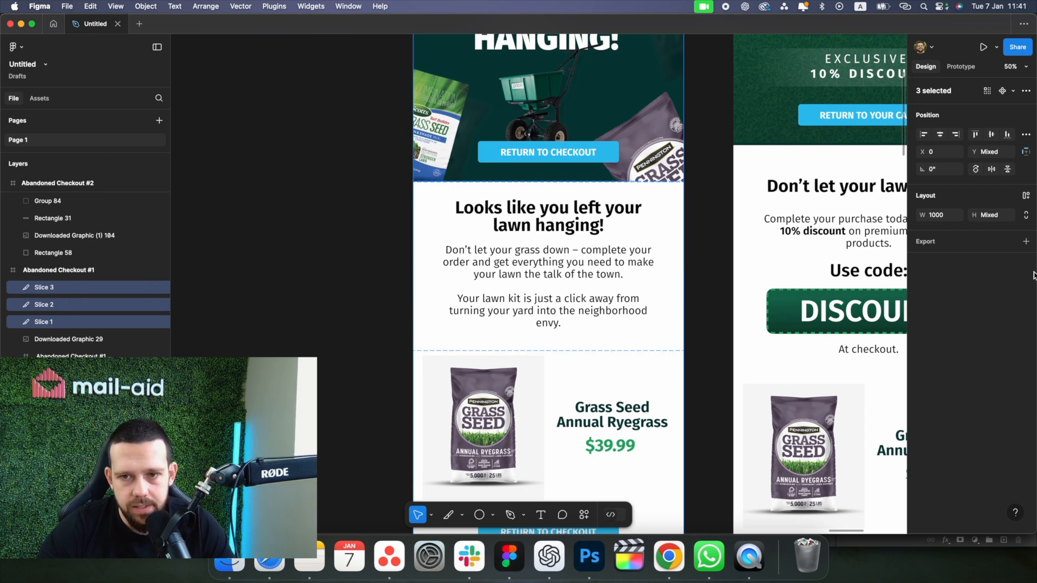
click(1025, 241)
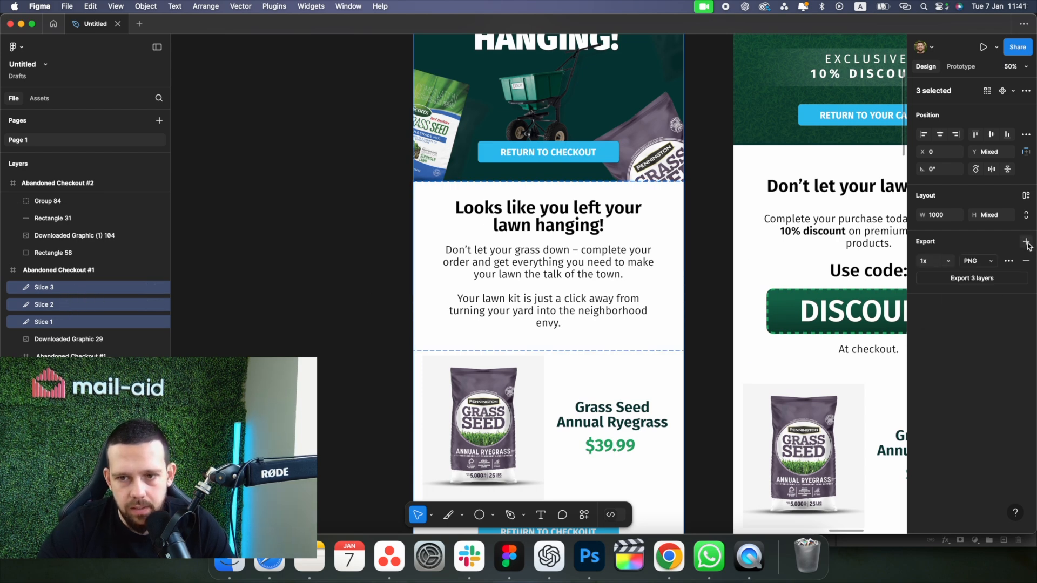
click(970, 262)
click(986, 281)
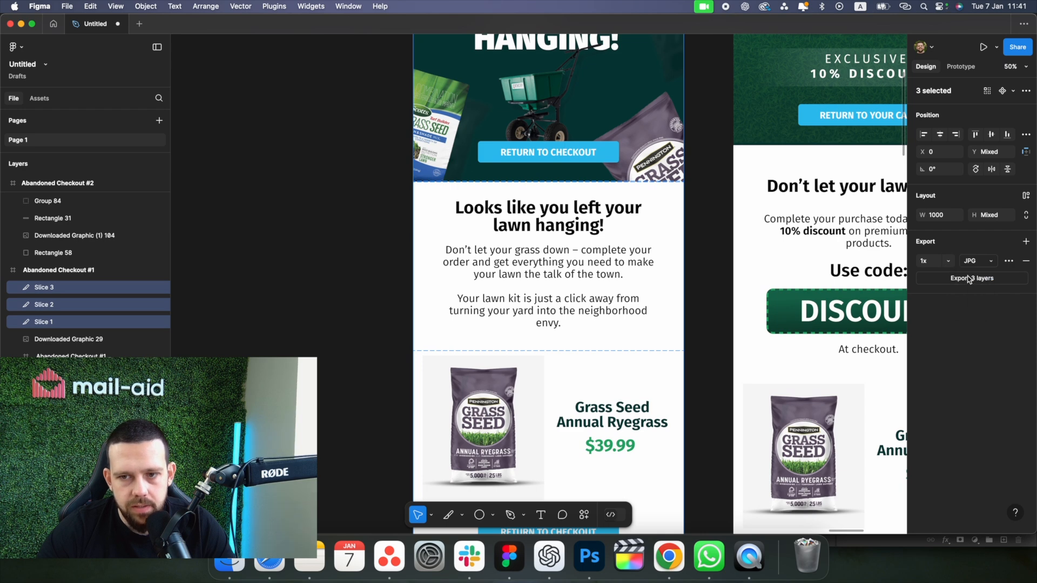
Export the three selected slices at 1x scale to the Desktop
click(947, 260)
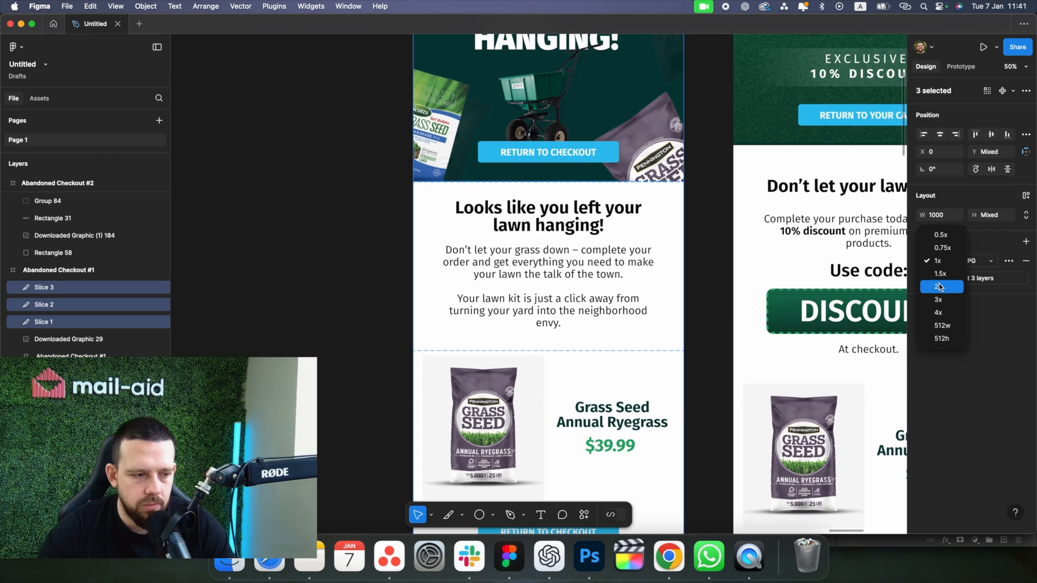
click(987, 300)
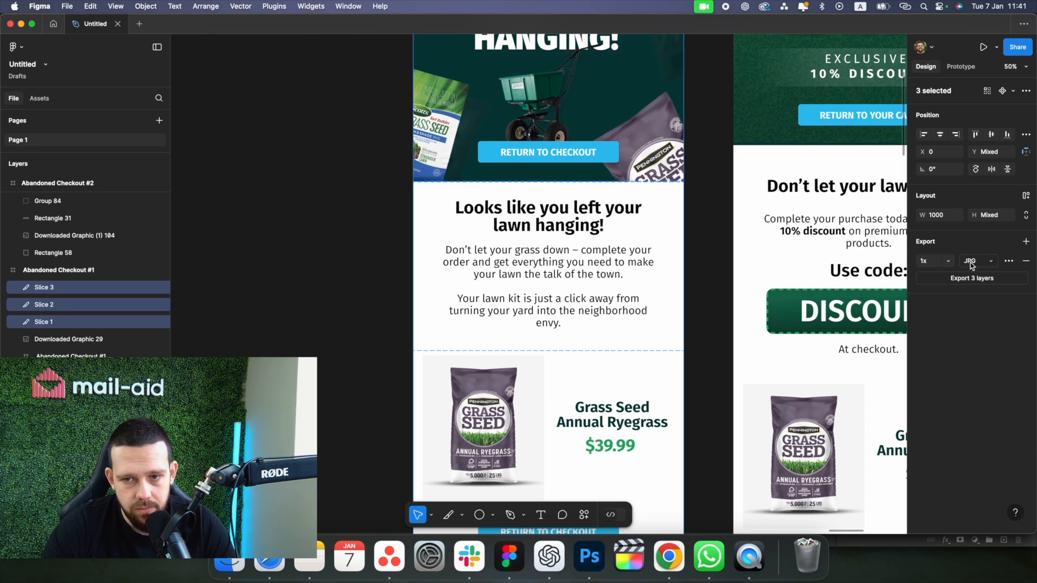
key(super+shift+e)
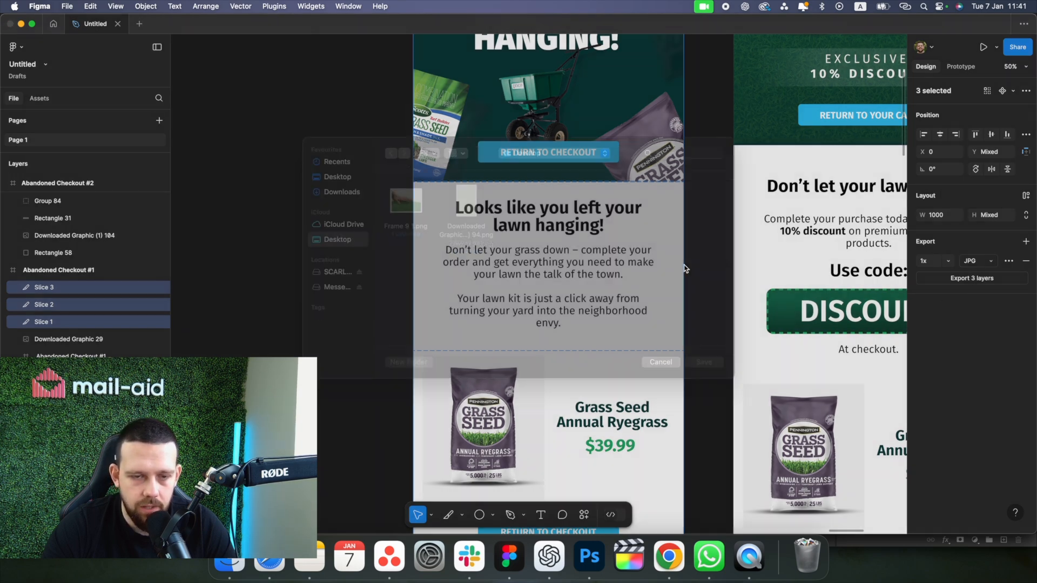
click(703, 382)
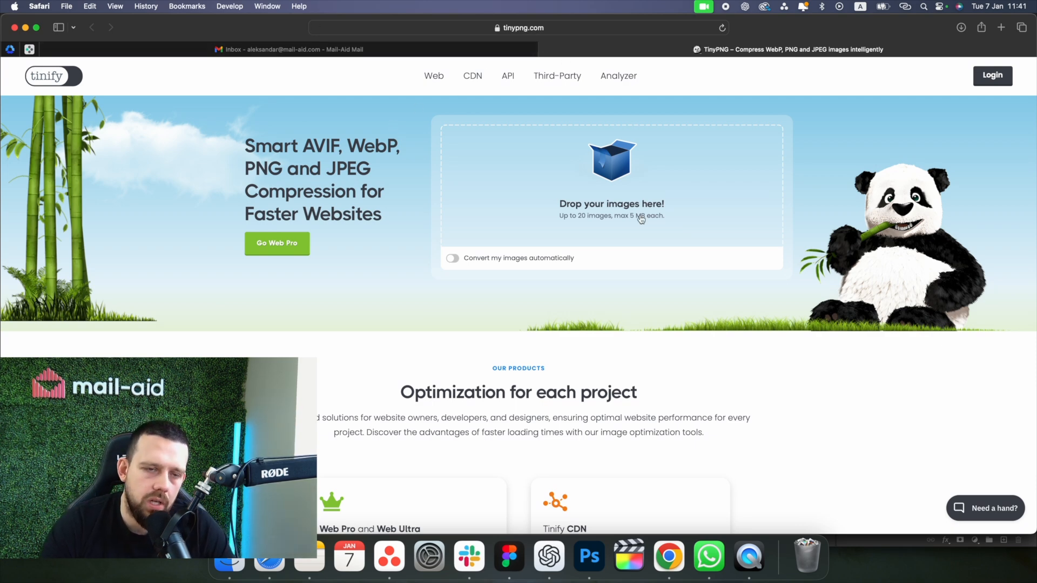
On the TinyPNG site in Safari, compress Slice 1.jpg, Slice 2.jpg and Slice 3.jpg and download all the optimized images
click(546, 219)
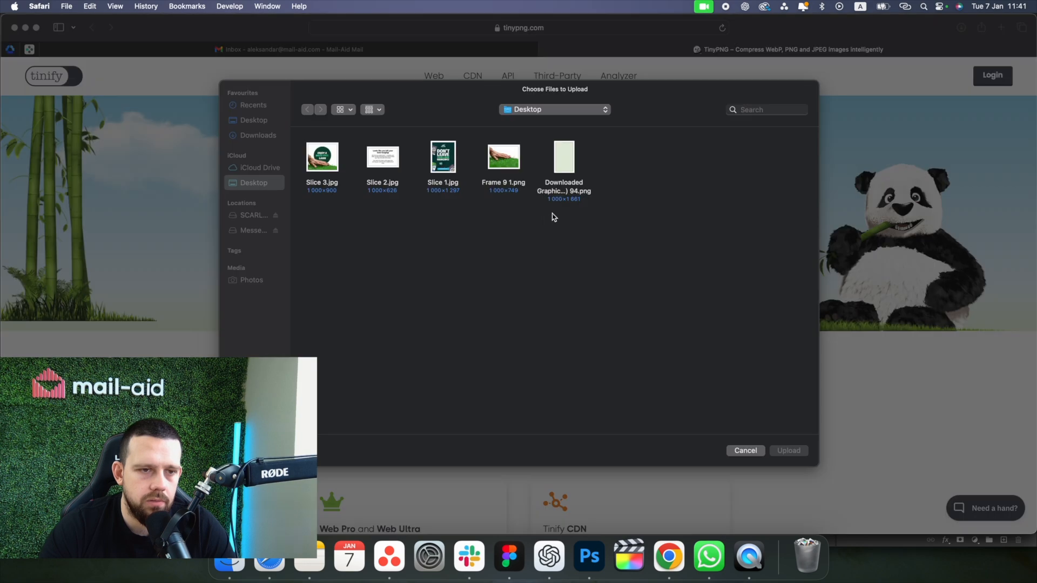
drag(439, 204, 270, 145)
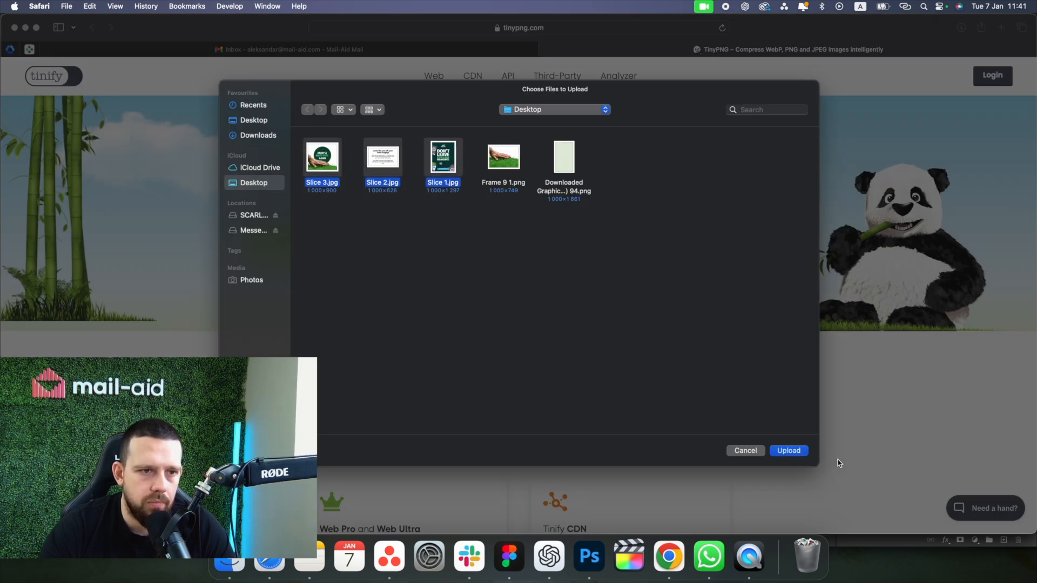
click(800, 455)
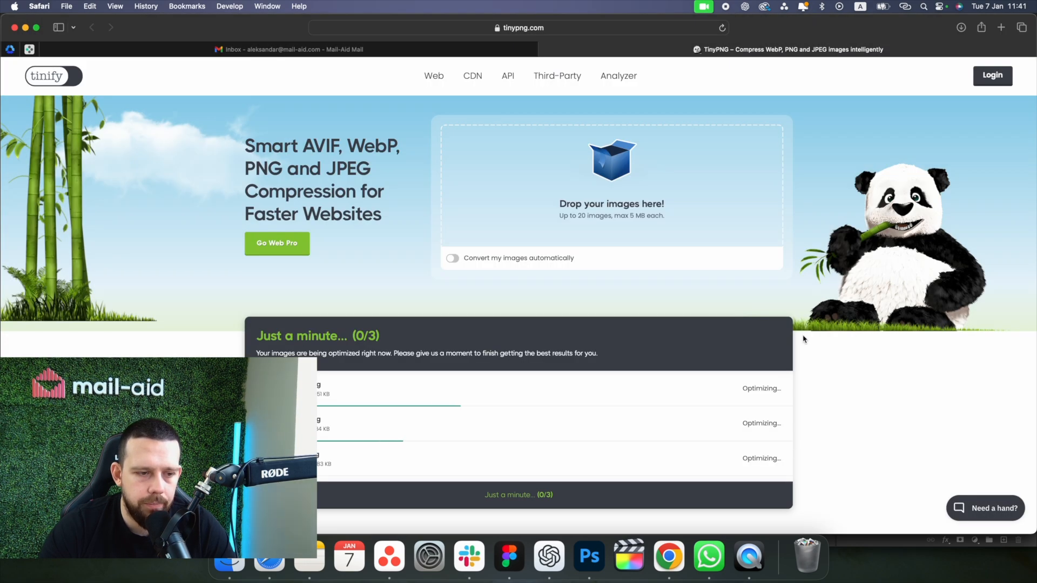
scroll(800, 339, down, 3)
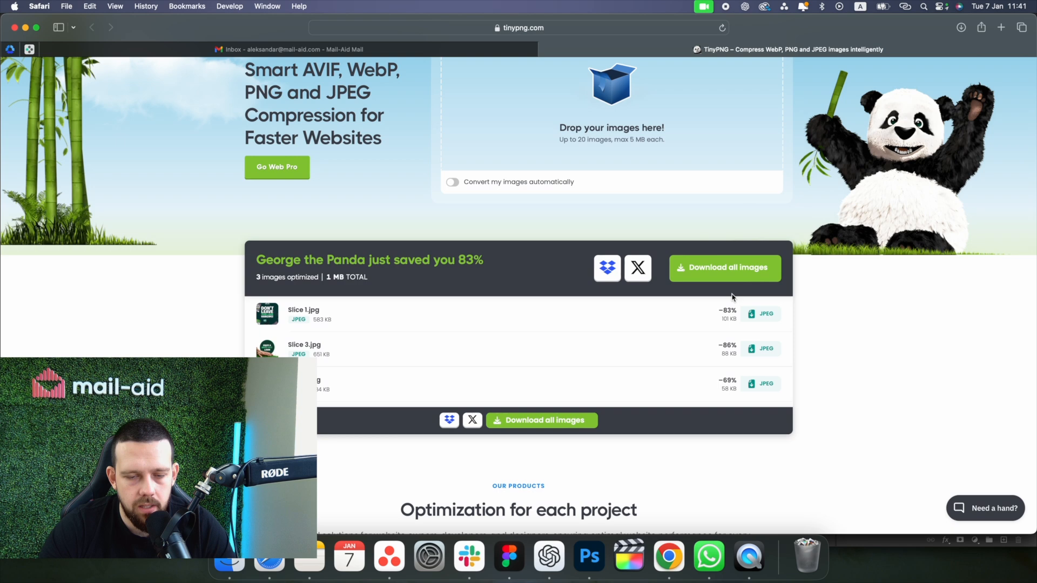
click(728, 277)
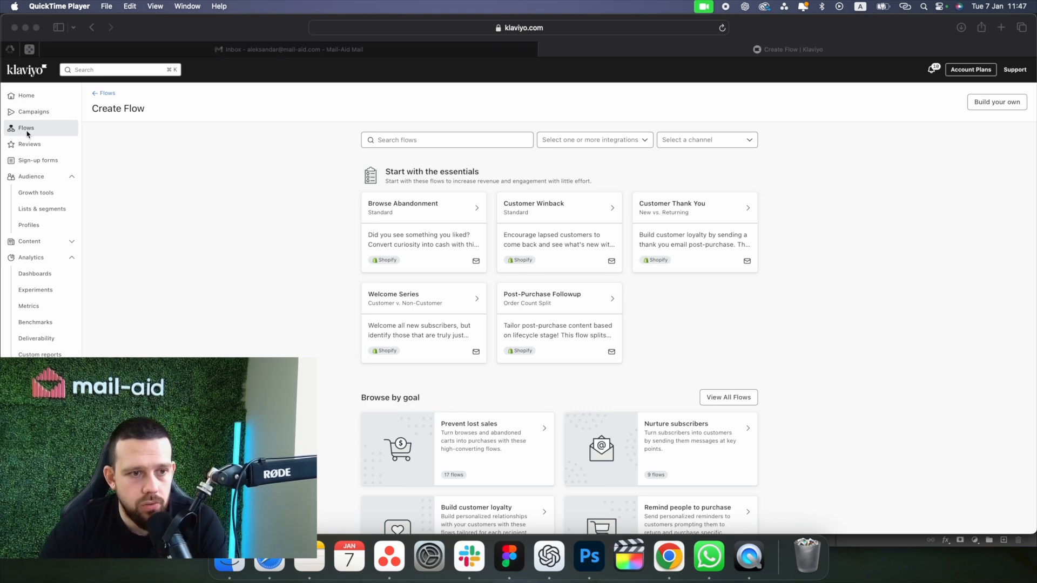
In Klaviyo, create a flow from the Prevent lost sales template Abandoned Cart Reminder, Standard (Email & SMS), triggered by Checkout Started
click(416, 193)
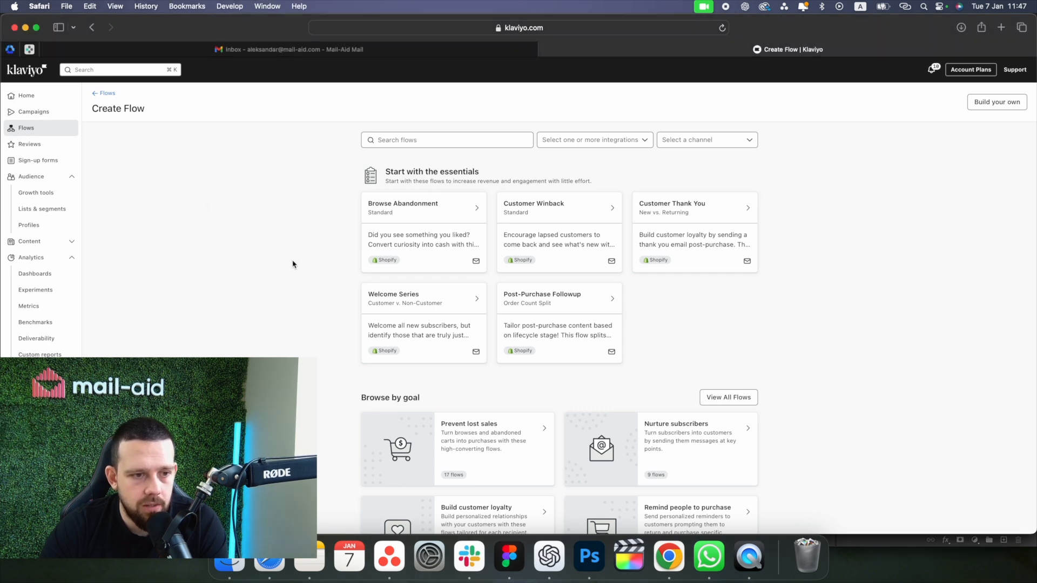
scroll(411, 356, down, 4)
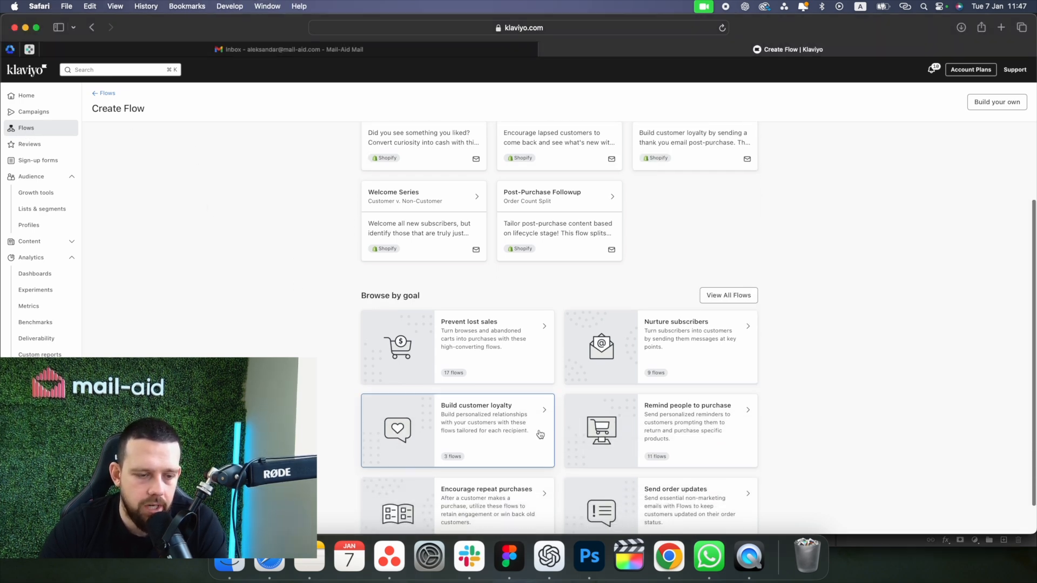
click(474, 332)
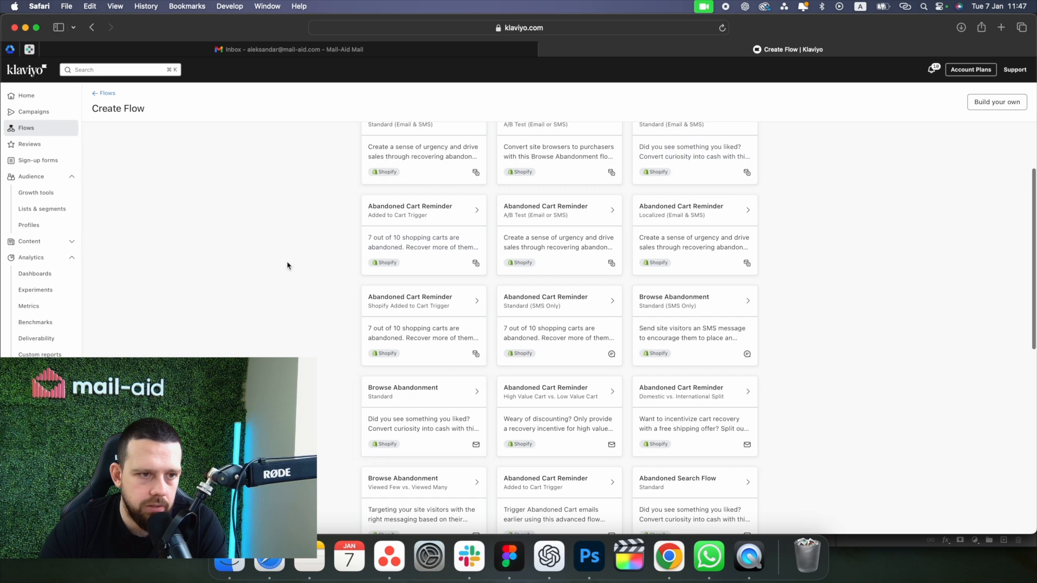
scroll(287, 264, up, 2)
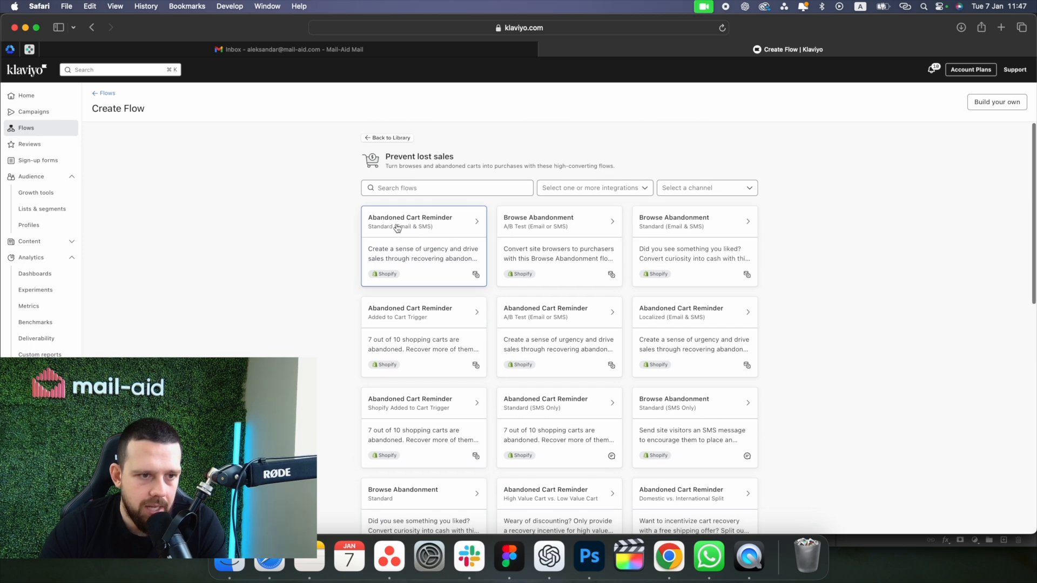
click(397, 228)
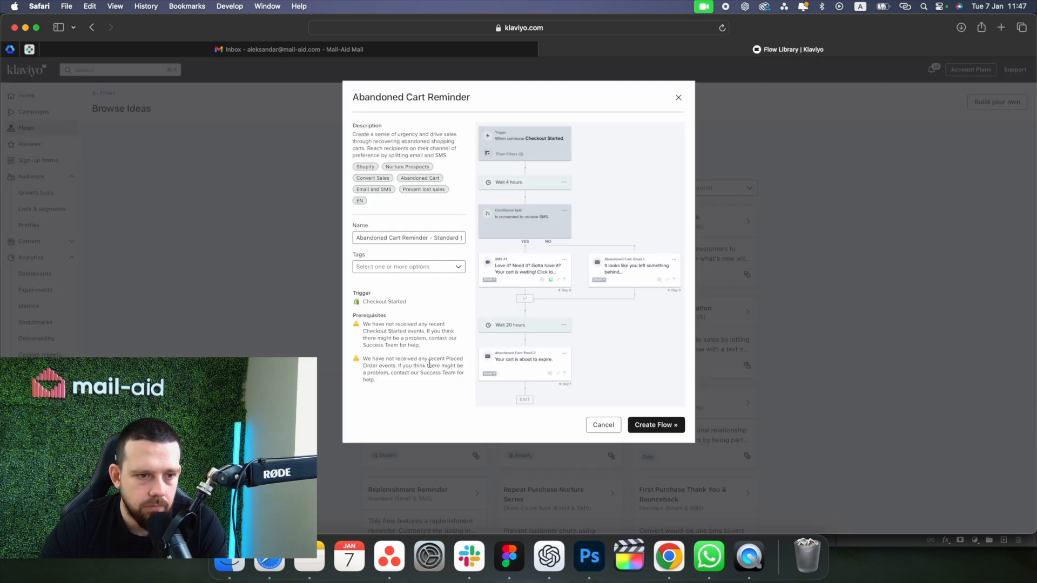
drag(363, 301, 405, 300)
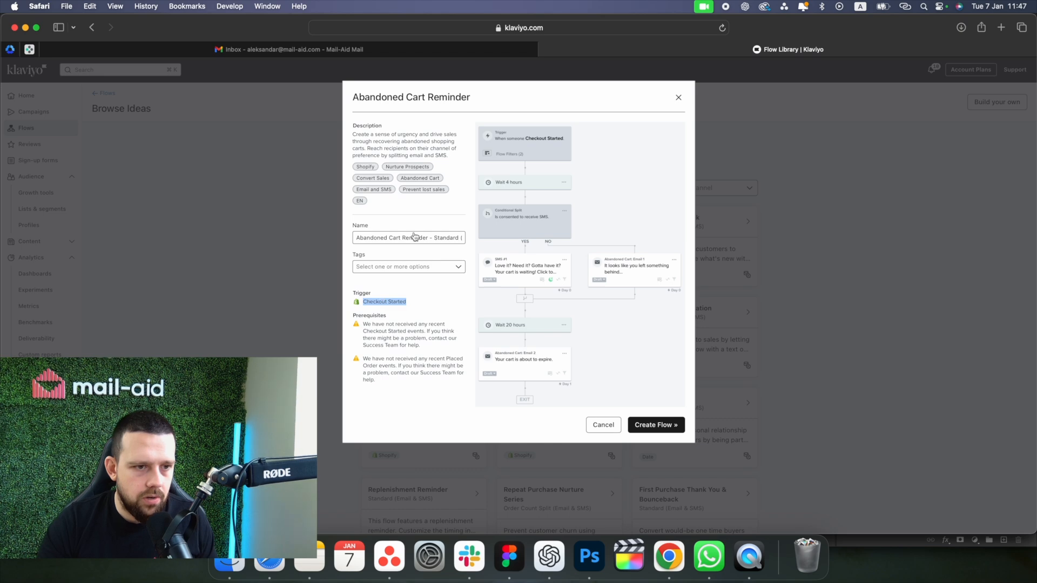
click(674, 429)
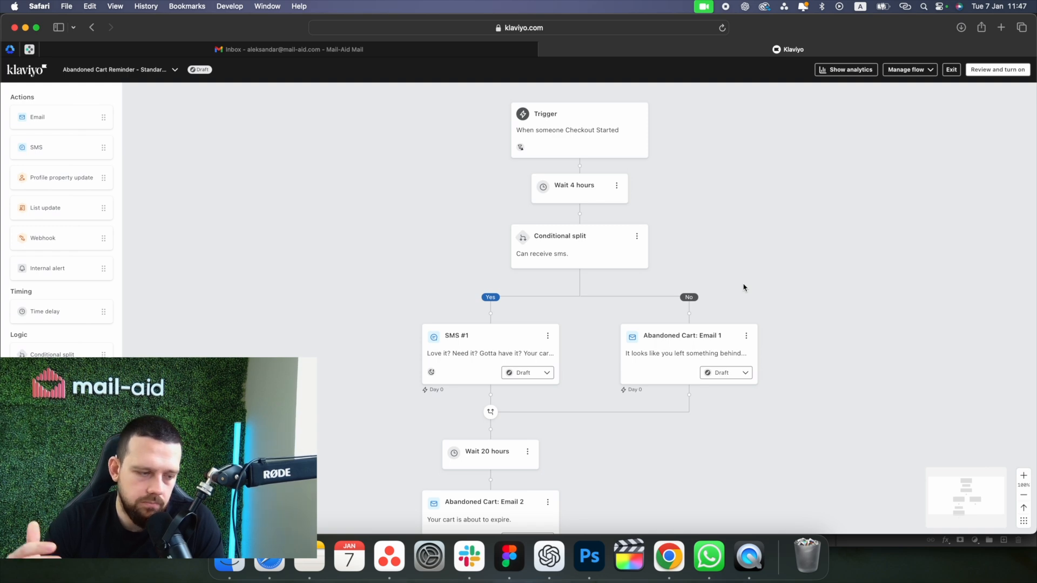
Delete the "Can receive sms" conditional split from the flow together with both its paths
scroll(653, 309, down, 3)
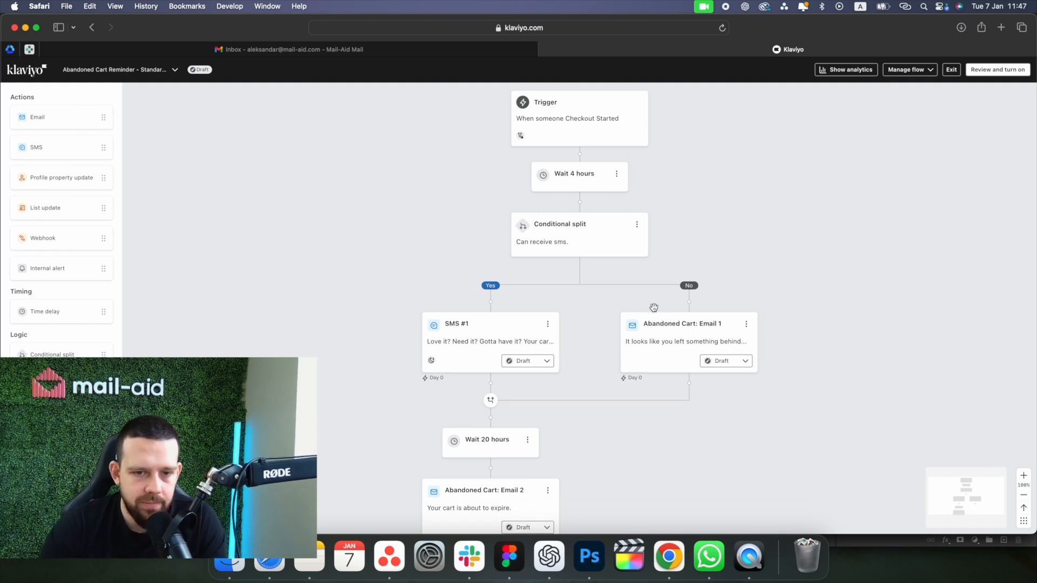
scroll(653, 305, up, 2)
scroll(650, 302, up, 3)
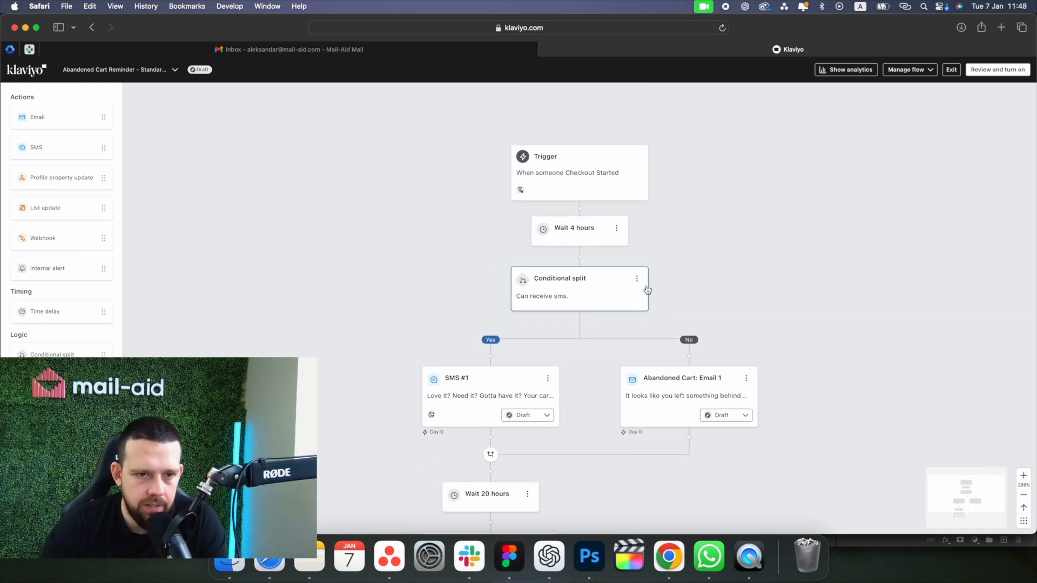
click(637, 280)
click(651, 311)
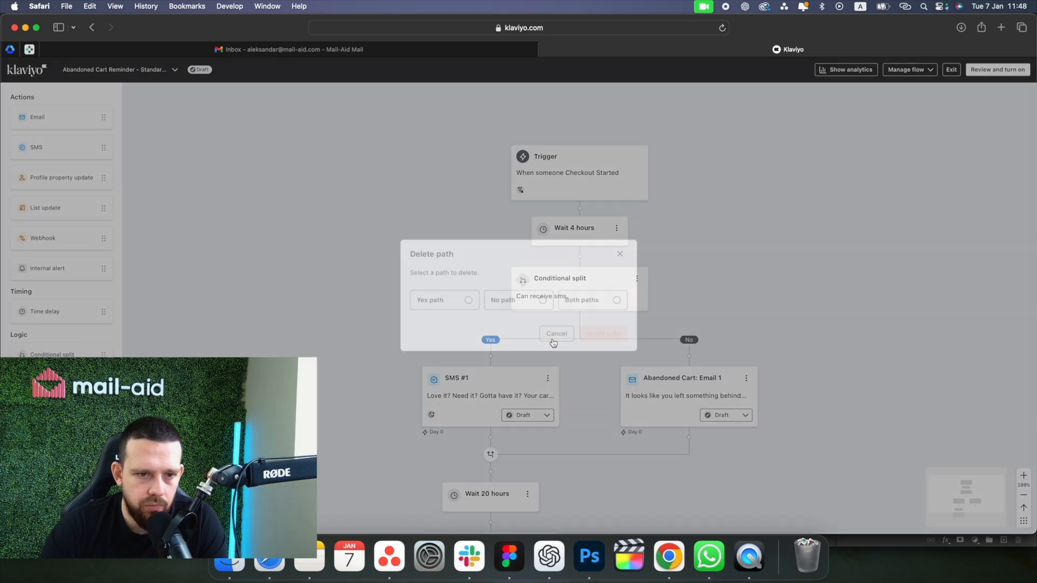
click(587, 301)
click(599, 341)
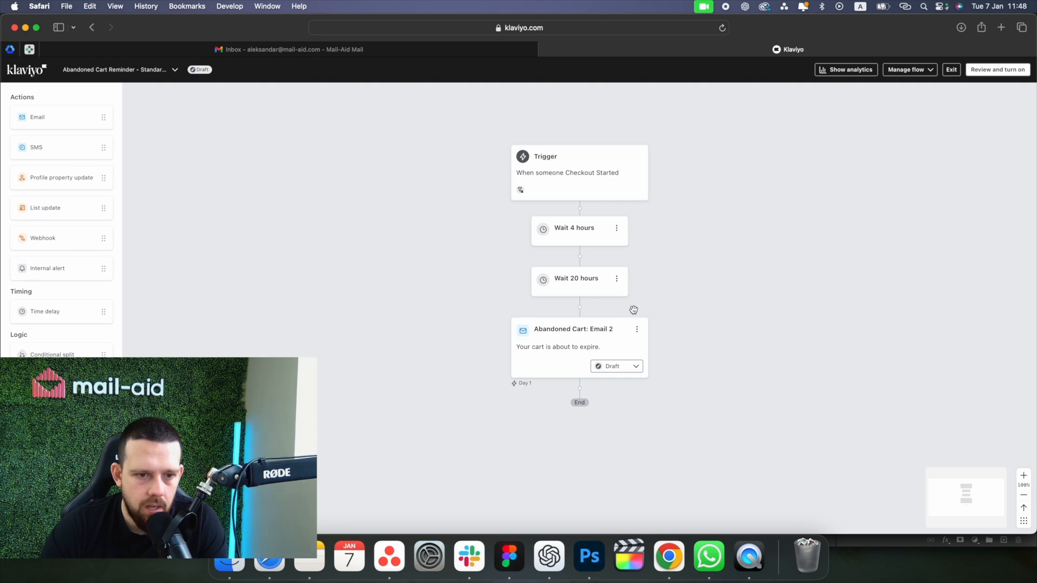
Delete the 20-hour time delay before Abandoned Cart: Email 2
click(616, 278)
click(630, 310)
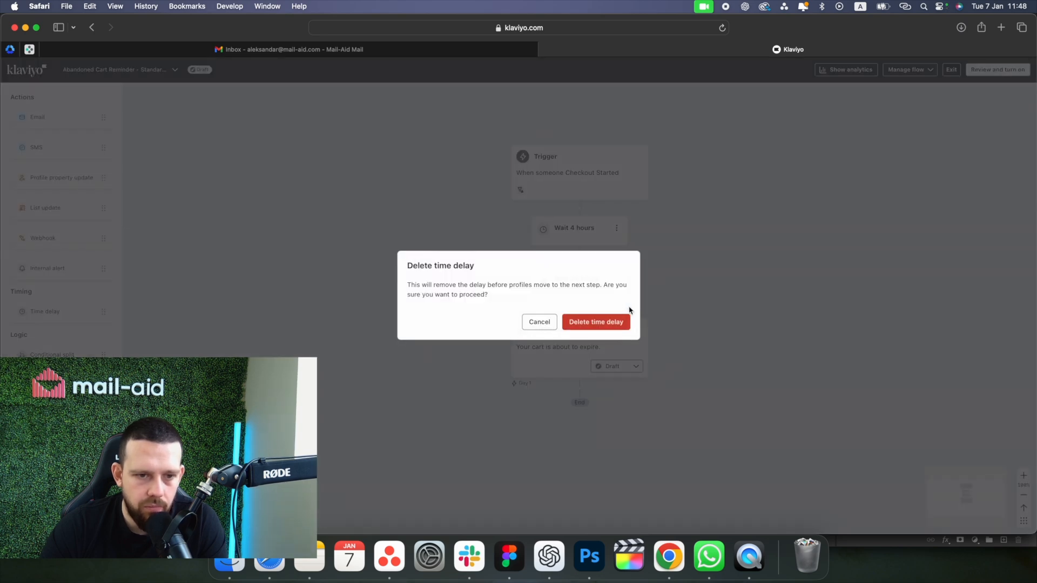
click(597, 325)
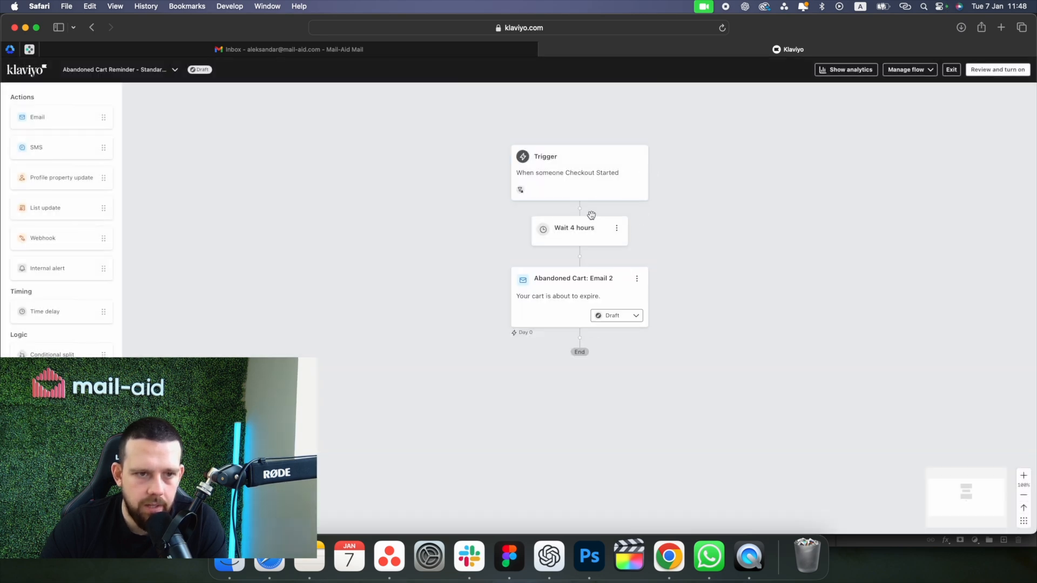
Open the flow's Checkout Started trigger and examine its profile filters, including the Placed Order condition
click(583, 162)
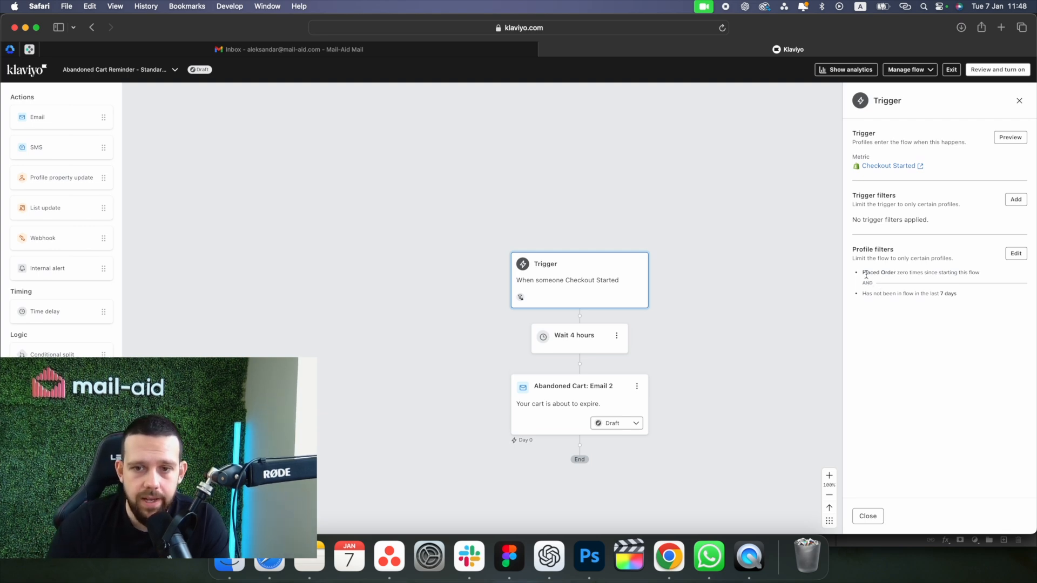
drag(864, 274, 975, 273)
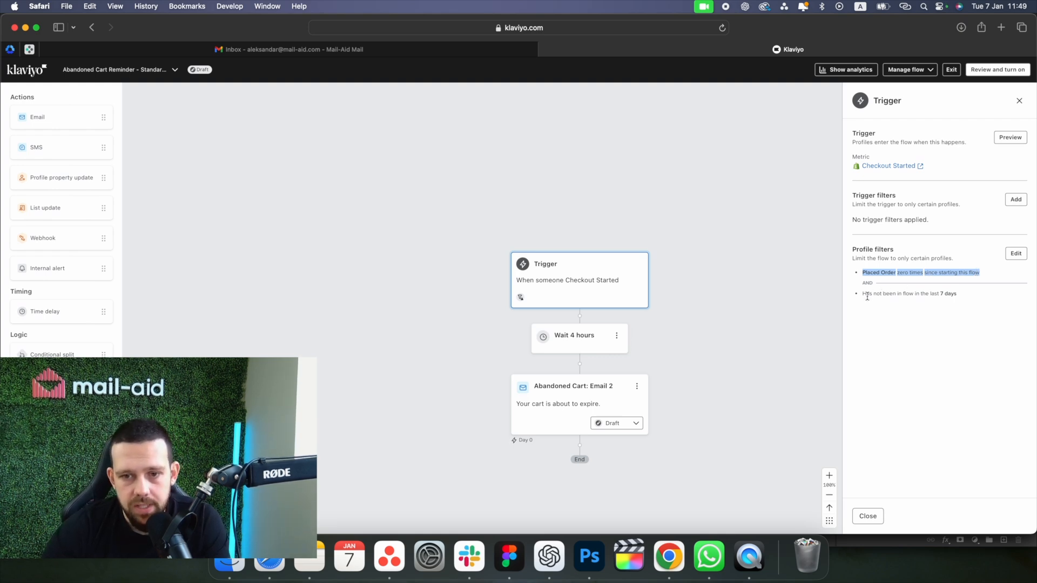
drag(867, 297, 950, 296)
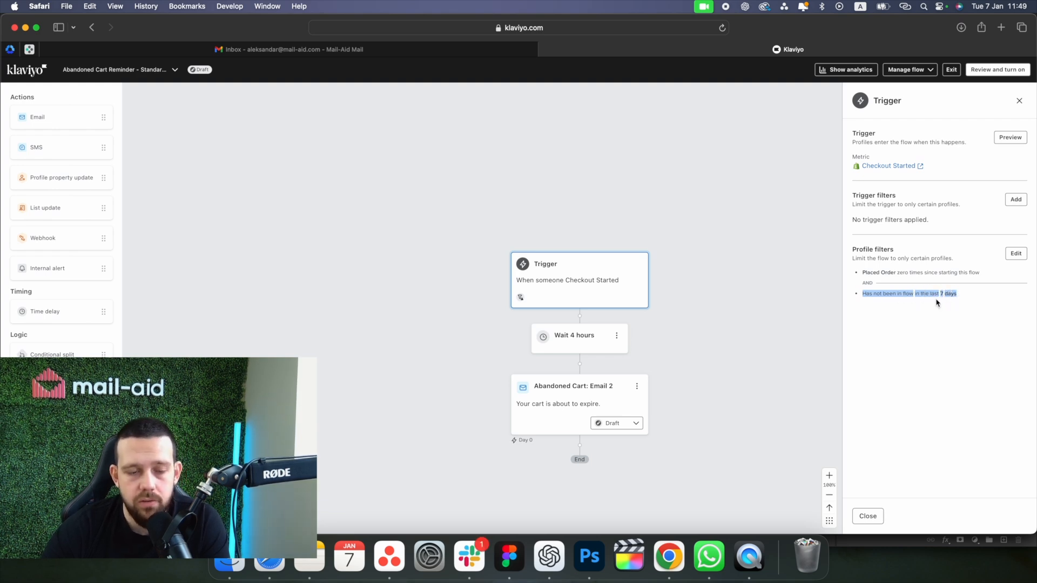
click(1013, 253)
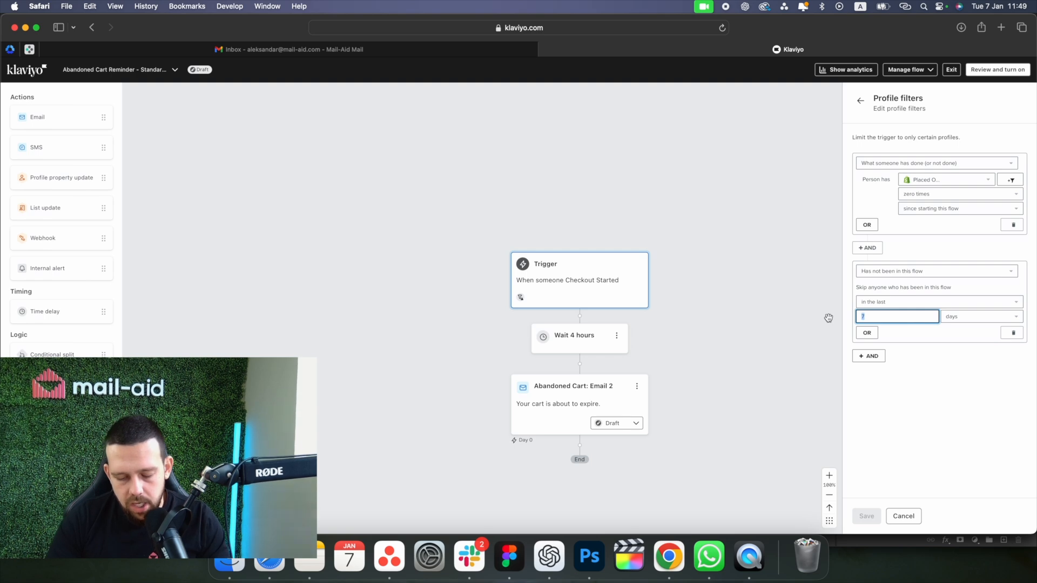
text(10)
text(30)
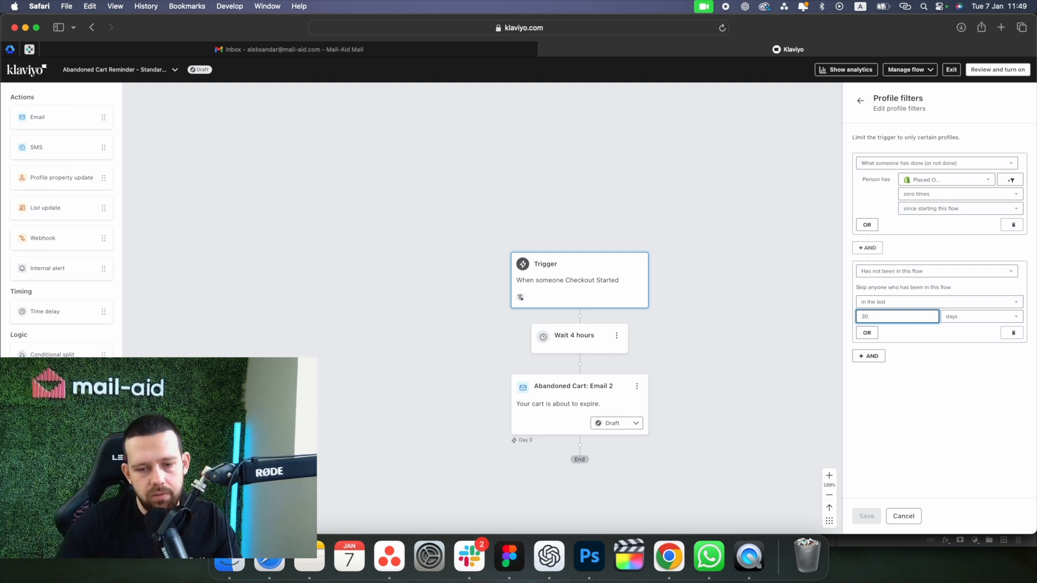
click(912, 444)
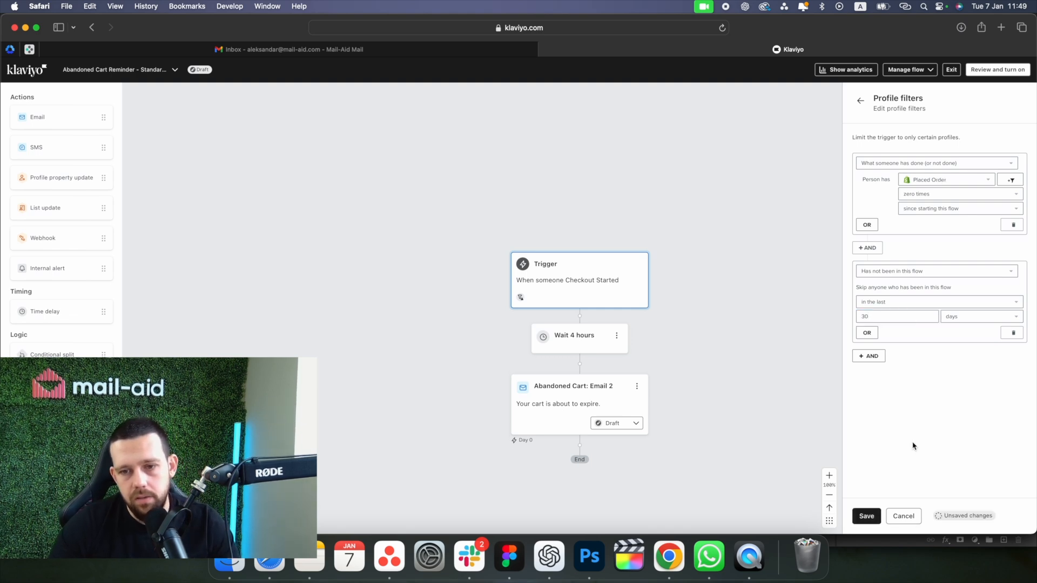
click(901, 517)
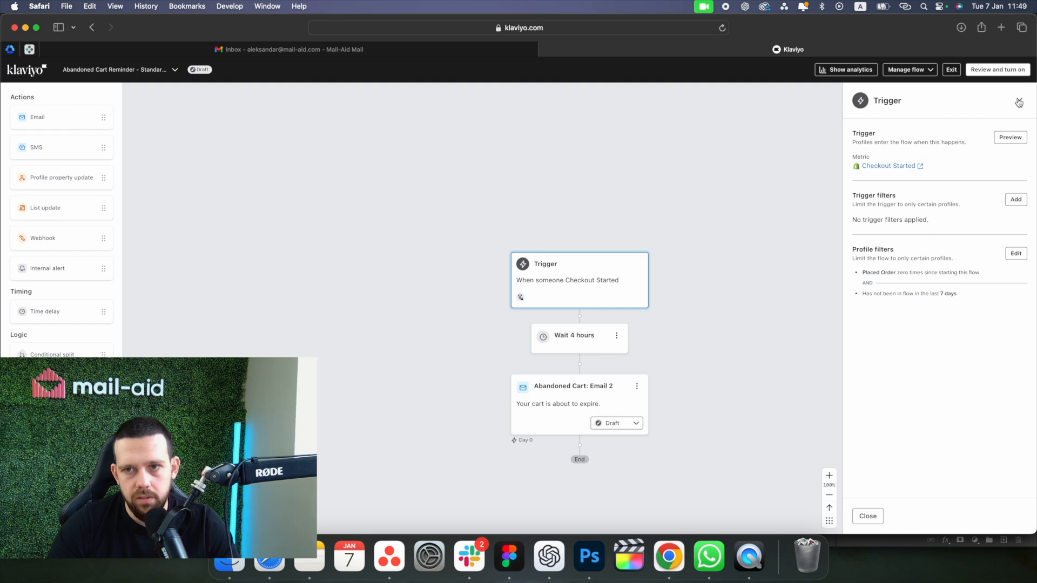
click(1019, 103)
Set the flow's time delay after the trigger to 1 hour and save it
click(574, 330)
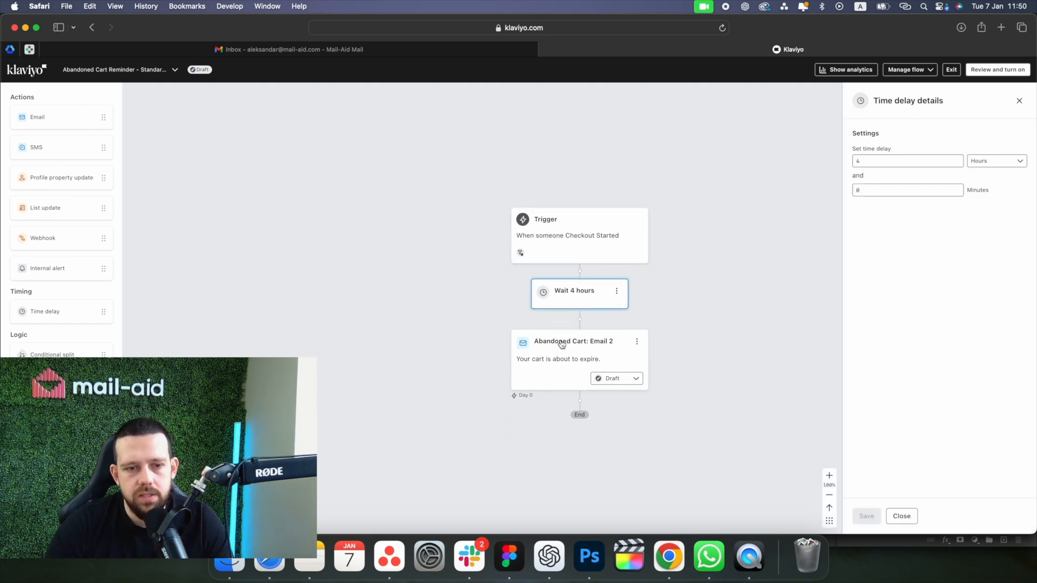
double_click(898, 160)
text(1)
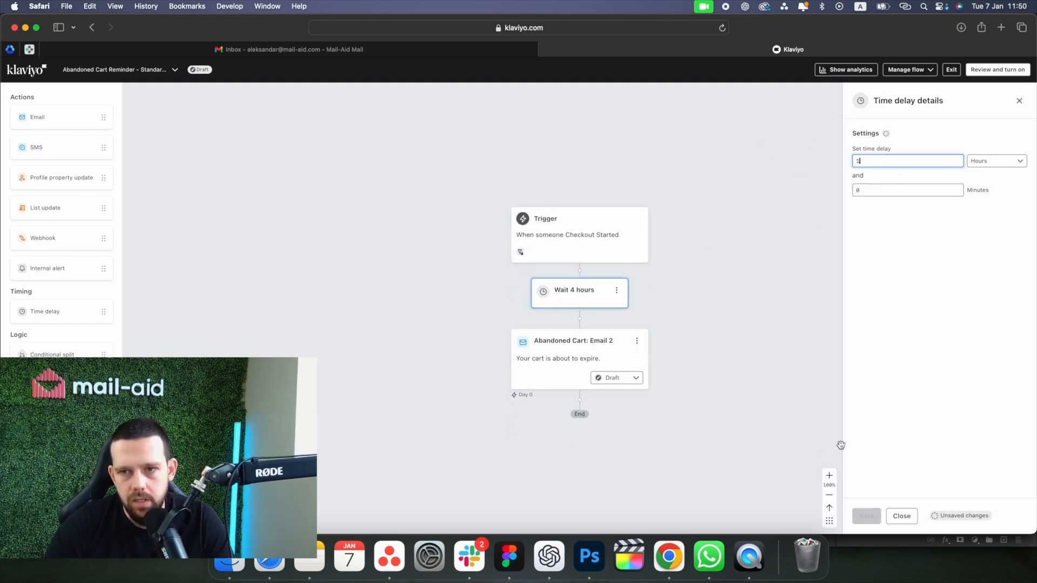
click(868, 516)
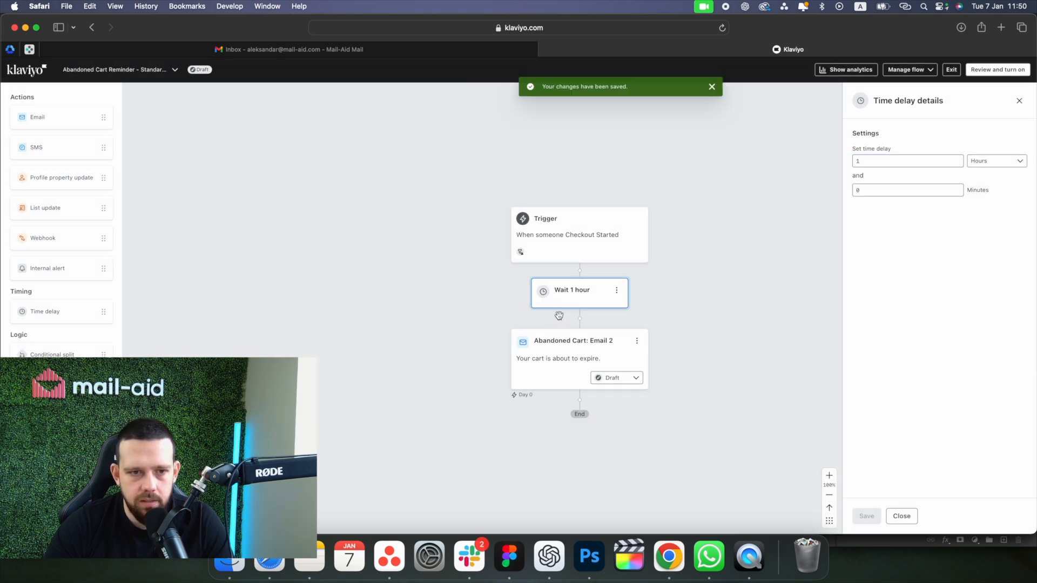
Open the Abandoned Cart: Email 2 template for editing and delete its empty top section
scroll(580, 307, down, 2)
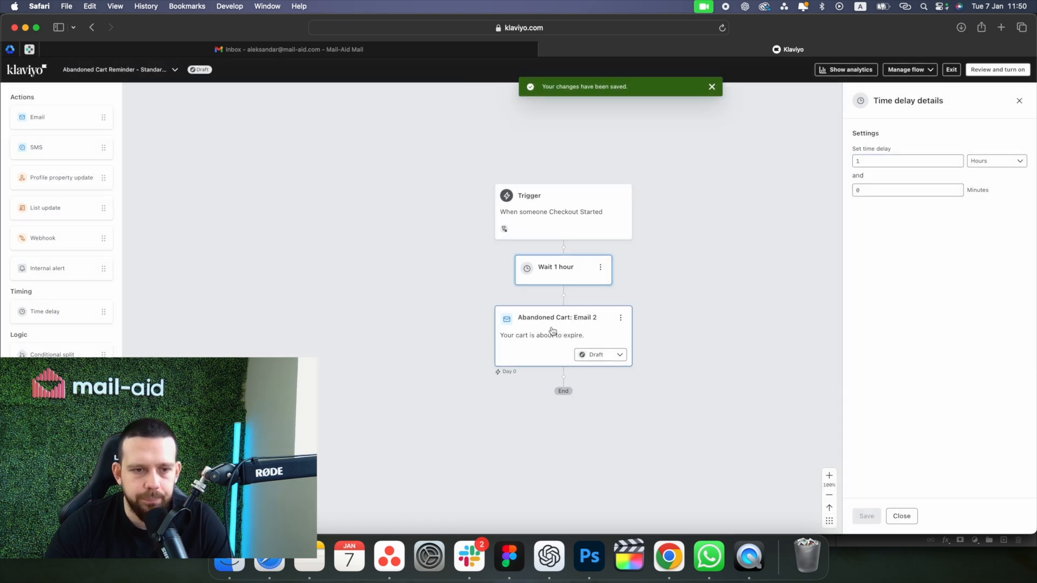
click(560, 315)
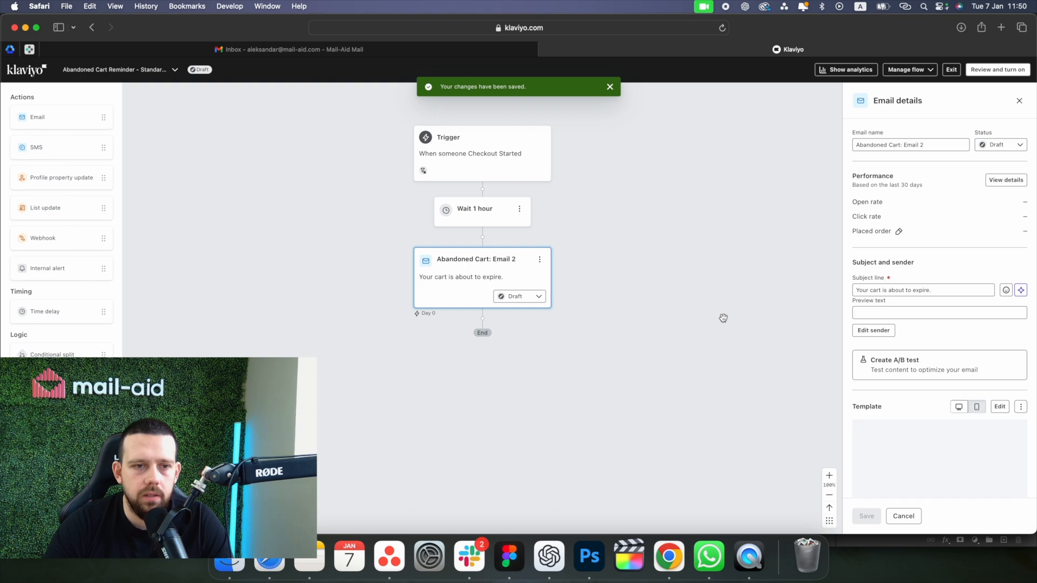
click(1000, 407)
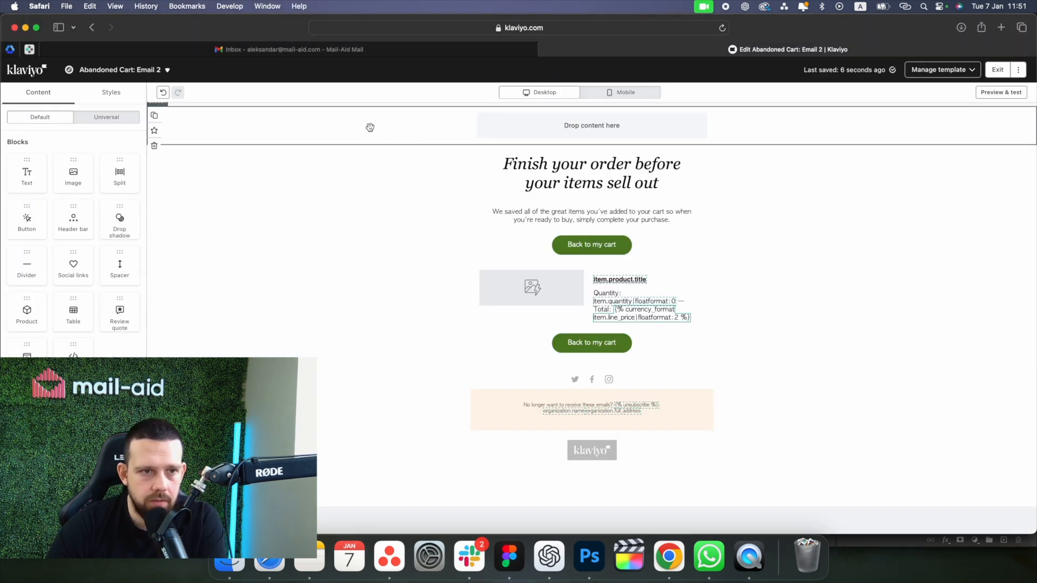
click(154, 145)
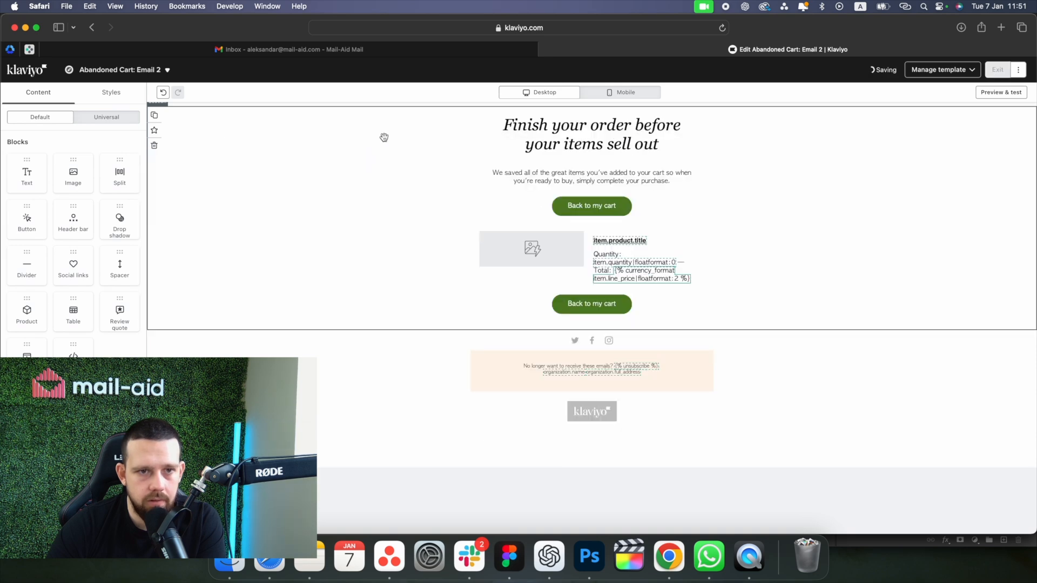
Delete the "Finish your order before your items sell out" heading, the intro text below it and the first Back to my cart button
click(324, 158)
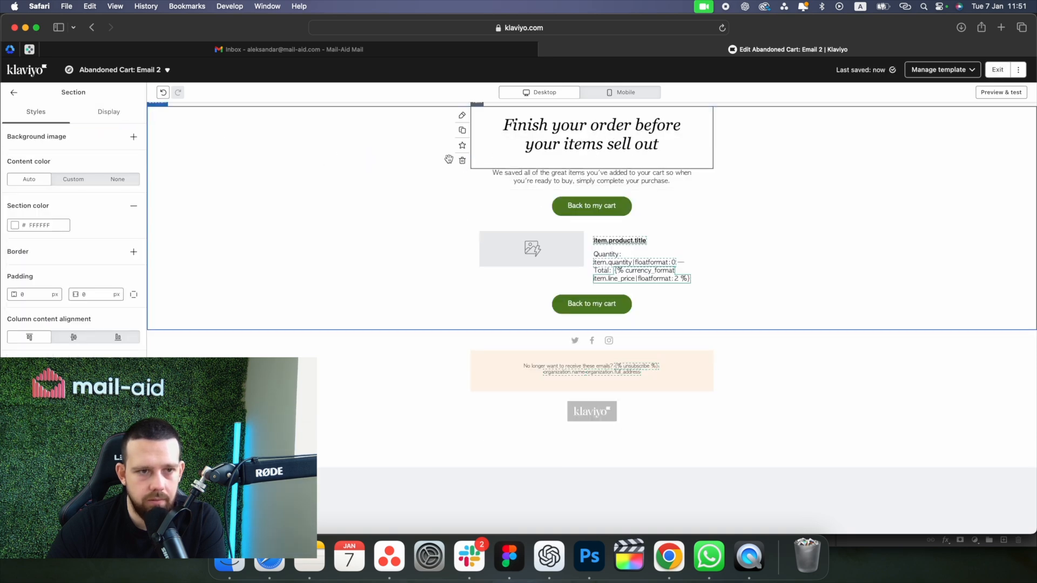
click(463, 160)
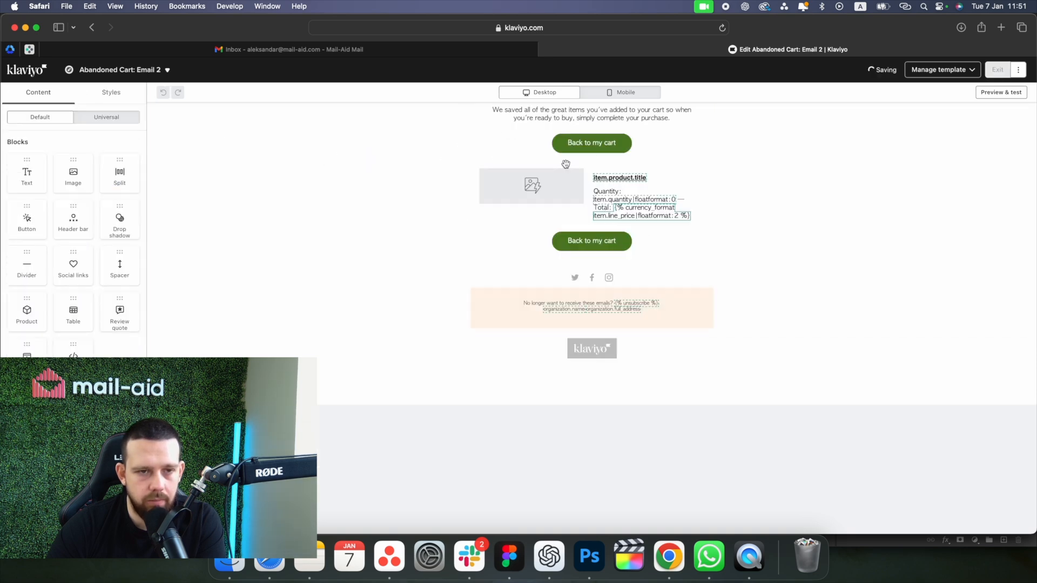
click(545, 123)
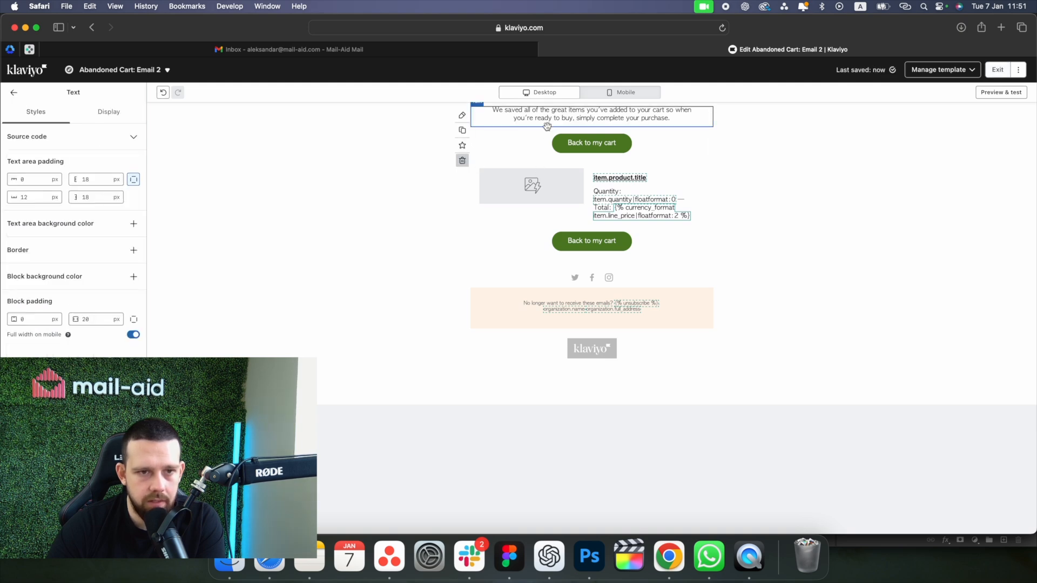
key(Delete)
click(500, 131)
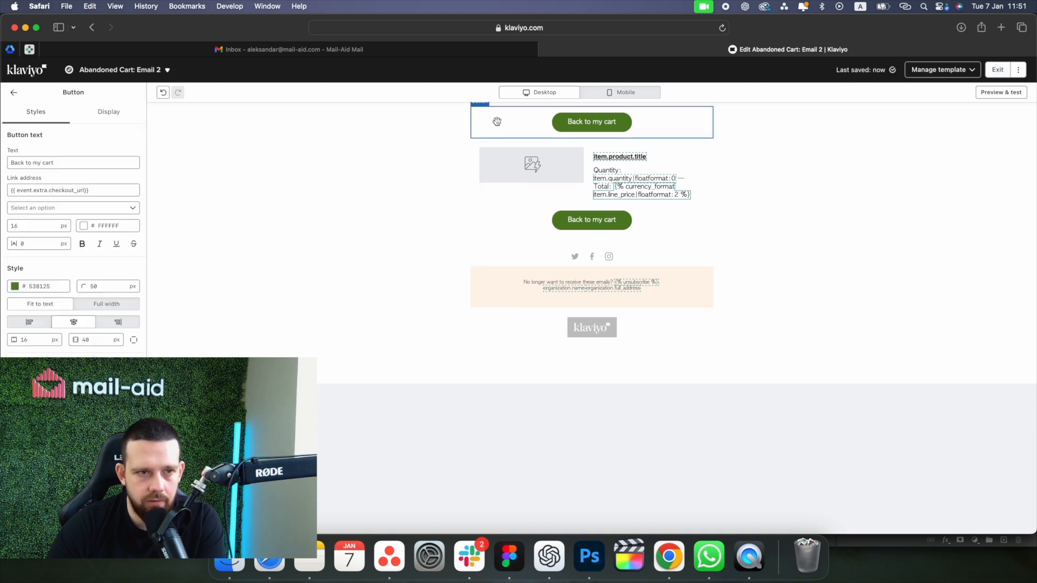
drag(493, 120, 506, 184)
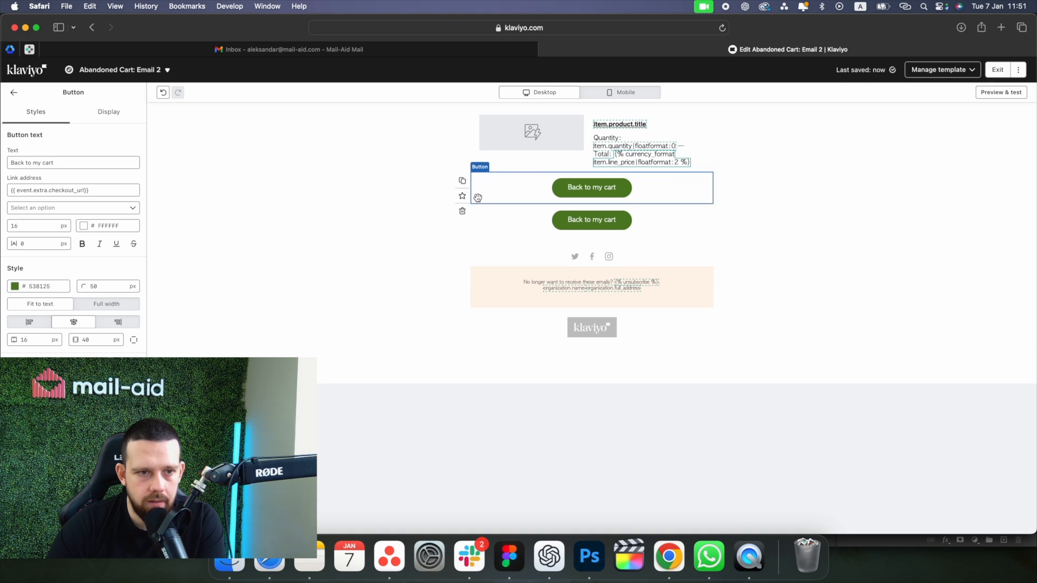
click(462, 213)
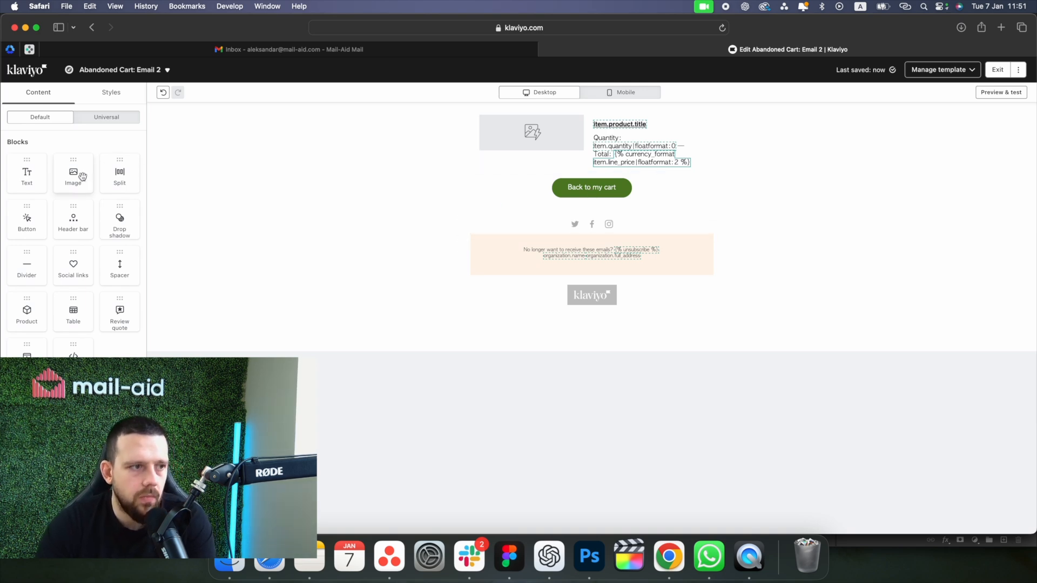
Add an image block above the product table and upload Slice 1.jpg from the tinified folder into it
drag(86, 177, 650, 147)
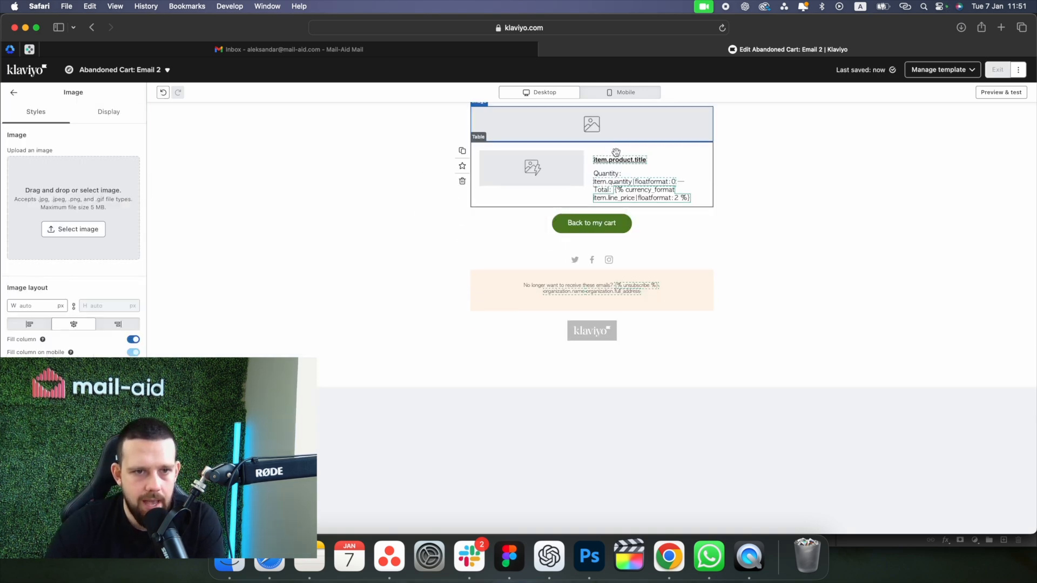
click(74, 229)
click(76, 111)
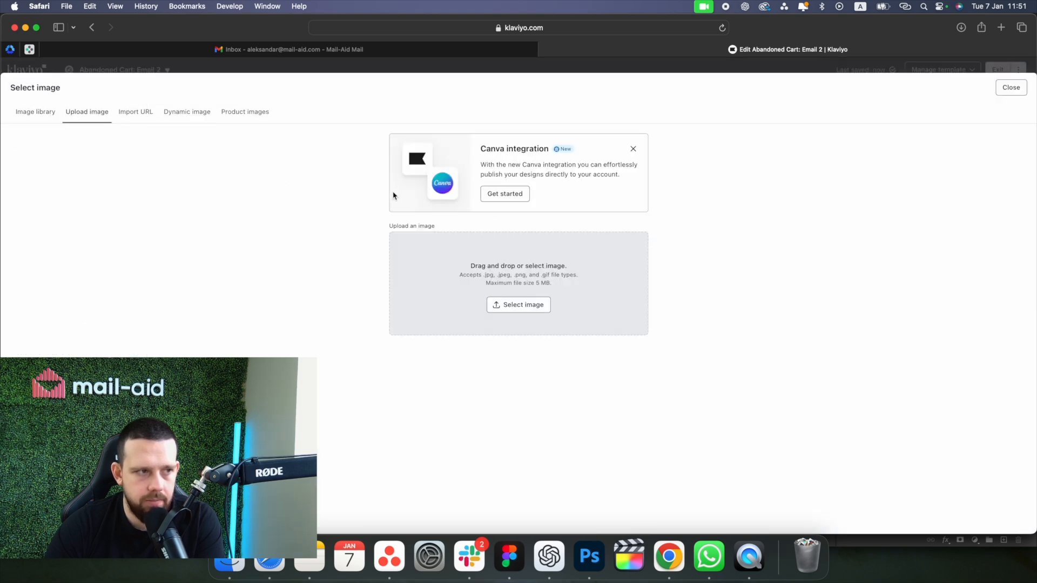
click(547, 304)
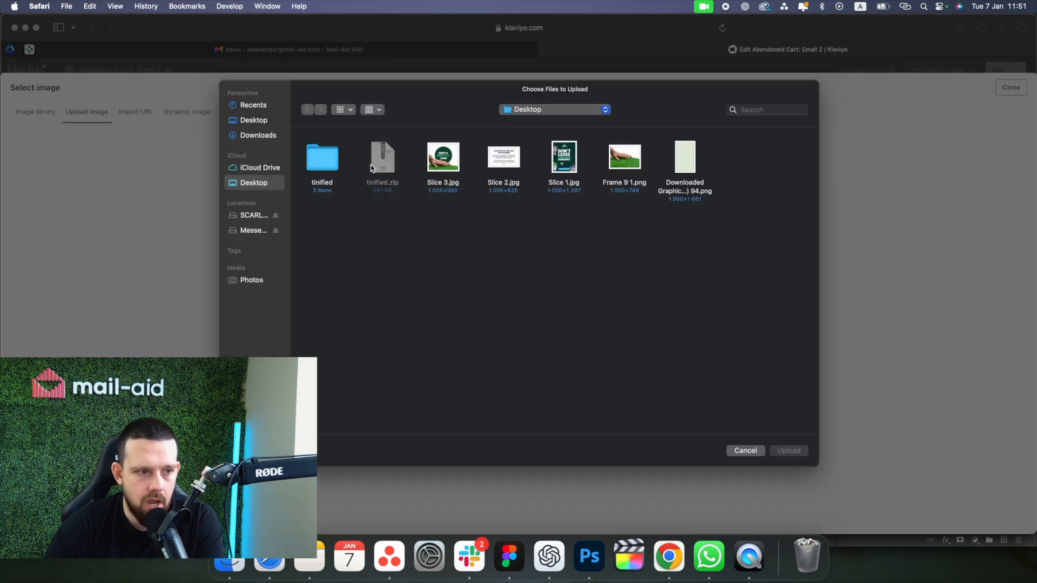
double_click(334, 165)
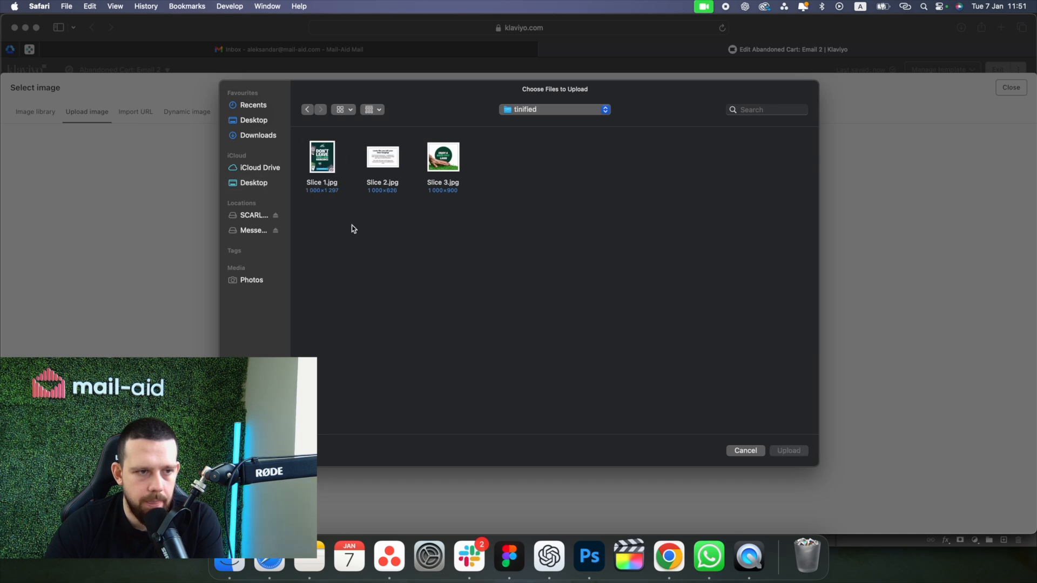
double_click(330, 167)
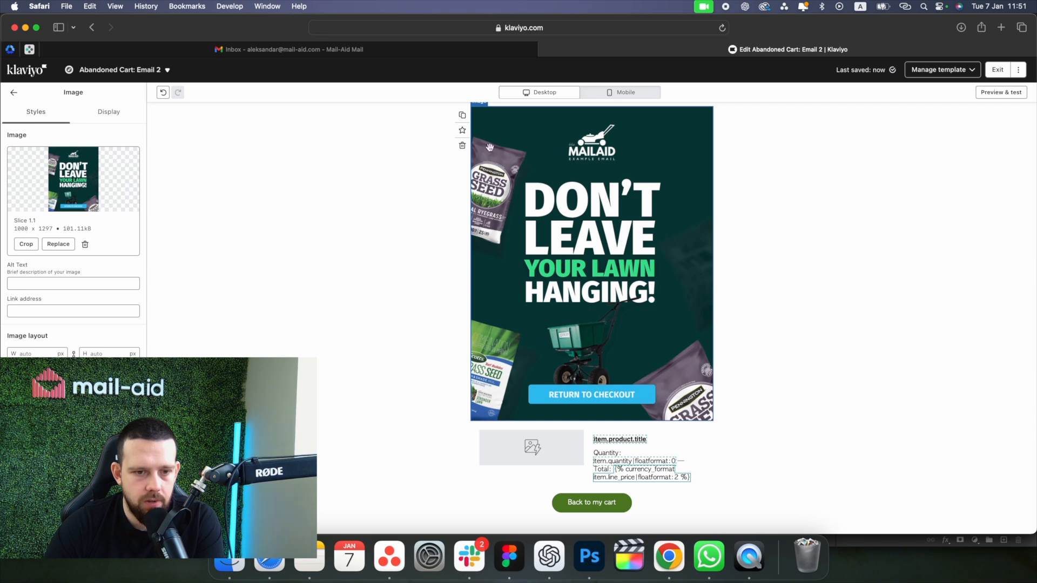
Duplicate the Slice 1 image block and replace the copy's image with Slice 2.jpg from the tinified folder
click(462, 116)
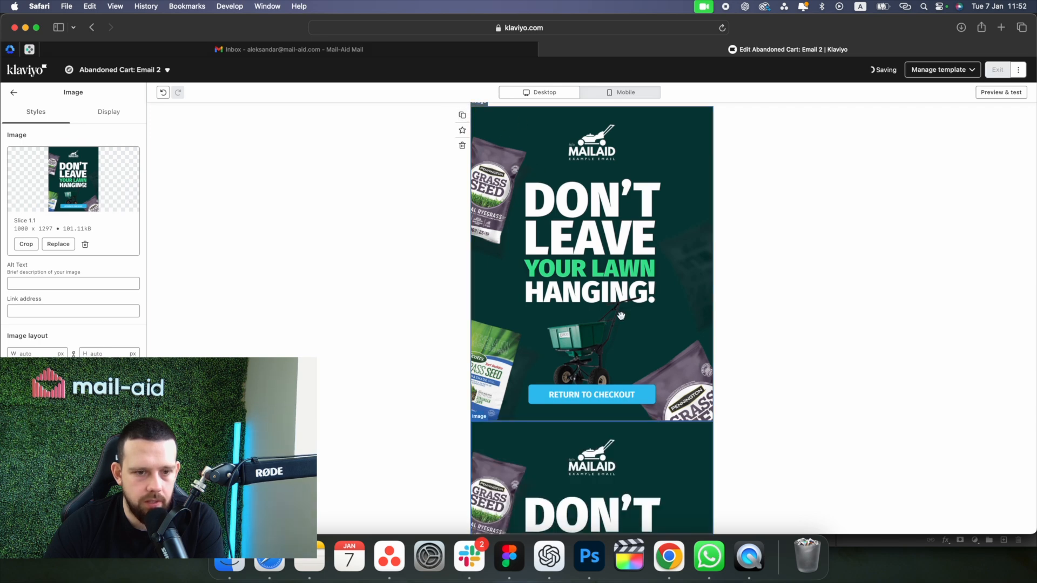
scroll(604, 367, down, 2)
click(58, 244)
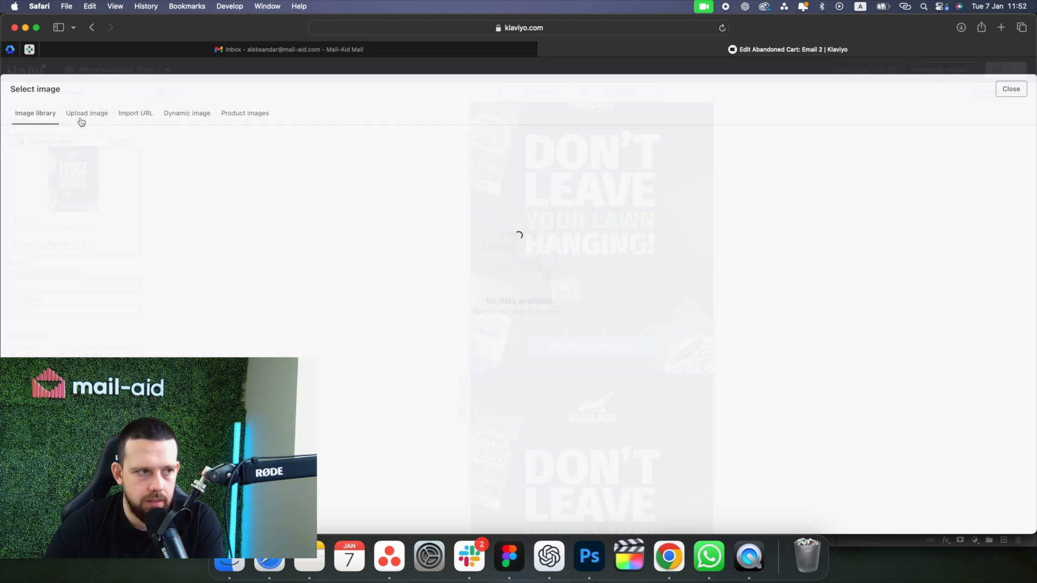
click(87, 112)
click(505, 303)
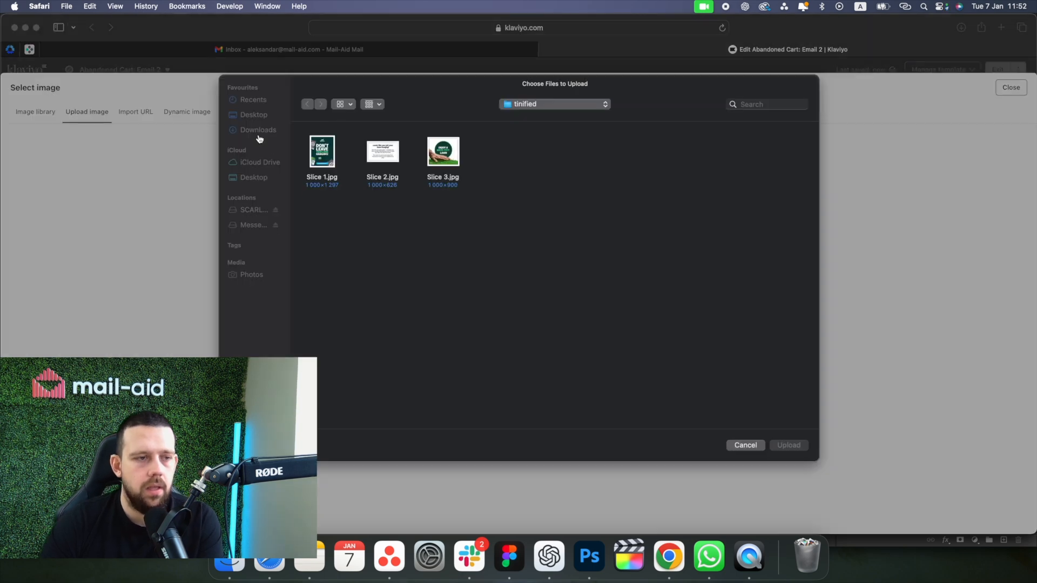
click(379, 152)
double_click(379, 153)
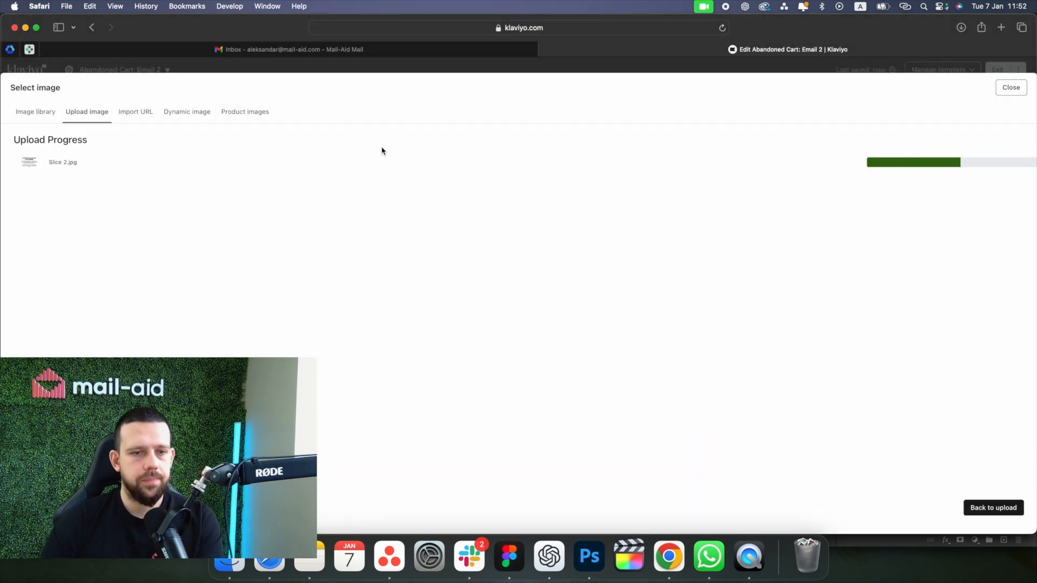
Add an image block below the Back to my cart button and upload Slice 3.jpg into it
scroll(558, 386, down, 5)
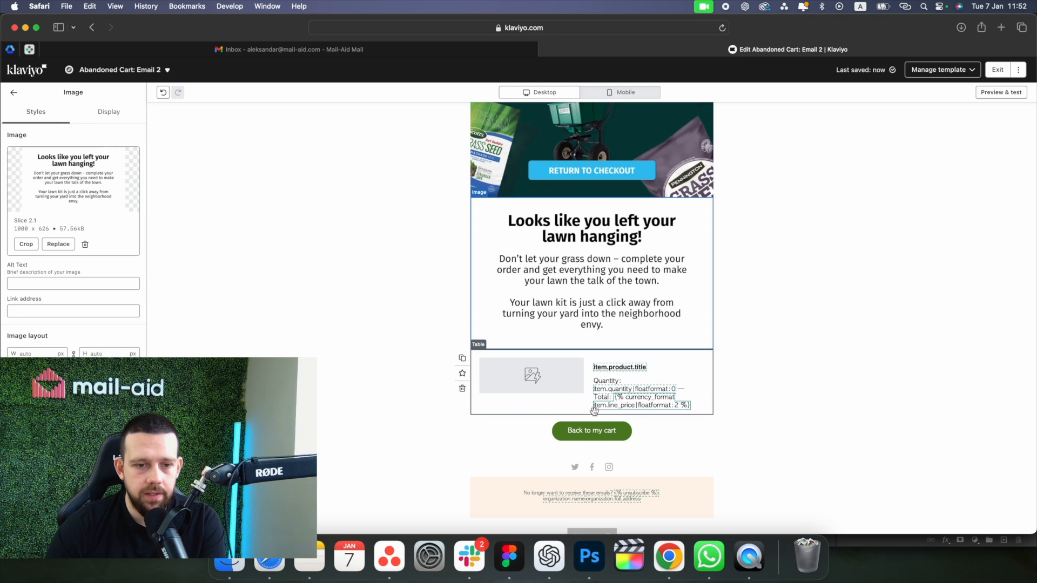
scroll(558, 386, down, 2)
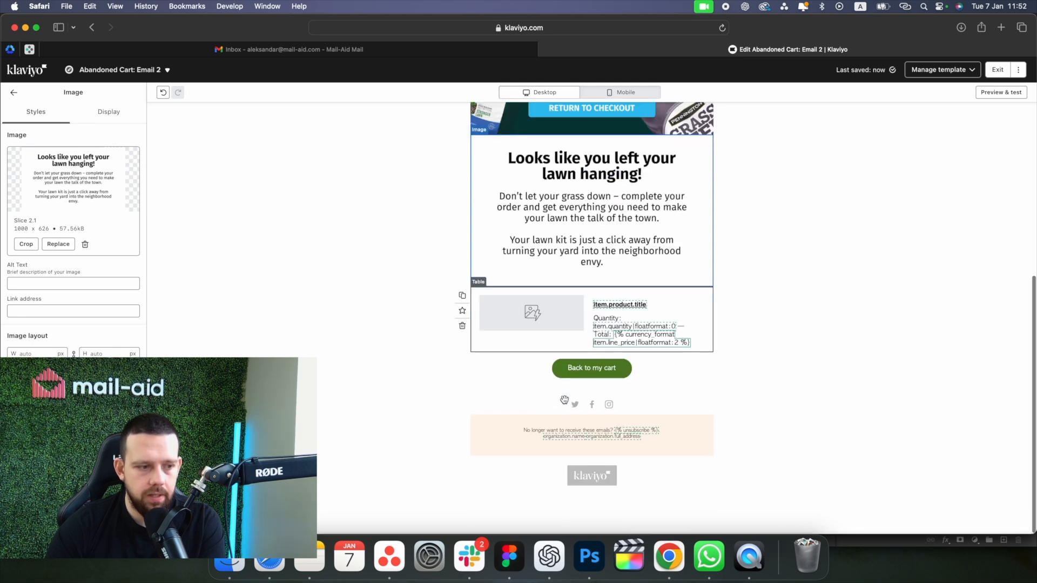
click(13, 93)
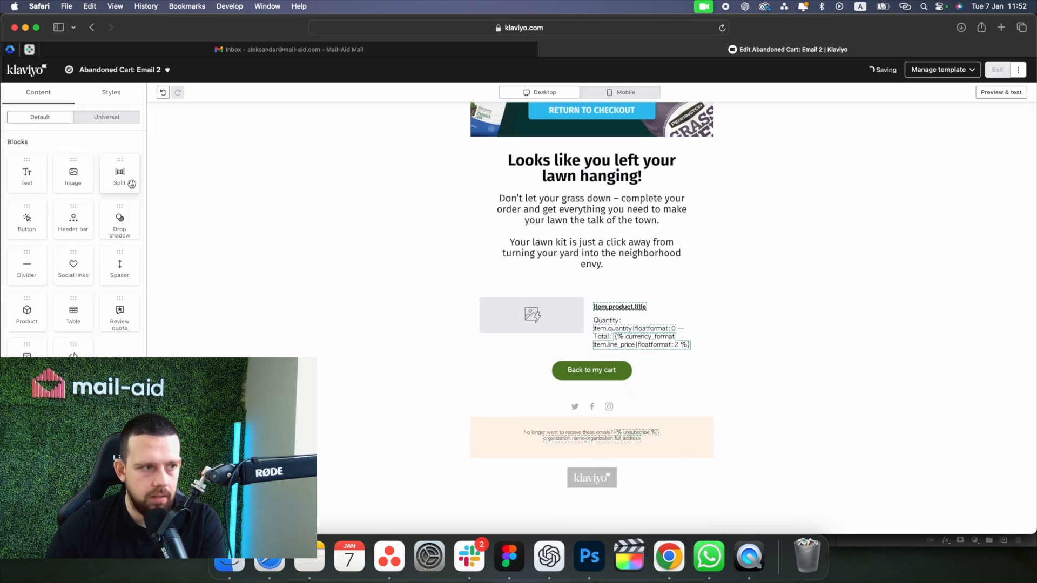
drag(81, 183, 621, 419)
click(106, 232)
click(87, 111)
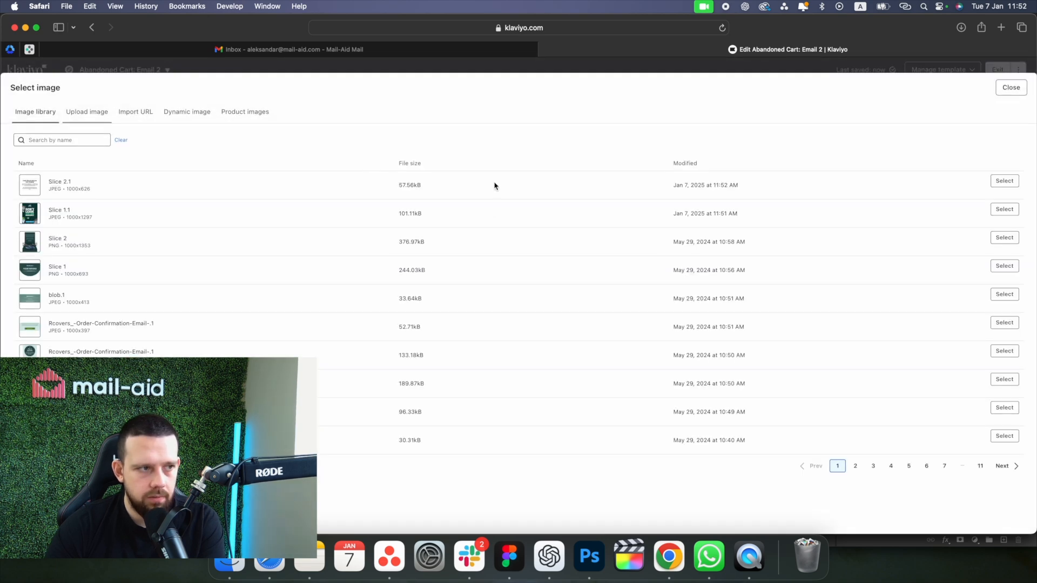
click(549, 301)
double_click(443, 164)
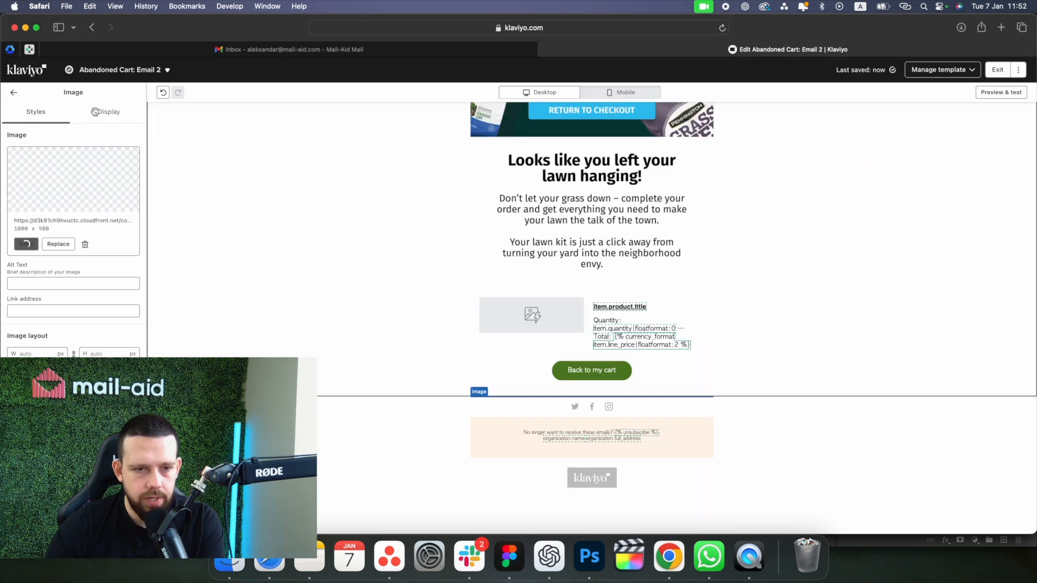
click(15, 96)
scroll(650, 316, up, 5)
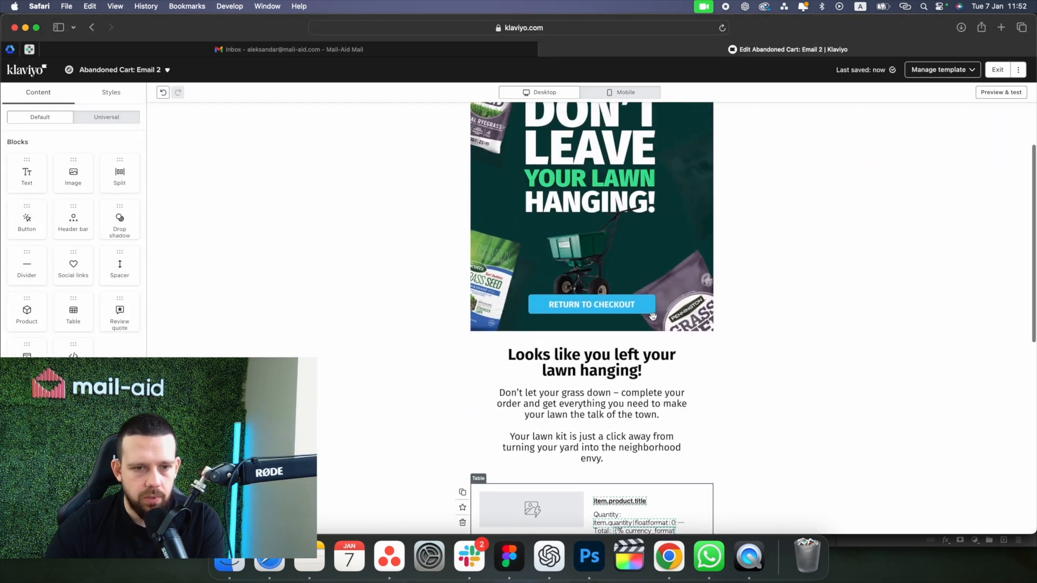
click(736, 222)
scroll(736, 221, down, 4)
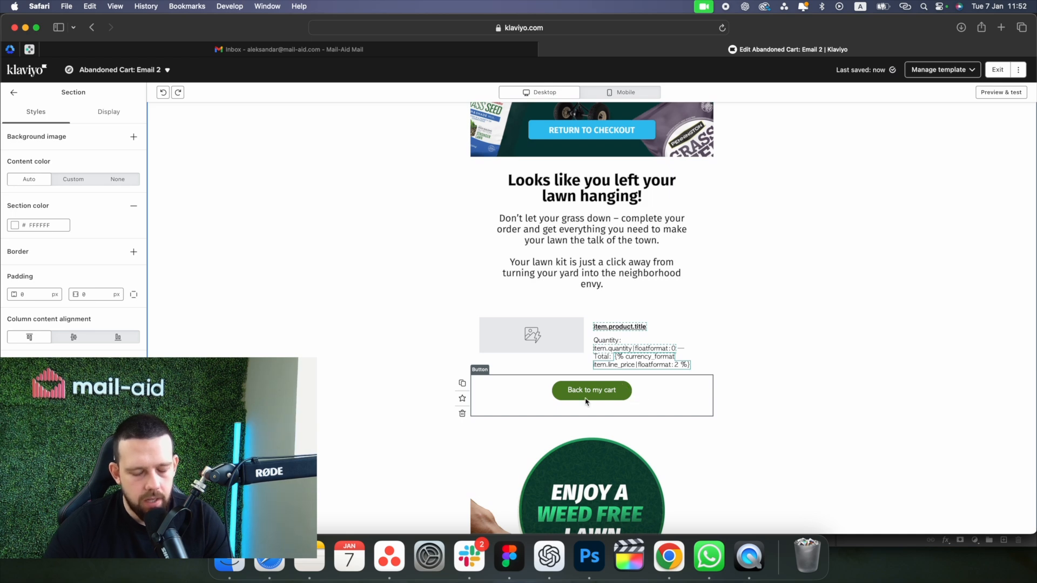
scroll(588, 400, down, 1)
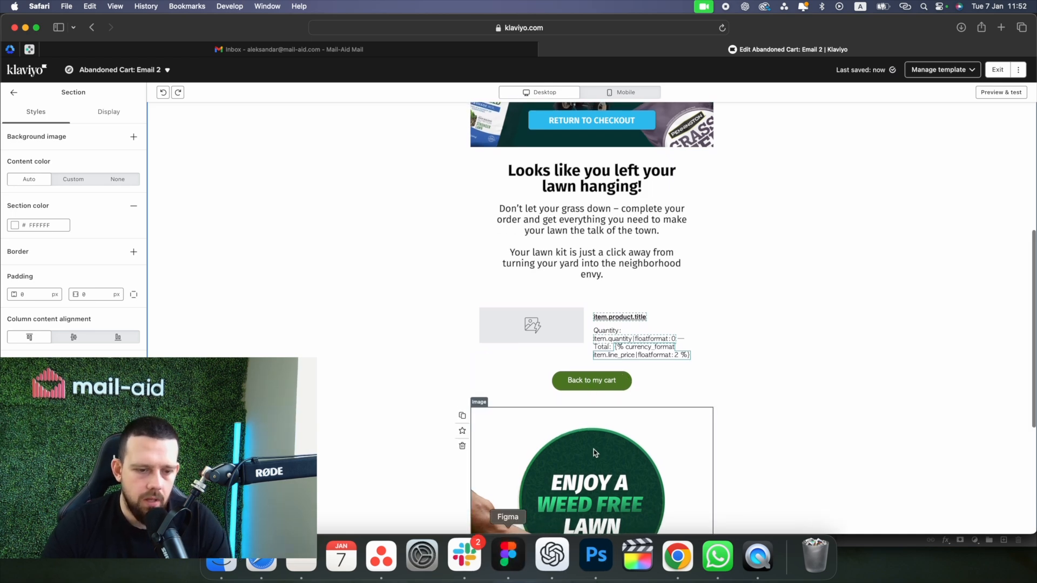
Switch to Figma, delete the slice covering the hero, and copy the RETURN TO CHECKOUT button's fill colour 30C1EF
key(super+Tab)
click(597, 154)
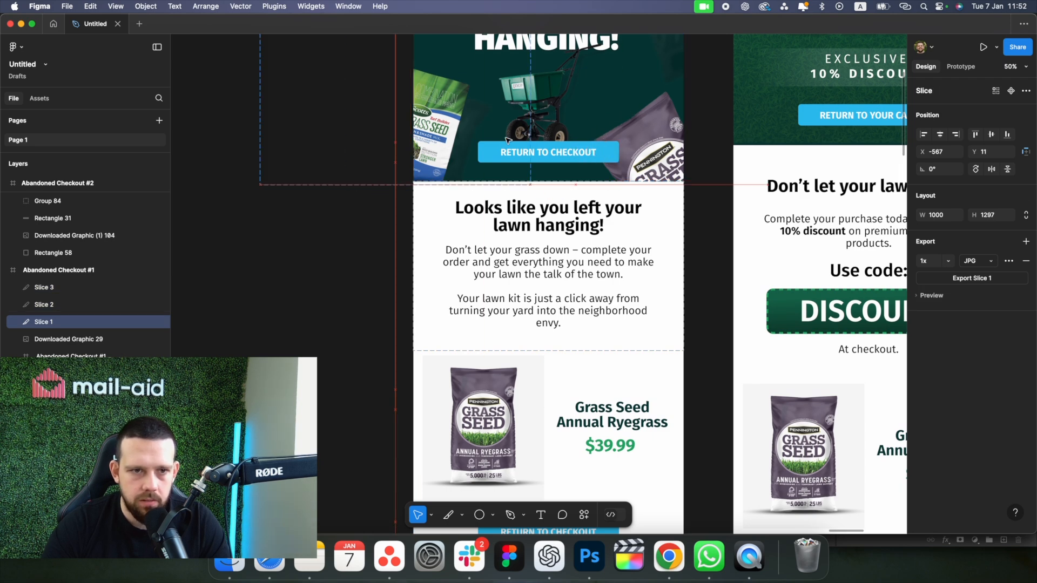
key(BackSpace)
double_click(608, 153)
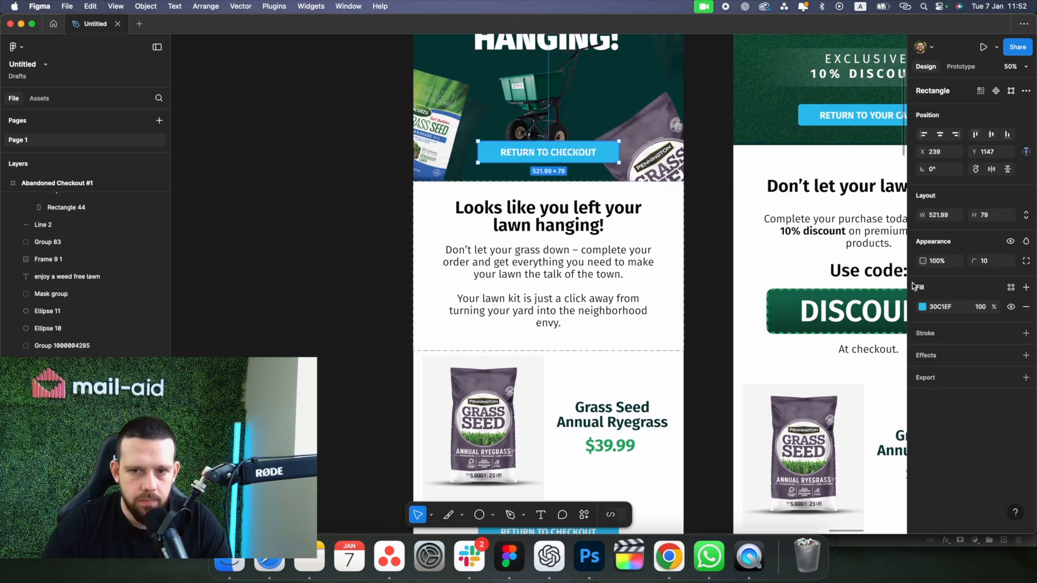
click(960, 309)
key(ctrl+c)
Switch back to Klaviyo and set the Back to my cart button's colour to 30C1EF and its corner radius to 10 px
key(super+Tab)
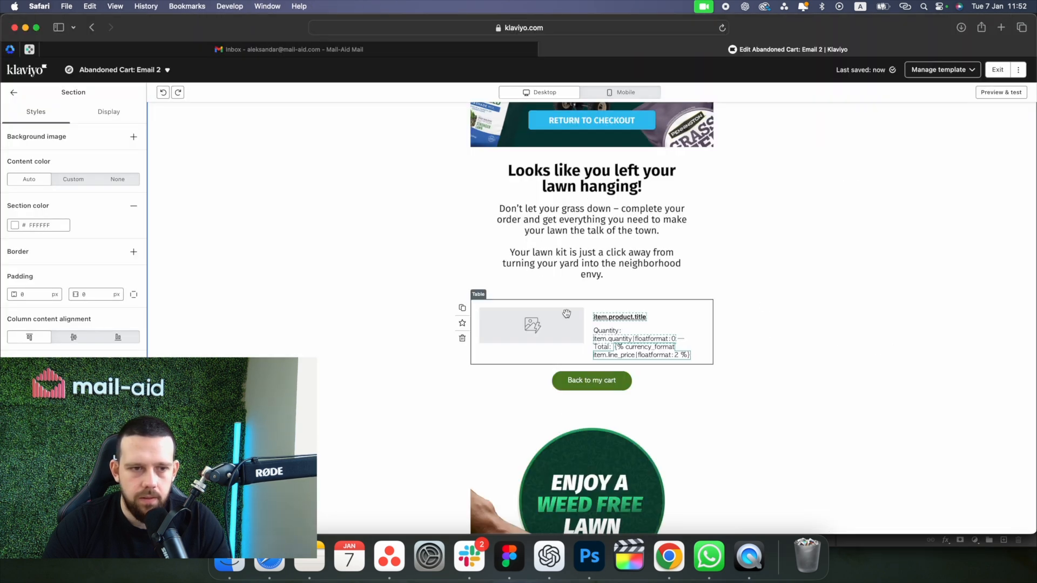
click(573, 380)
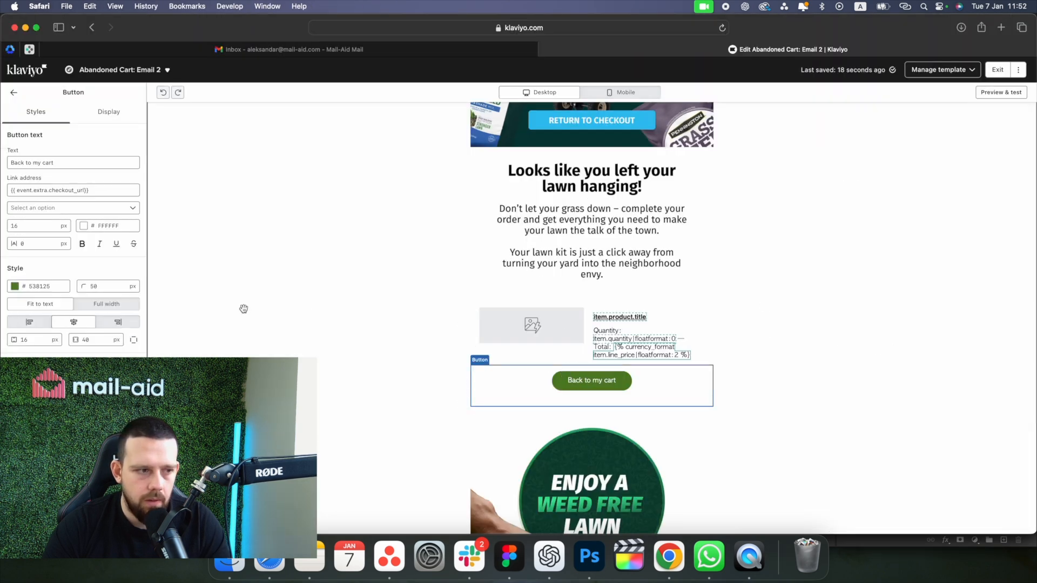
click(59, 287)
key(ctrl+v)
click(109, 288)
key(super+Tab)
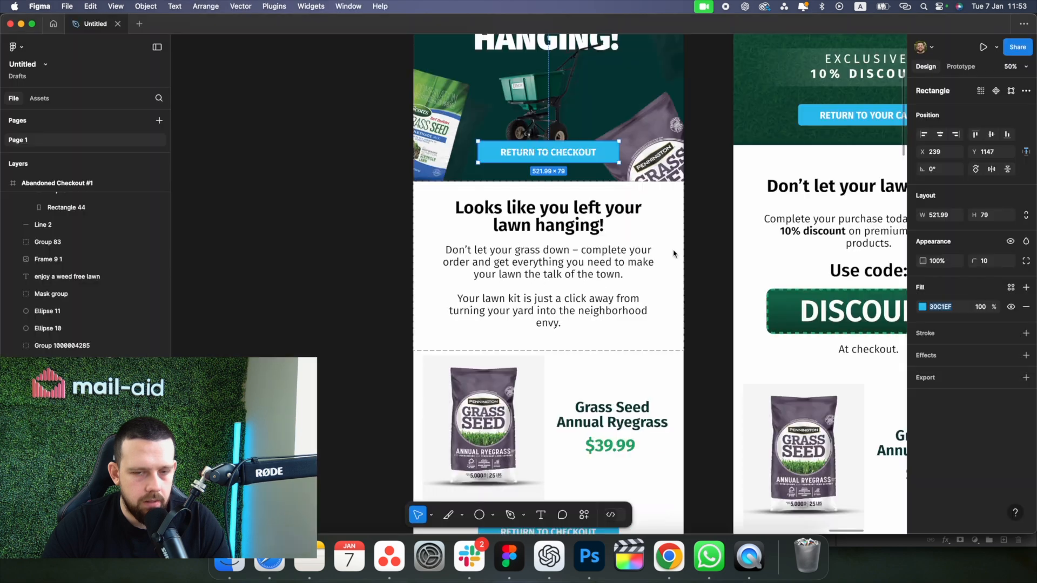
key(super+Tab)
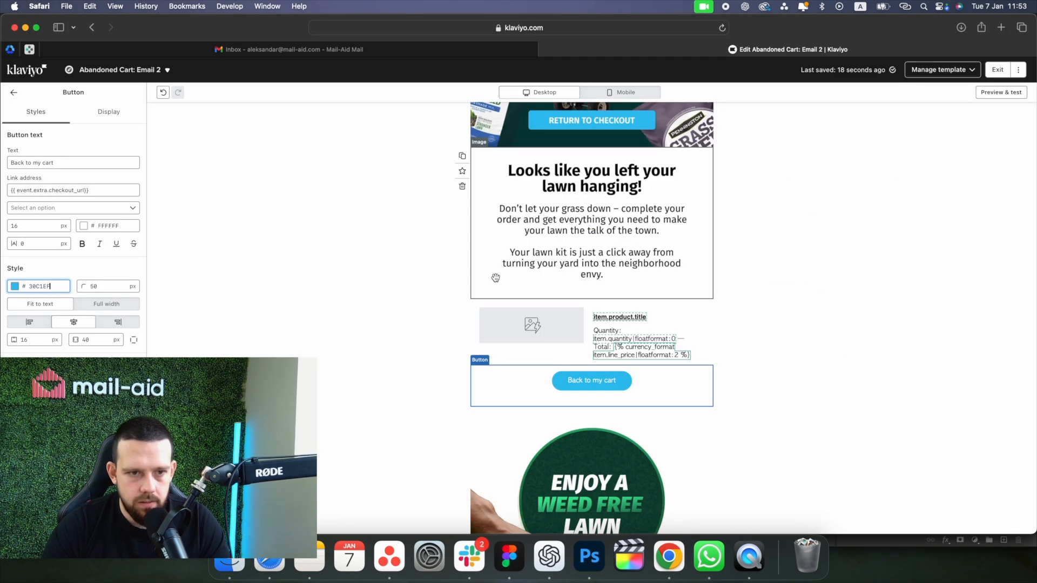
click(112, 288)
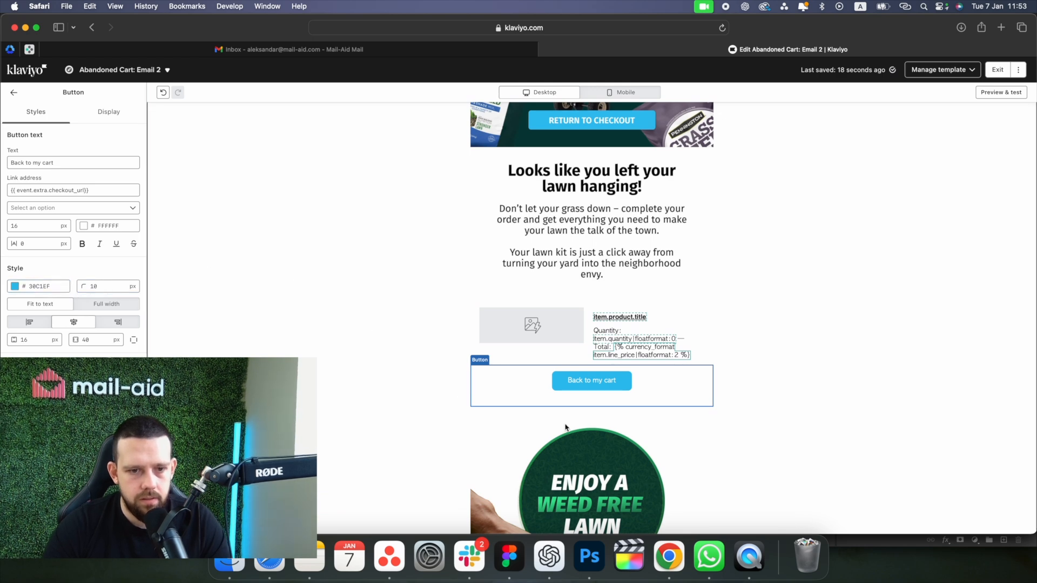
Review the email layout from the hero image down to the footer, including the restyled Back to my cart button
click(592, 393)
click(592, 393)
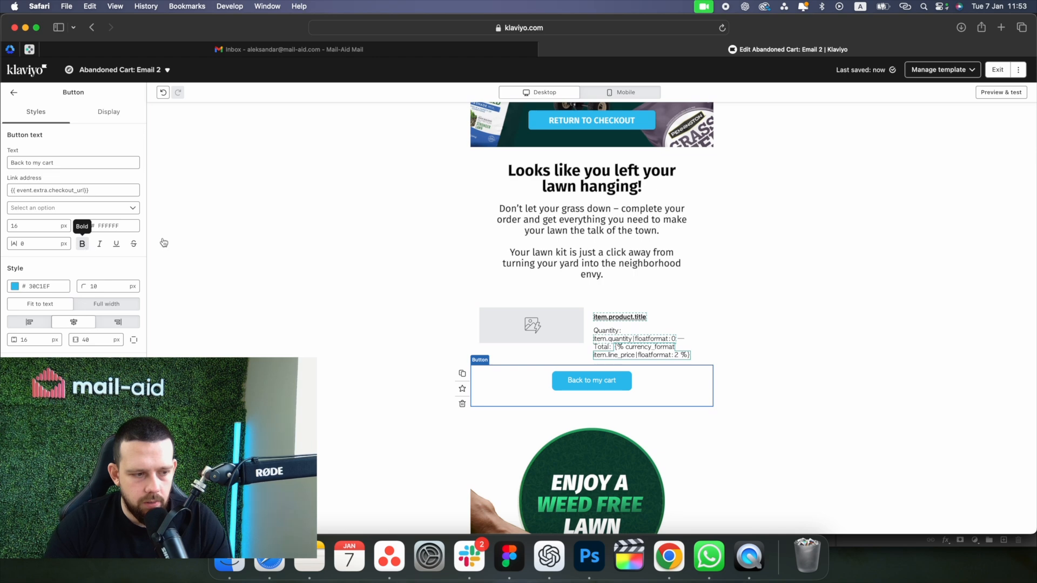
scroll(582, 122, up, 1)
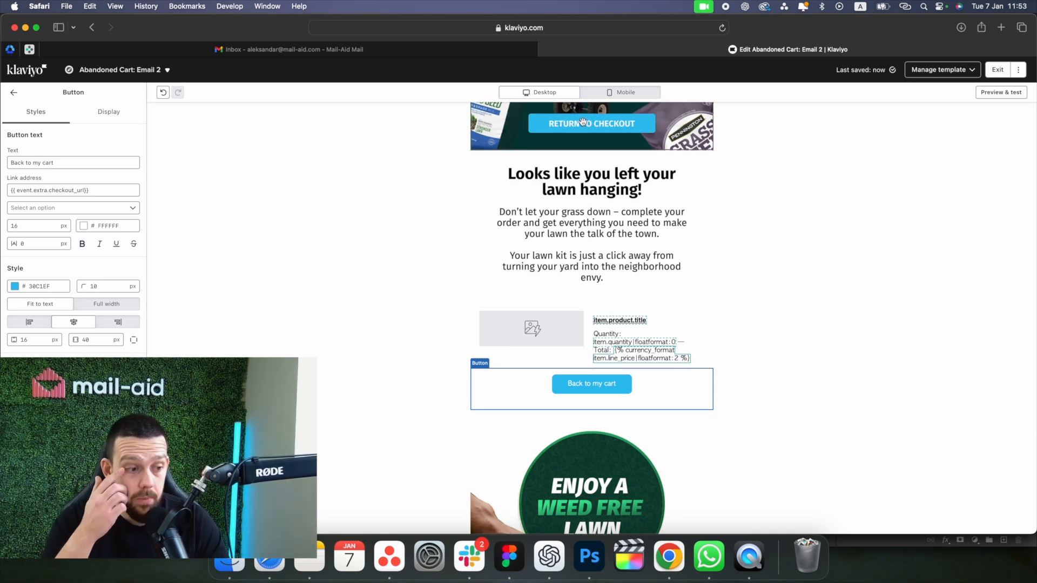
scroll(261, 259, up, 1)
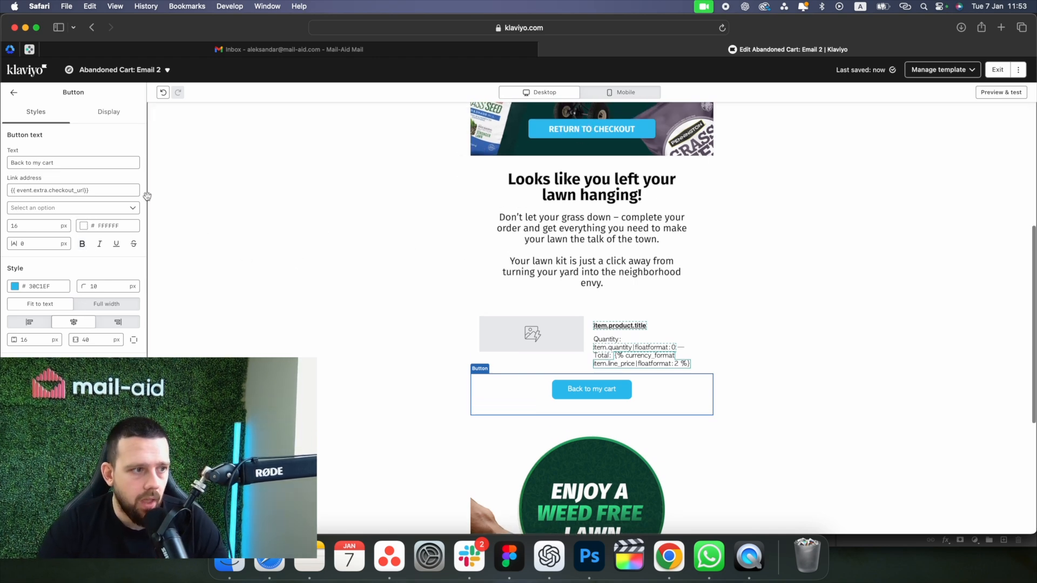
scroll(583, 306, up, 5)
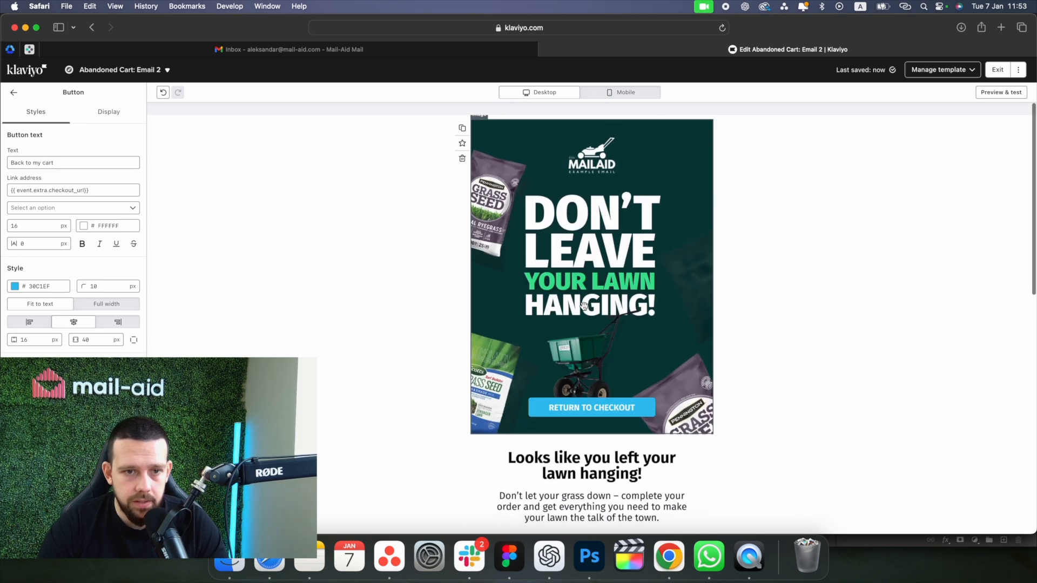
scroll(583, 306, down, 10)
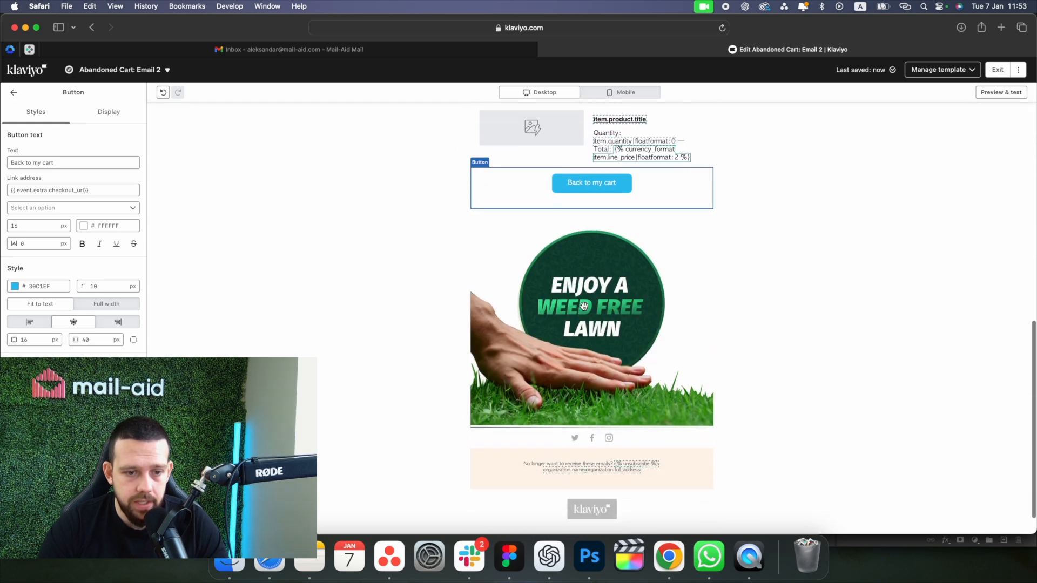
scroll(545, 453, up, 2)
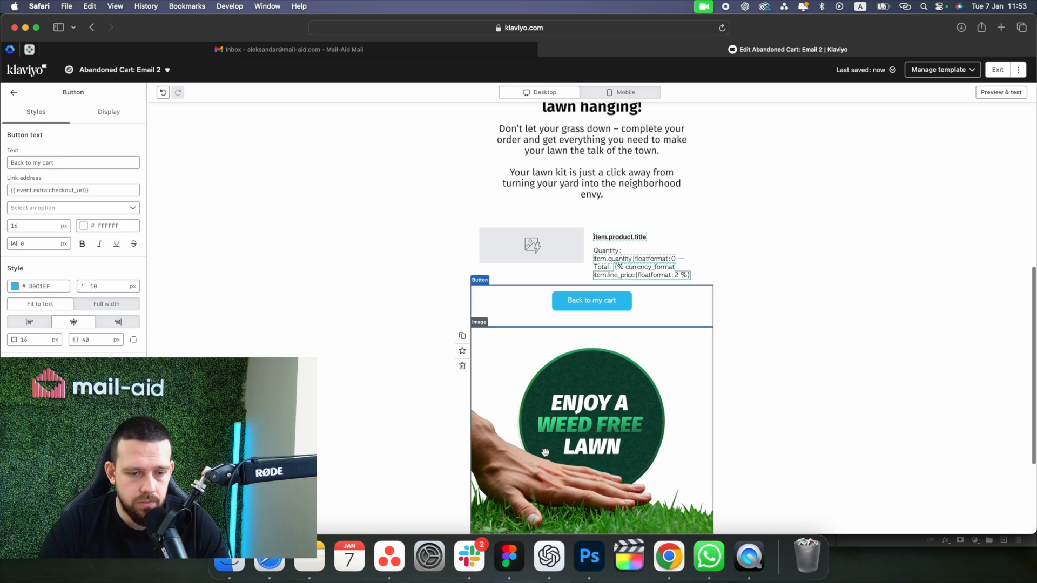
scroll(516, 426, up, 3)
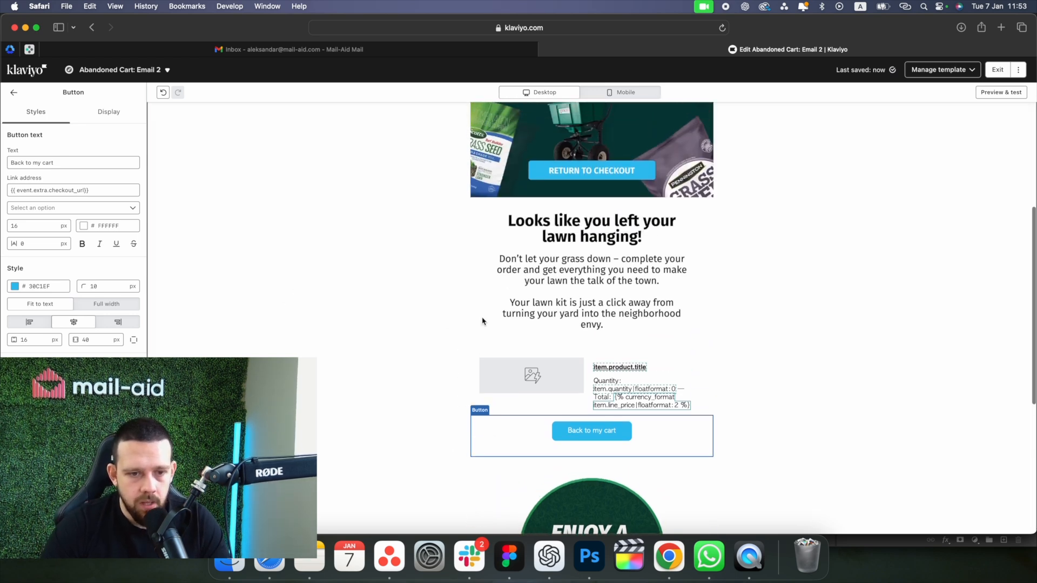
Set the hero image's alt text to "dont leave your lawn hanging"
click(482, 321)
scroll(400, 322, up, 5)
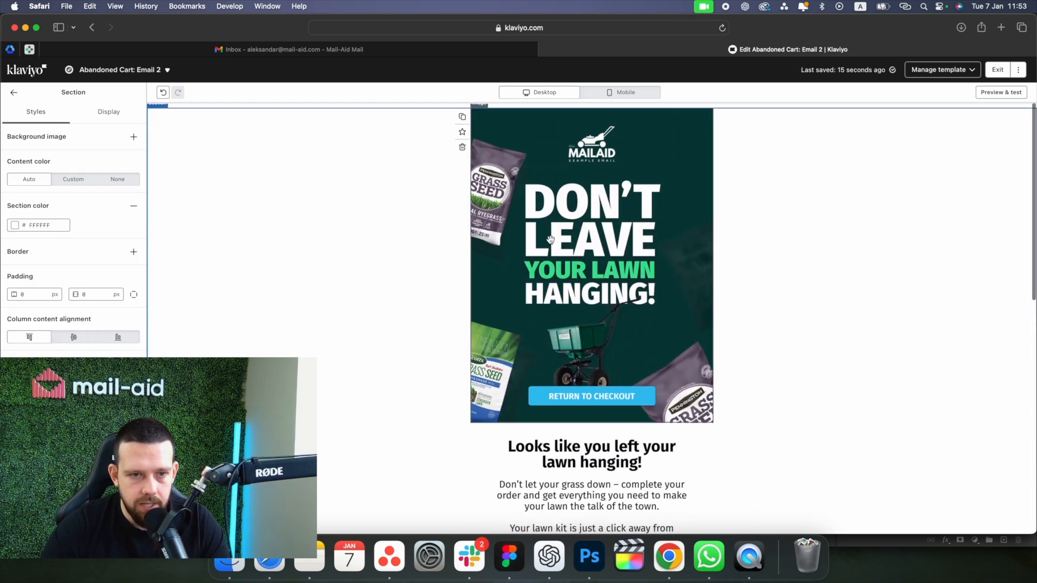
click(588, 218)
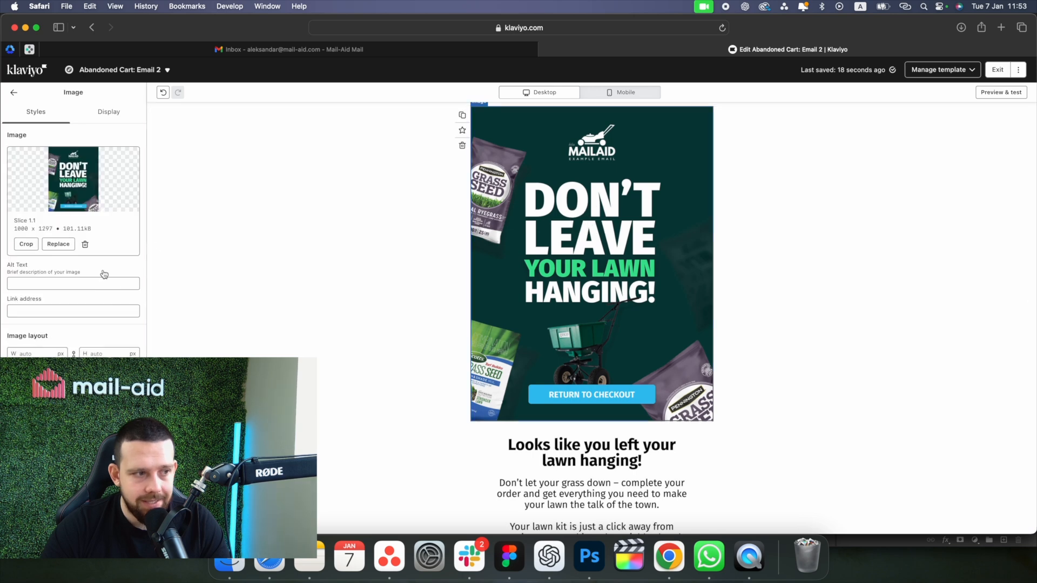
click(76, 288)
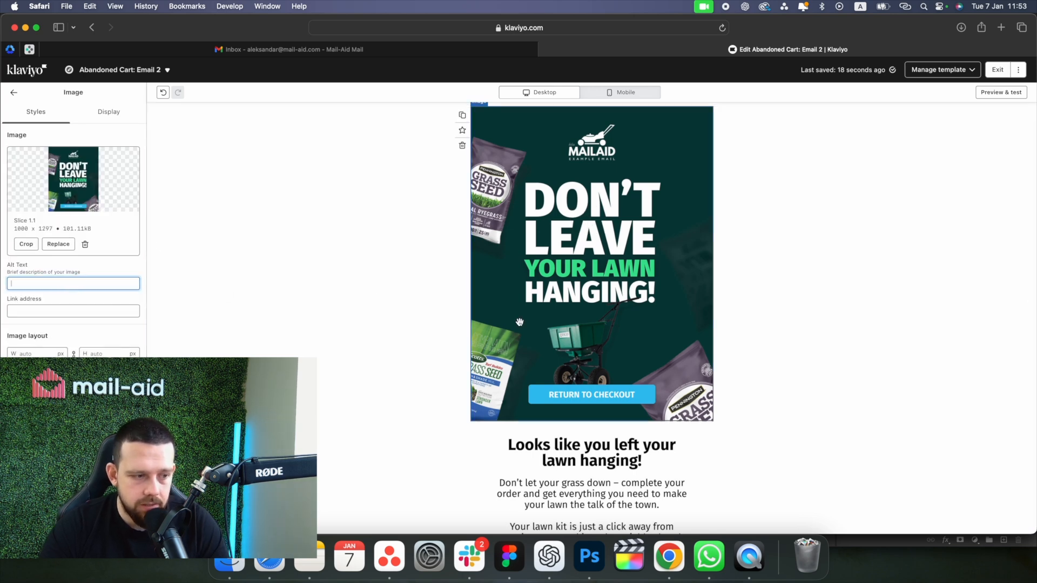
text(dont leave y)
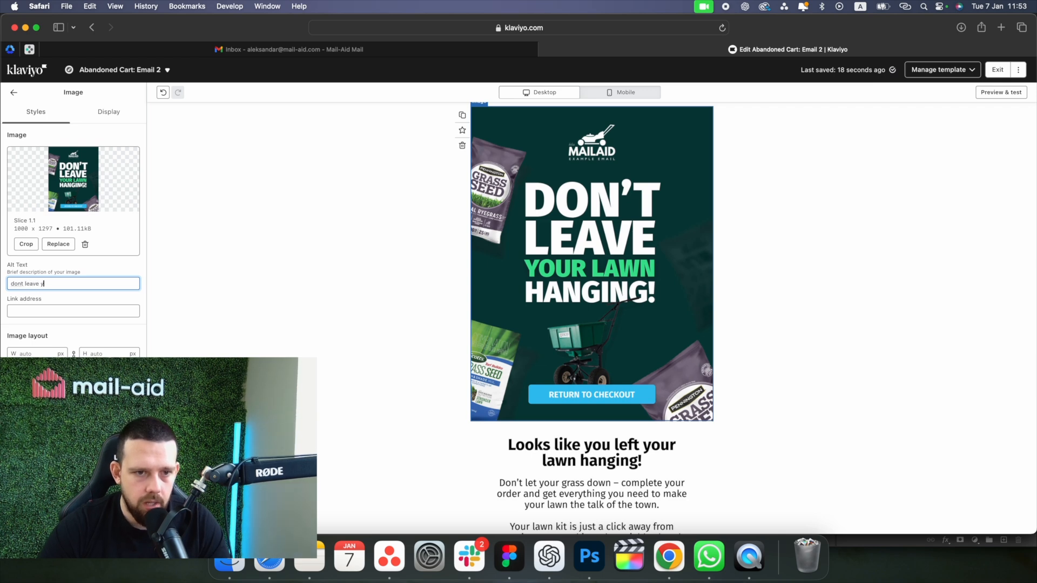
text(our lawn hangin)
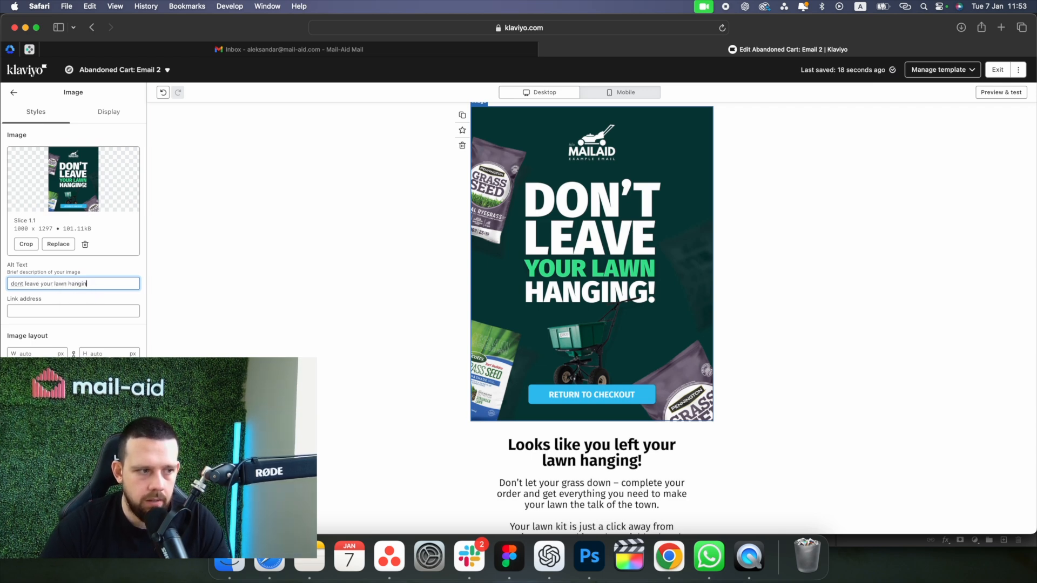
text(g)
Copy the link {{ event.extra.checkout_url}} from the Back to my cart button and apply it as the hero image's link address
click(93, 311)
scroll(462, 299, down, 3)
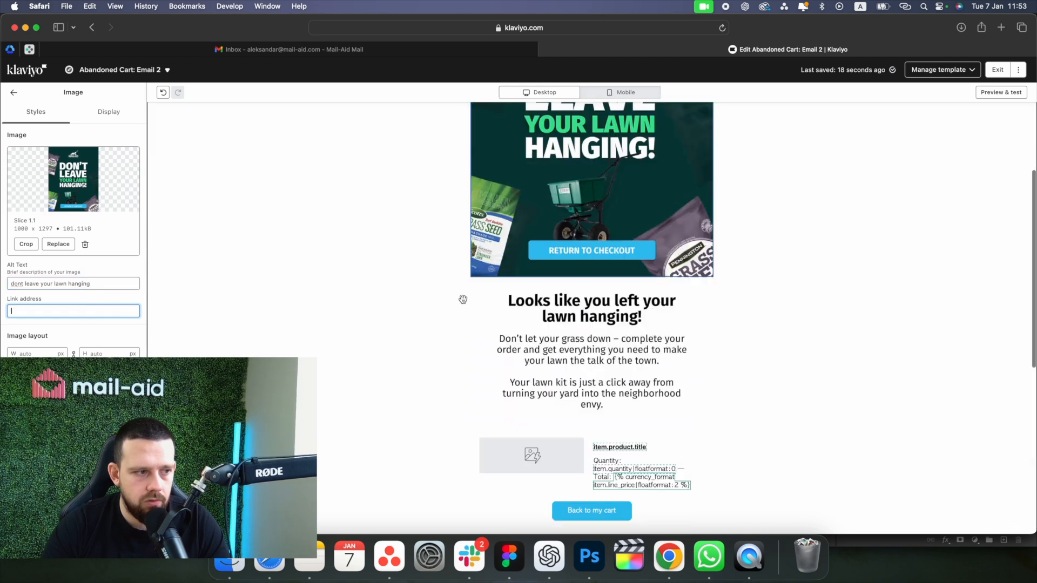
scroll(462, 300, down, 2)
click(607, 446)
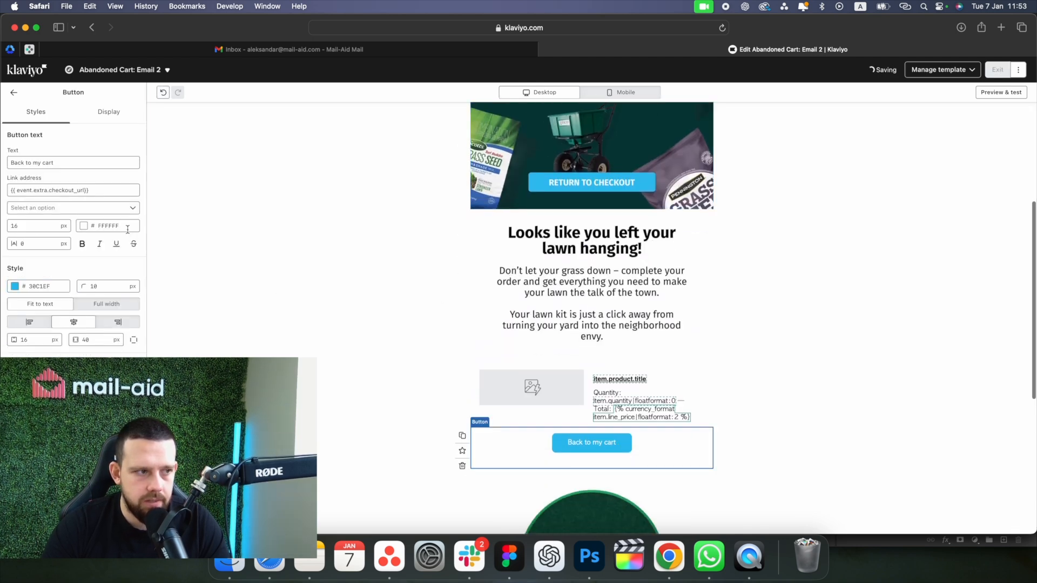
click(113, 190)
triple_click(117, 191)
key(super+c)
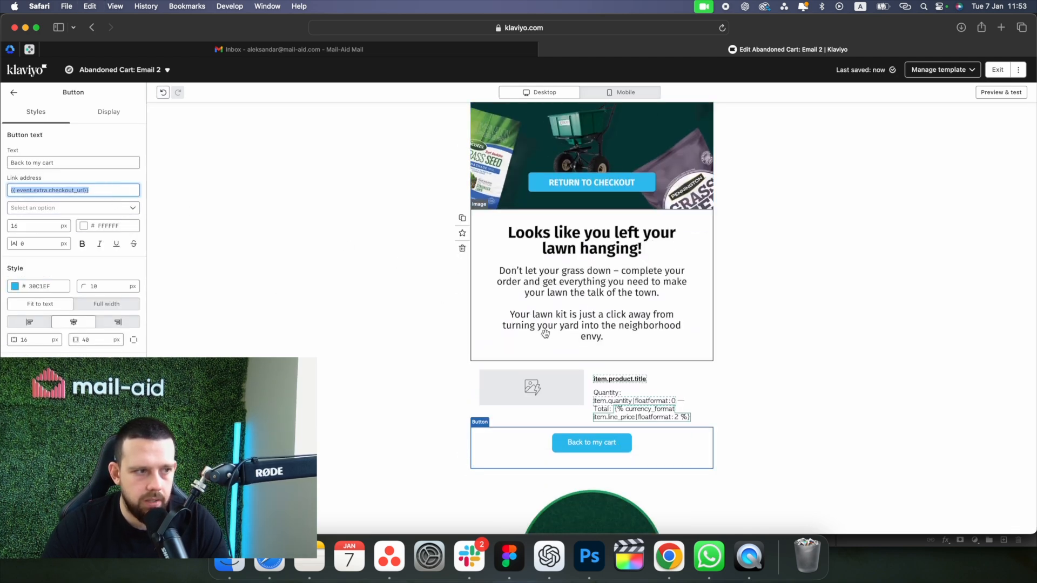
scroll(682, 349, up, 5)
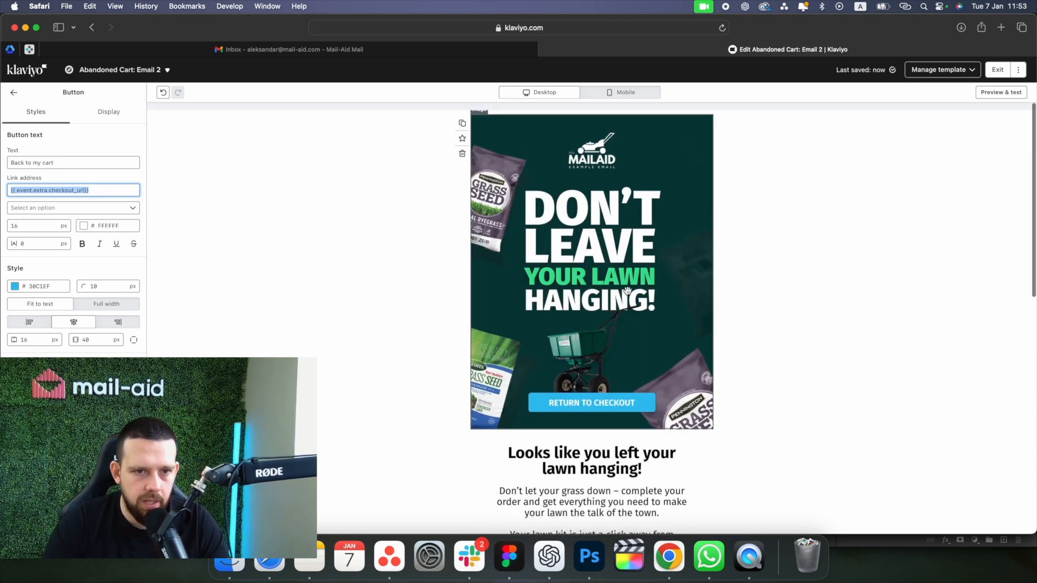
click(636, 297)
click(77, 309)
key(super+v)
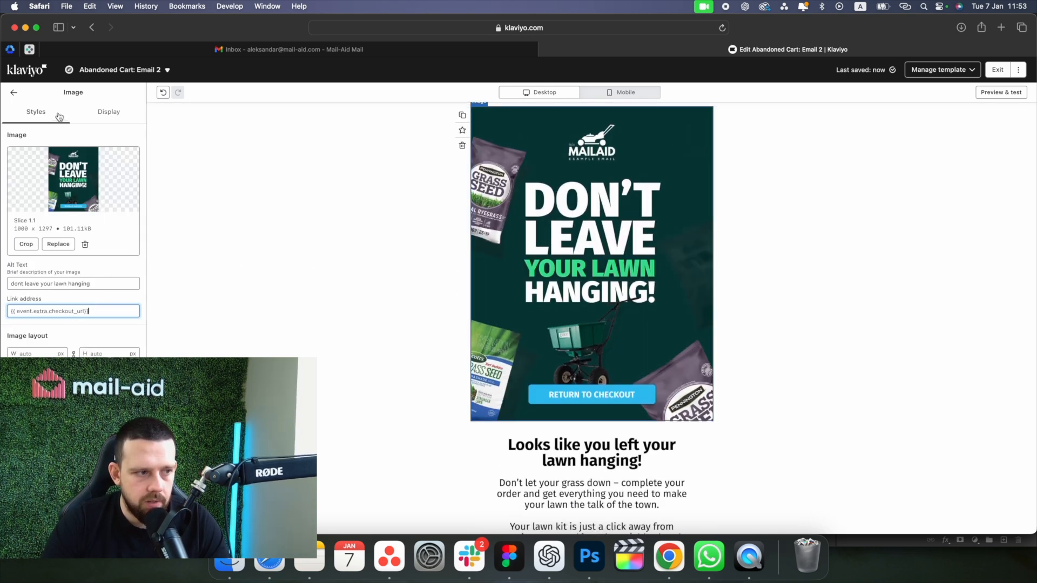
click(11, 92)
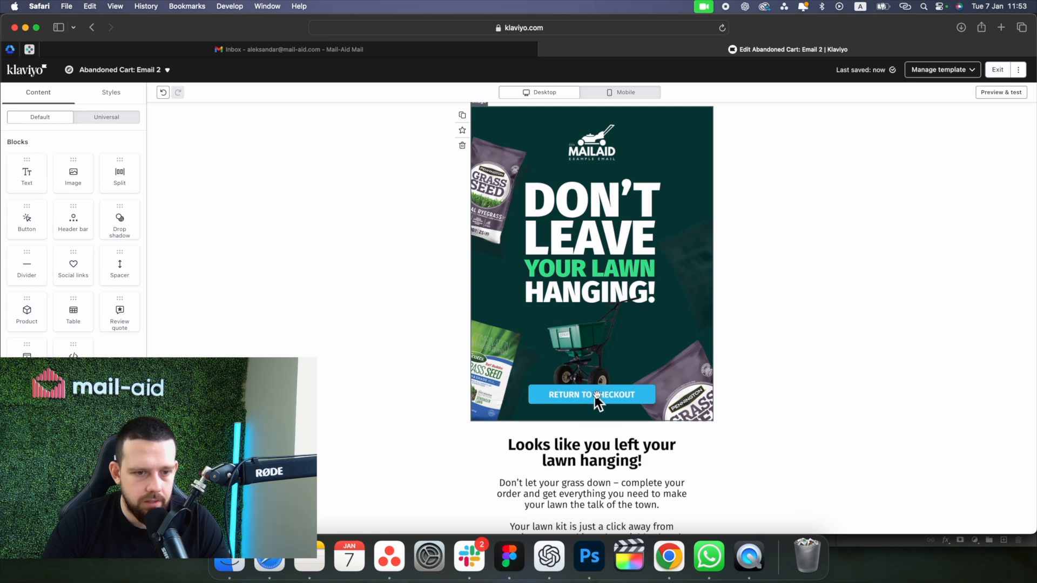
Give the Slice 2 text image the link {{ event.extra.checkout_url}} and the alt text "looks like you left your lawn hanging"
scroll(599, 410, down, 5)
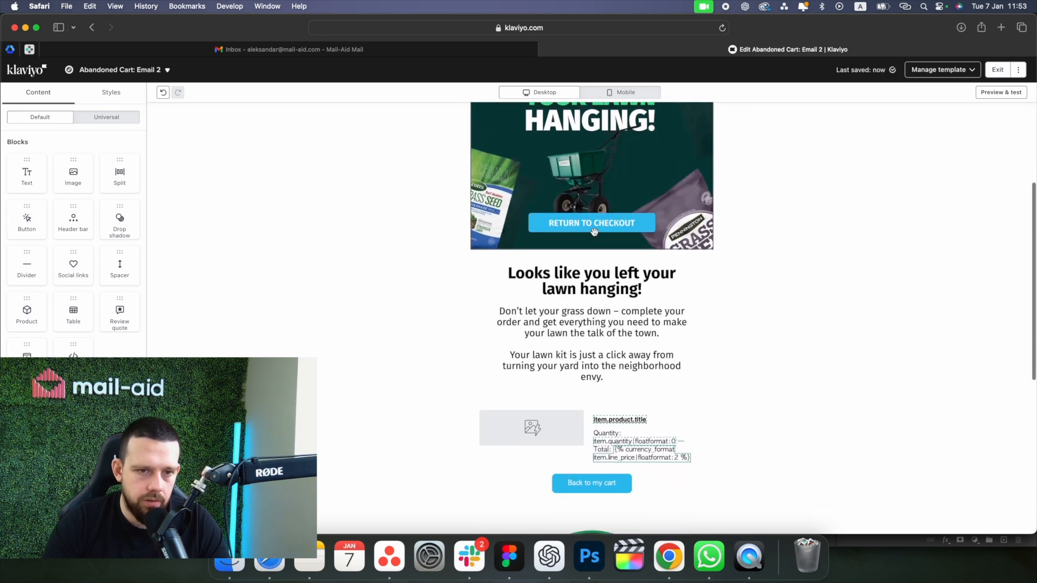
scroll(616, 373, up, 2)
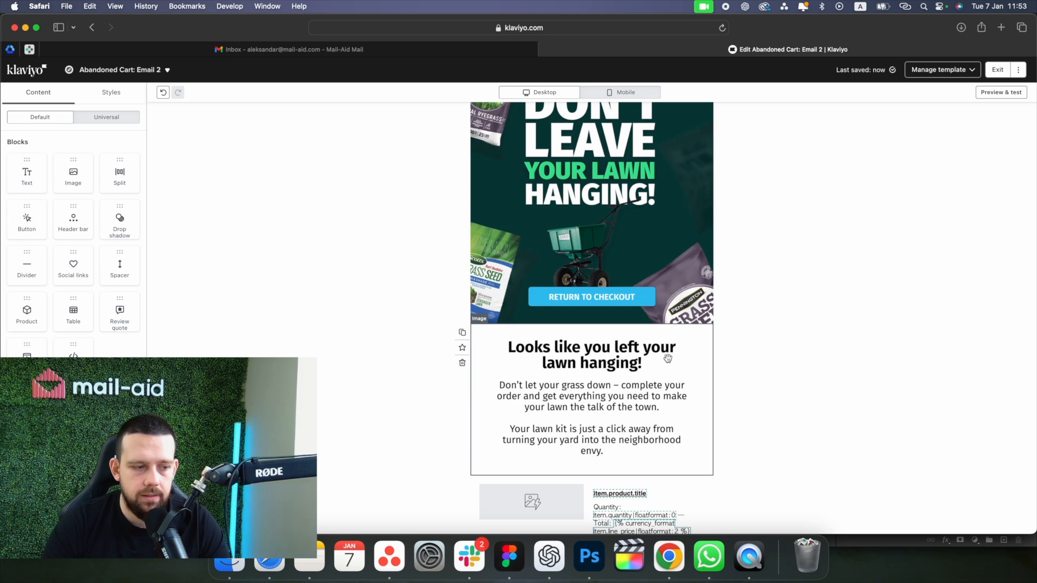
click(667, 359)
scroll(668, 358, down, 3)
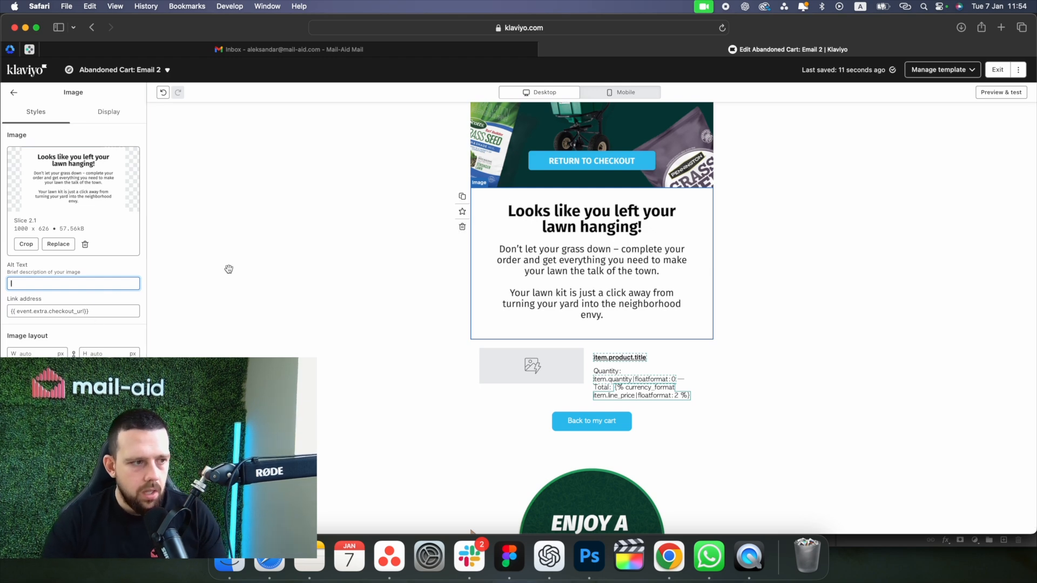
text(looks like)
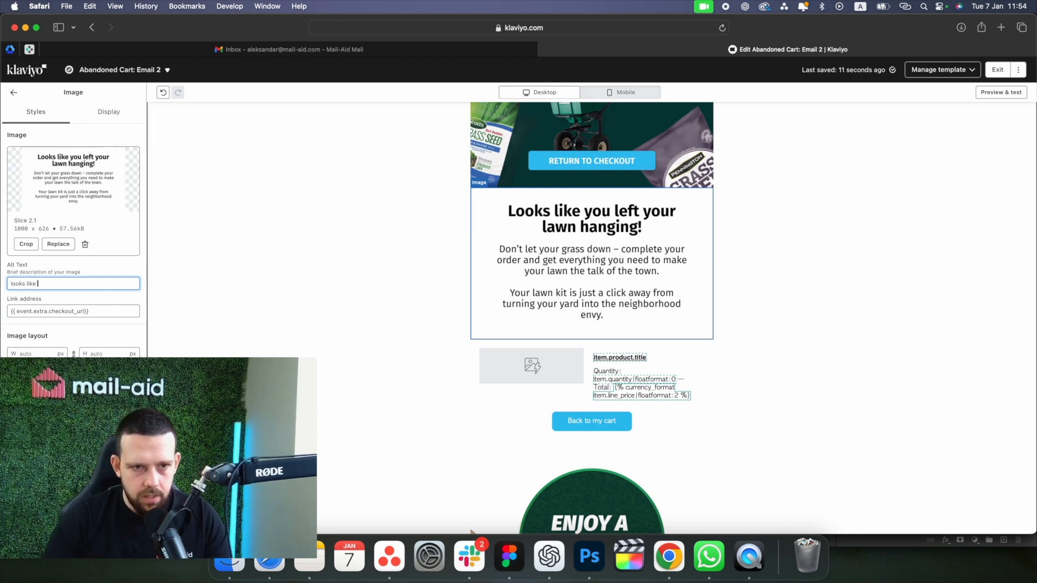
text( you left your lanw)
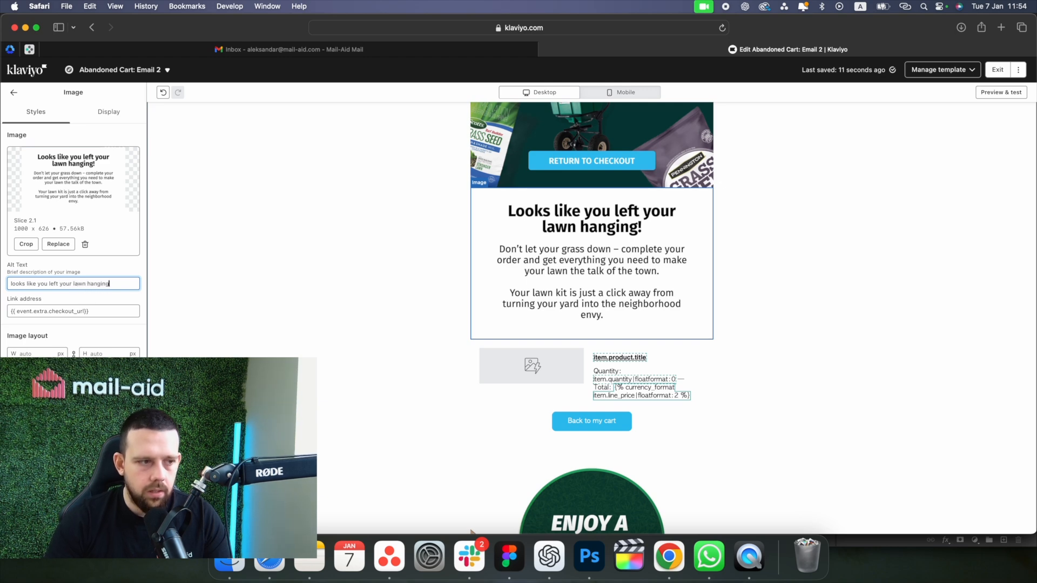
text( hanging)
click(13, 93)
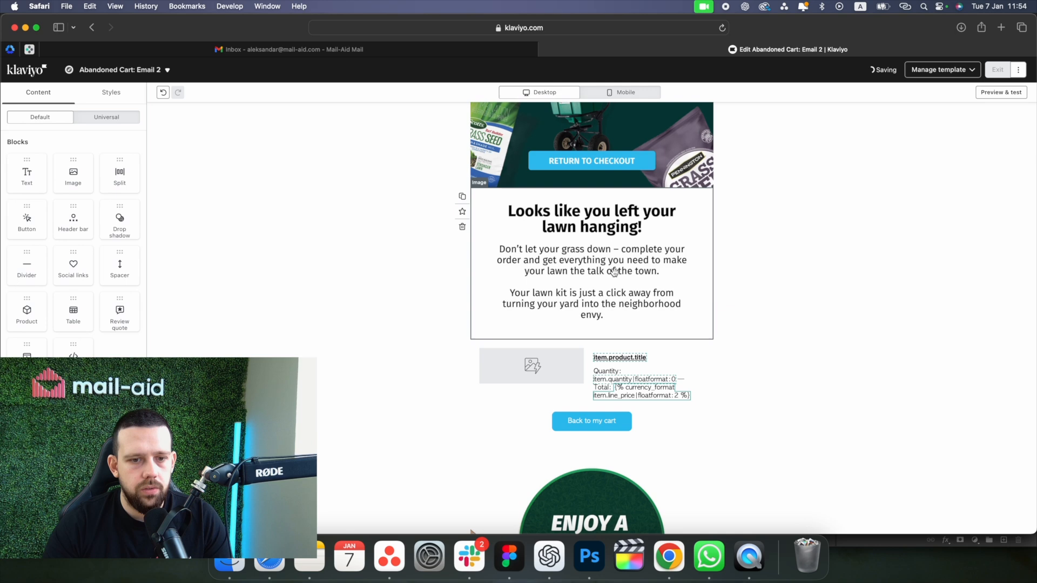
Give the Slice 3 image the alt text "enjoy a weed free lawn" and the link address {{ event.extra.checkout_url}}
scroll(614, 272, down, 5)
click(605, 281)
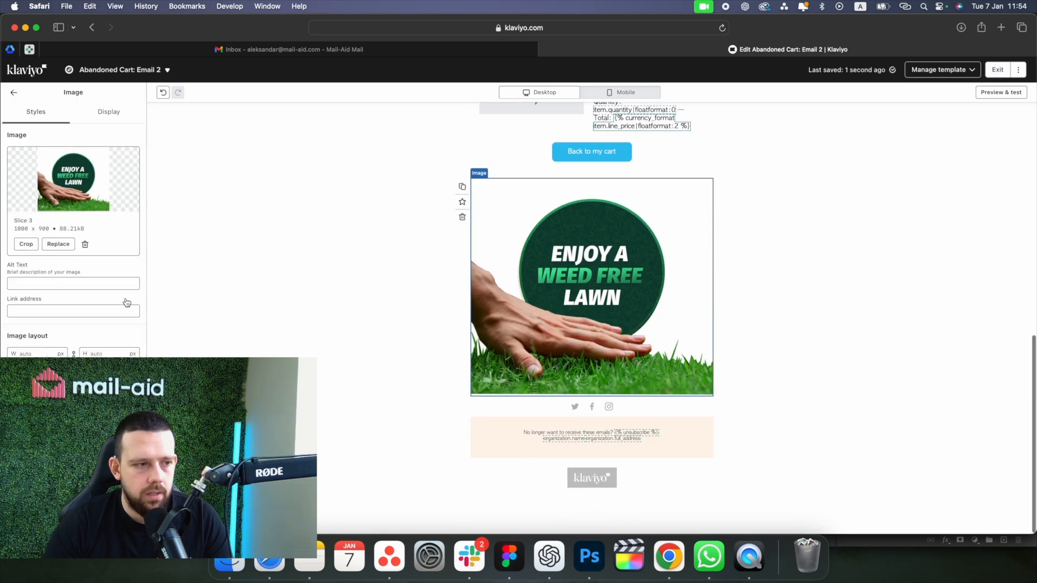
click(121, 283)
text(enjoy a weed free lawn)
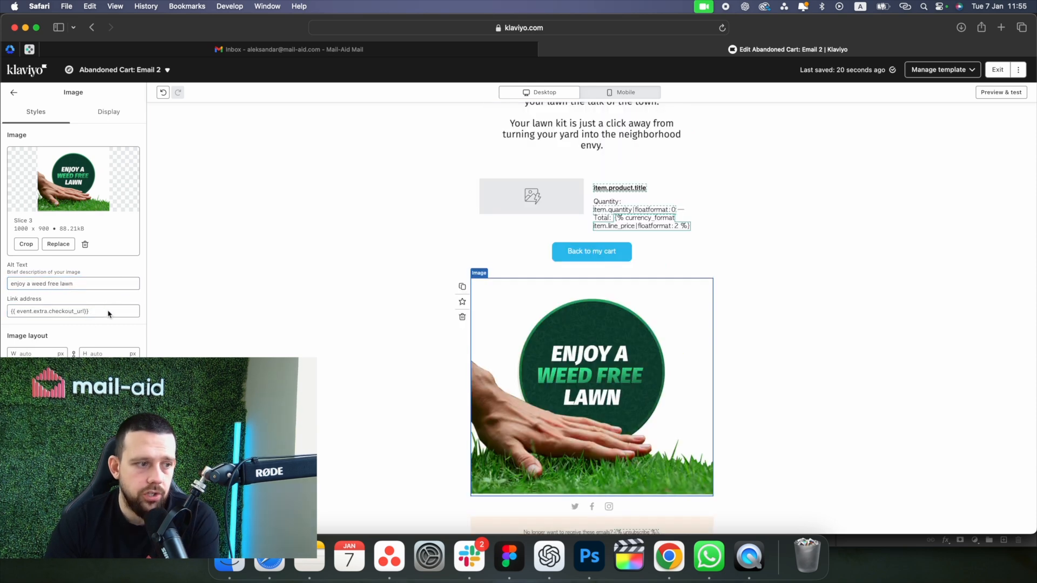
click(104, 310)
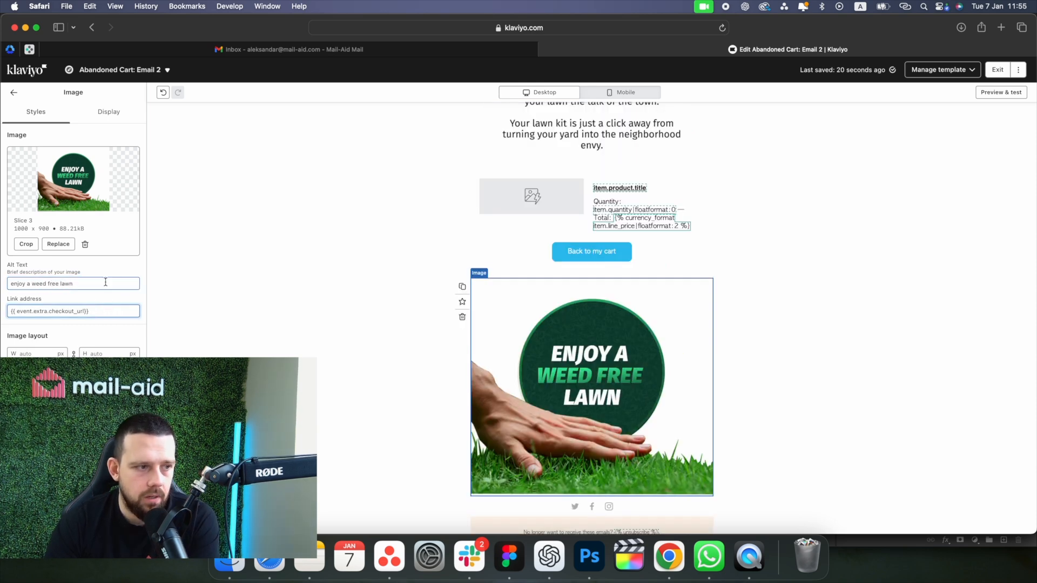
scroll(595, 370, up, 2)
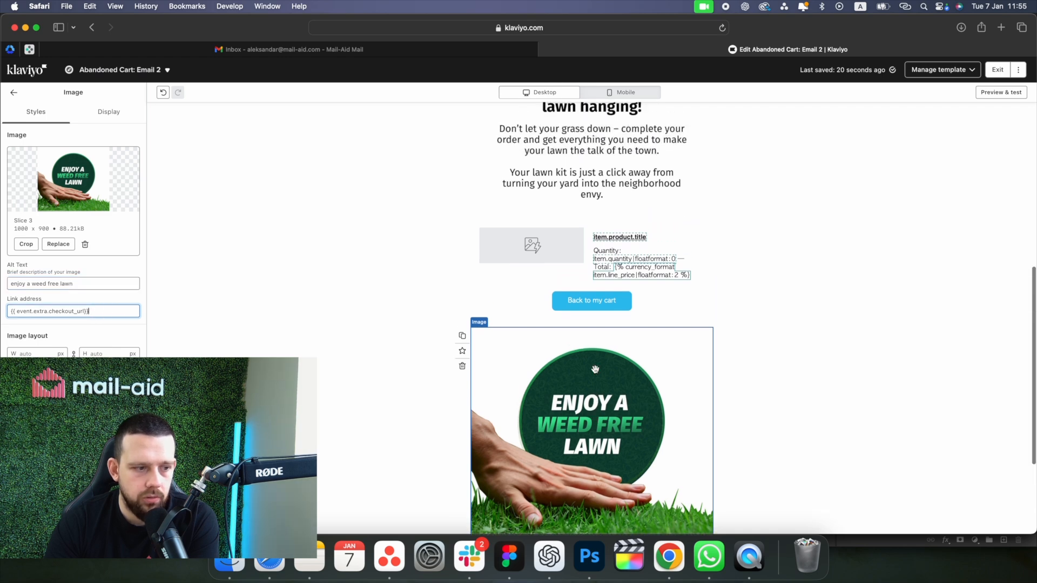
Review the finished email layout from the hero image down to the product table and cart button
scroll(595, 370, up, 2)
click(782, 325)
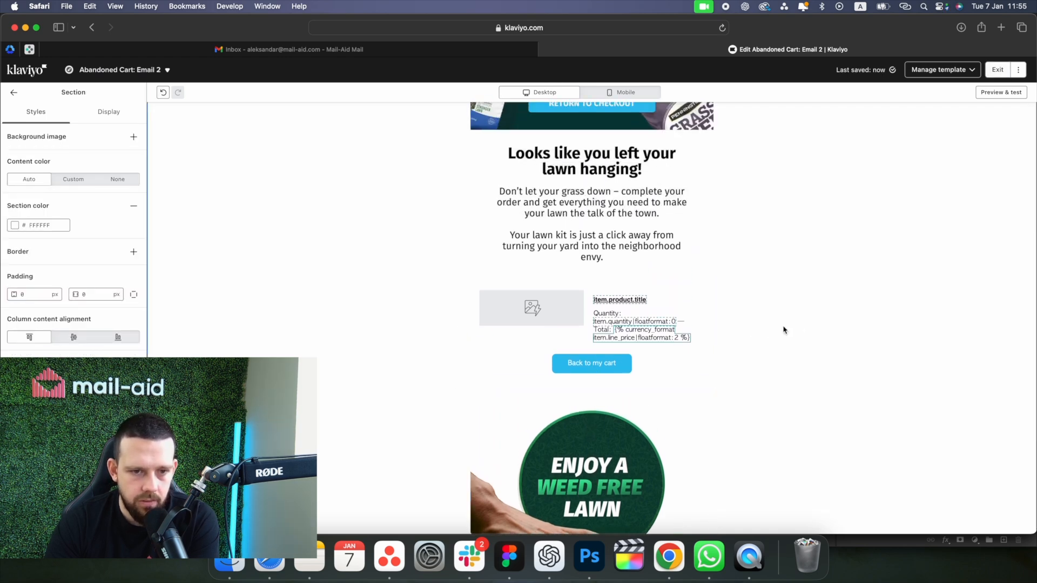
scroll(784, 329, up, 10)
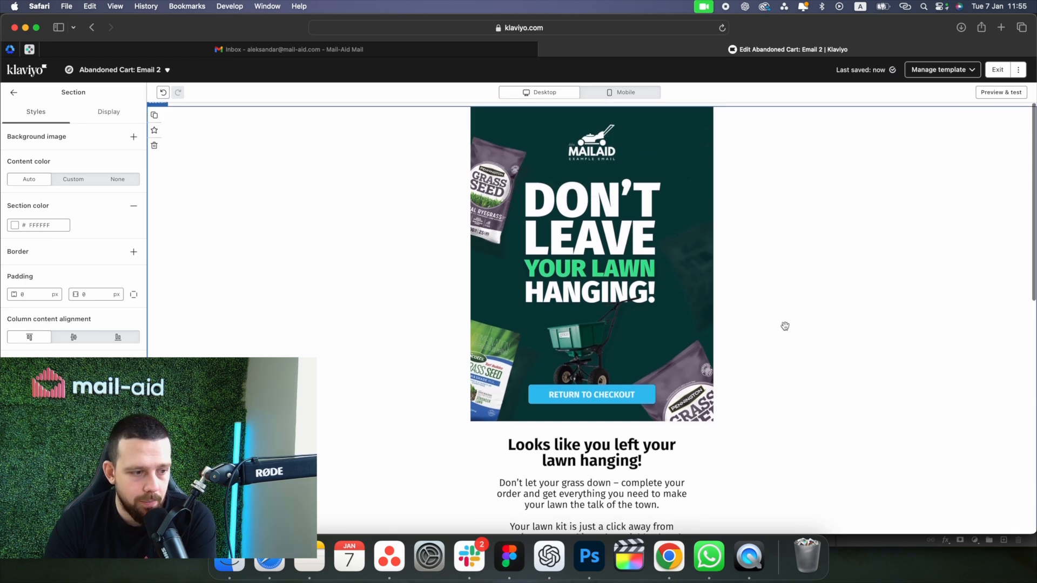
scroll(785, 327, down, 2)
scroll(783, 326, up, 2)
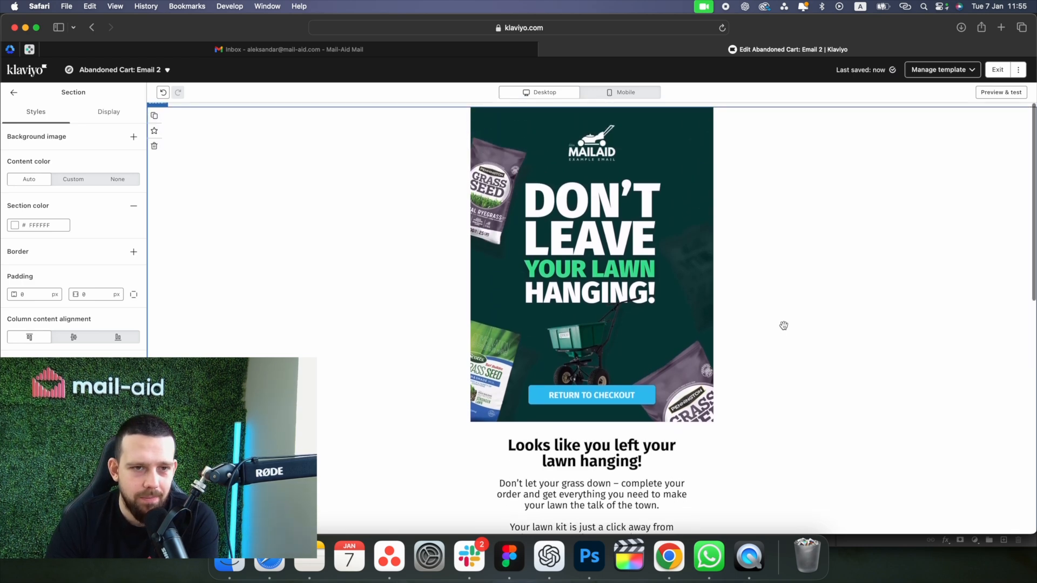
scroll(873, 205, down, 3)
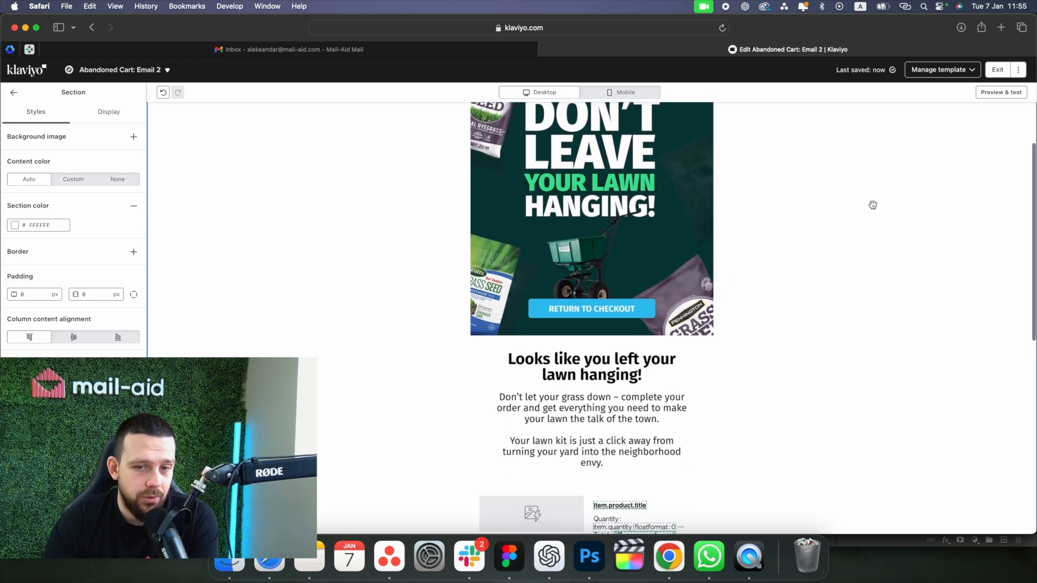
scroll(749, 335, down, 4)
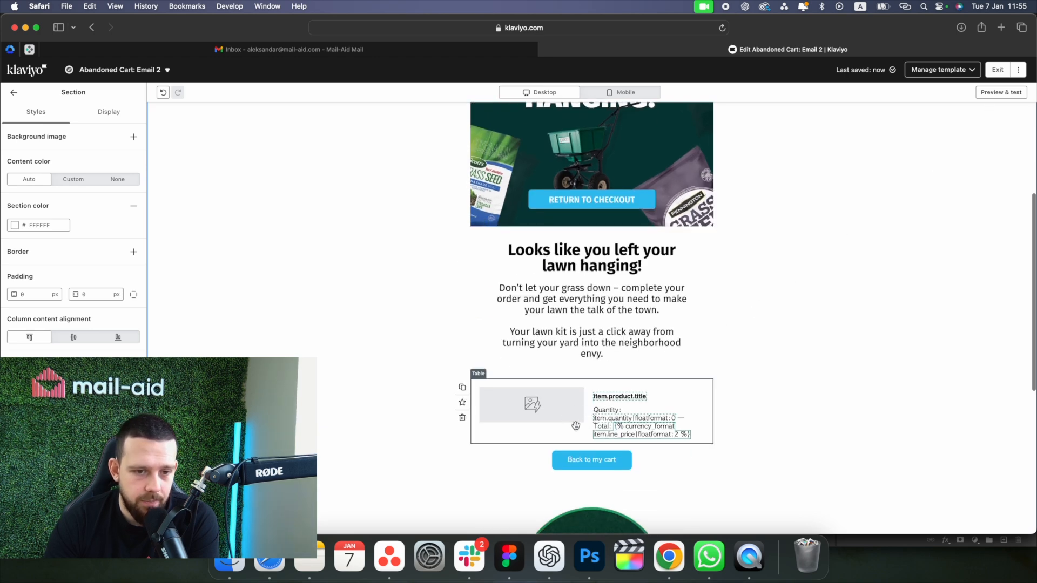
Set the font of the {{ item.product.title }} text in the product table to Georgia
click(593, 427)
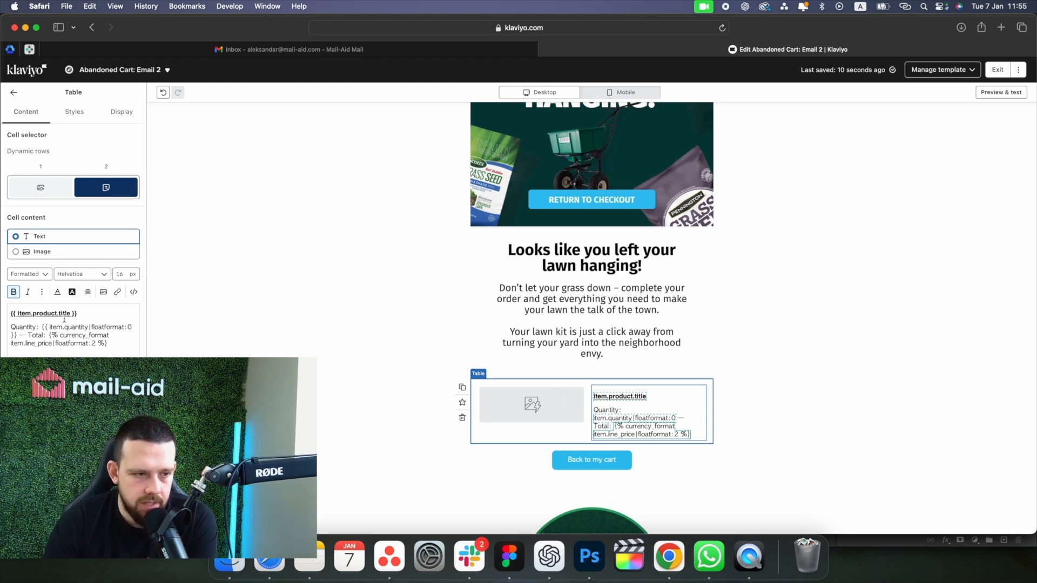
drag(12, 327, 72, 328)
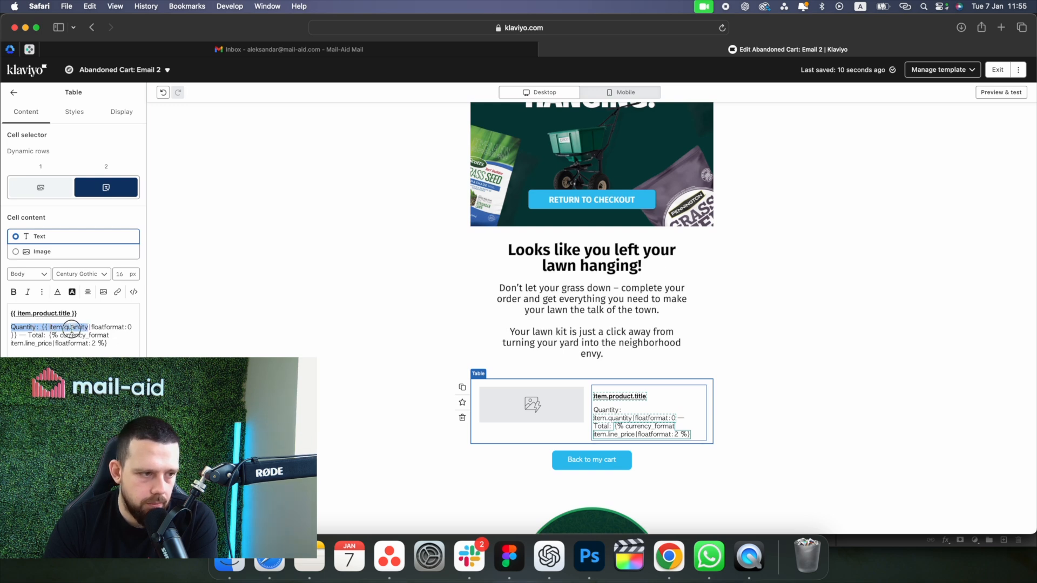
triple_click(34, 312)
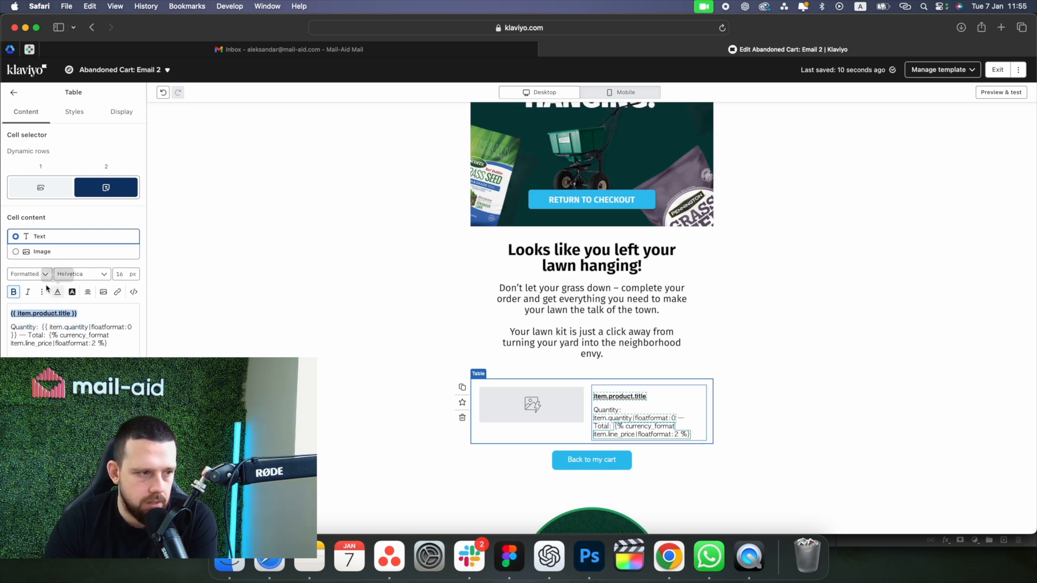
click(92, 274)
click(81, 351)
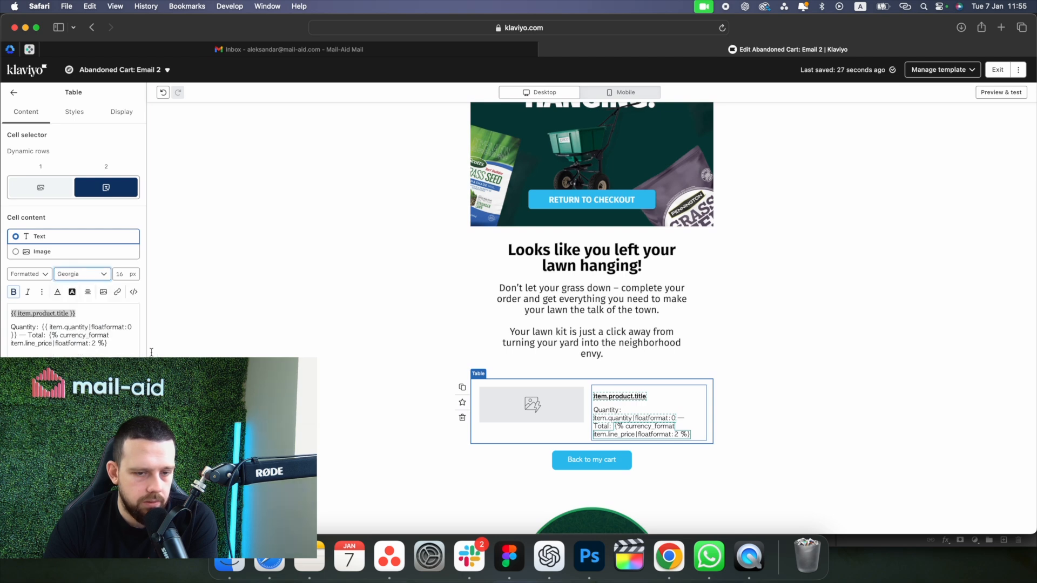
click(825, 379)
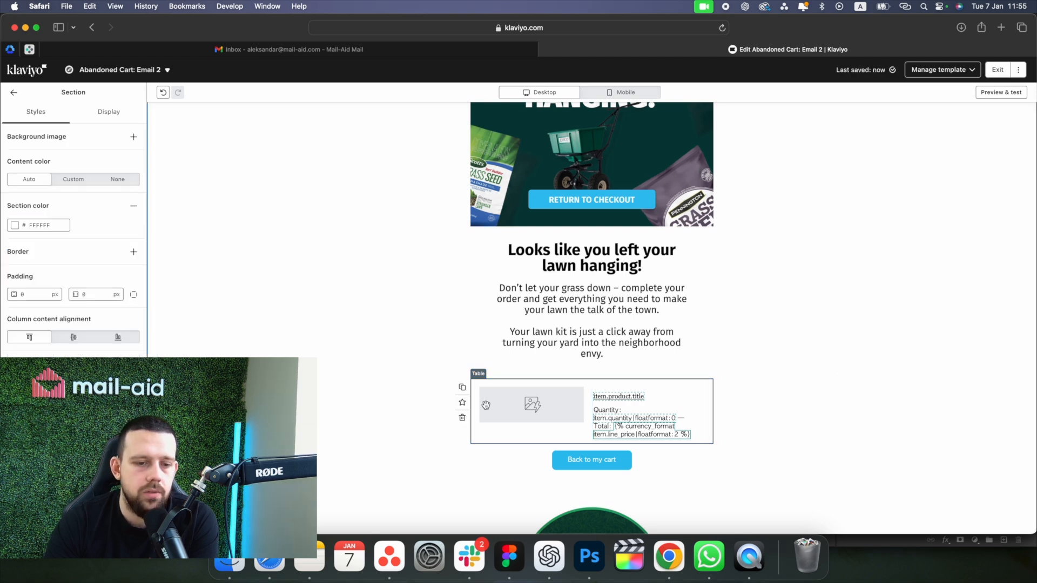
Look through the email once more and exit the template editor
scroll(485, 405, up, 3)
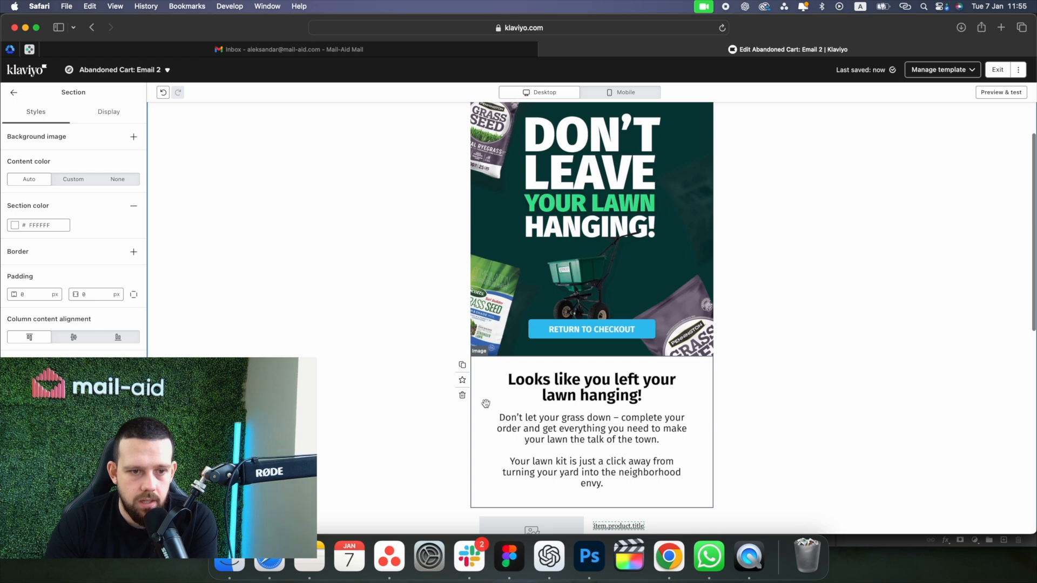
scroll(486, 404, down, 7)
scroll(486, 404, up, 4)
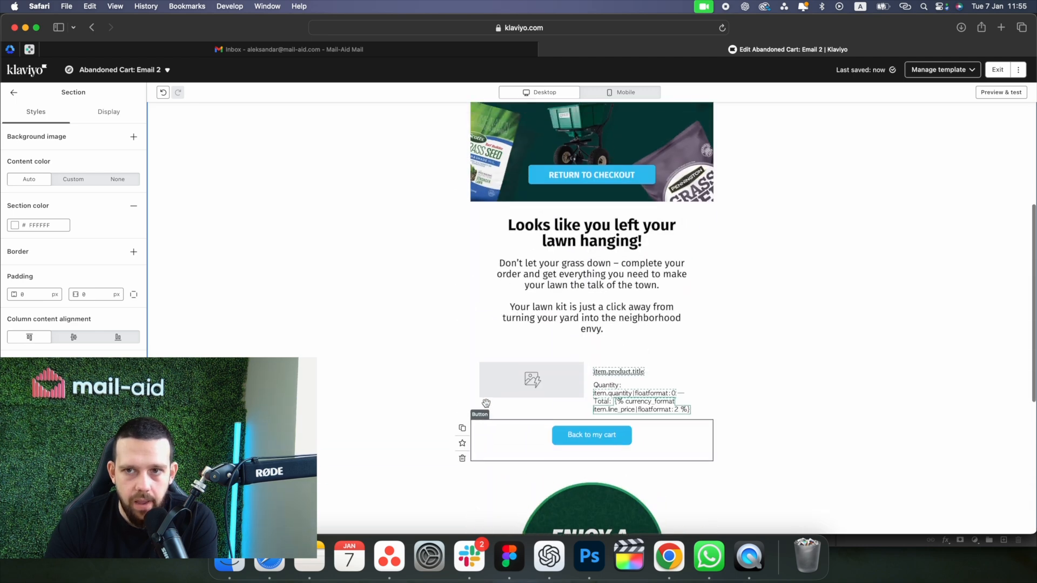
scroll(486, 403, up, 5)
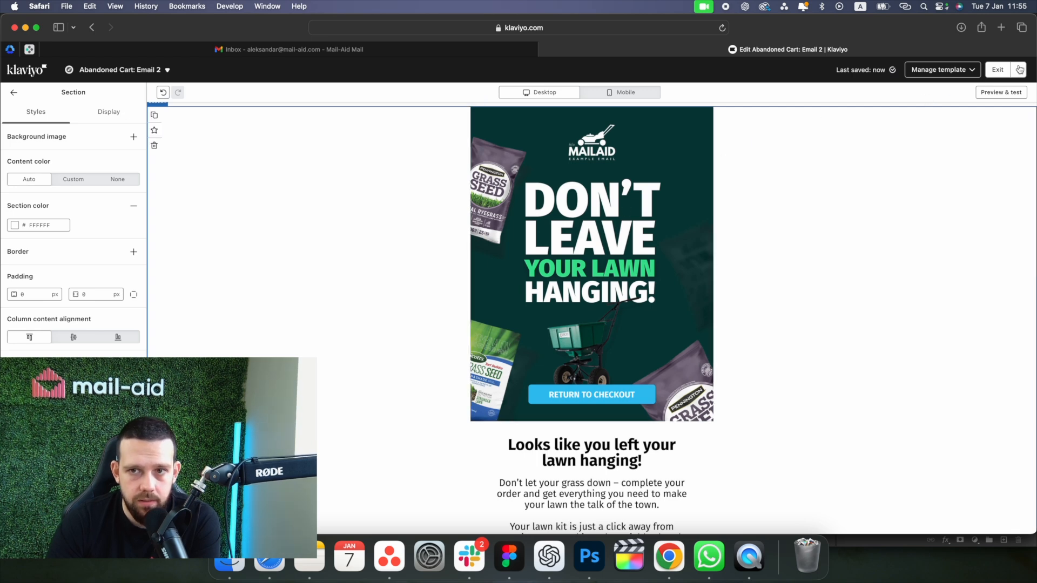
click(997, 69)
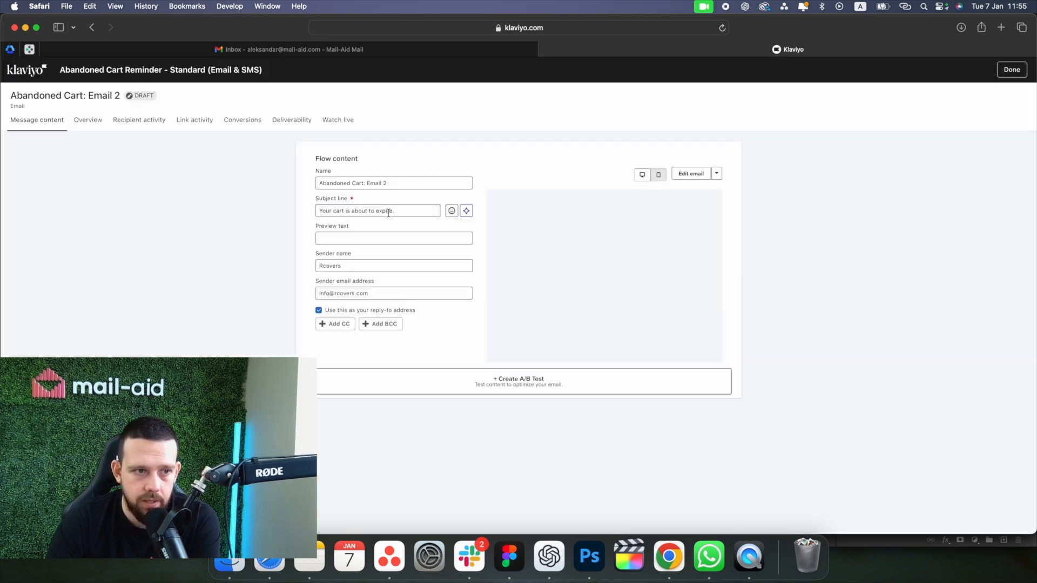
Check the email's subject line, preview text, sender name and sender address fields, and return to the flow
drag(398, 211, 177, 201)
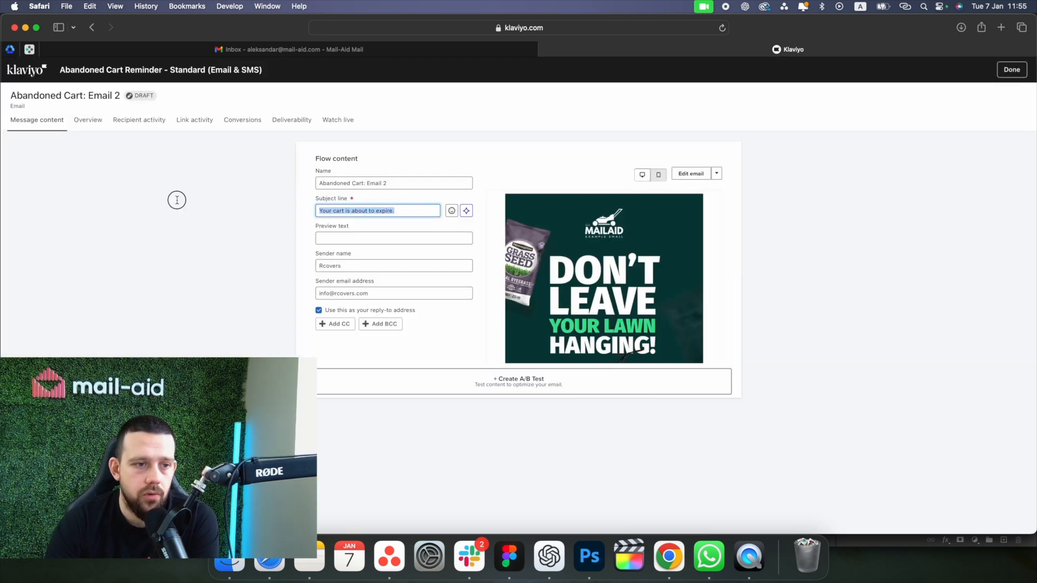
click(346, 238)
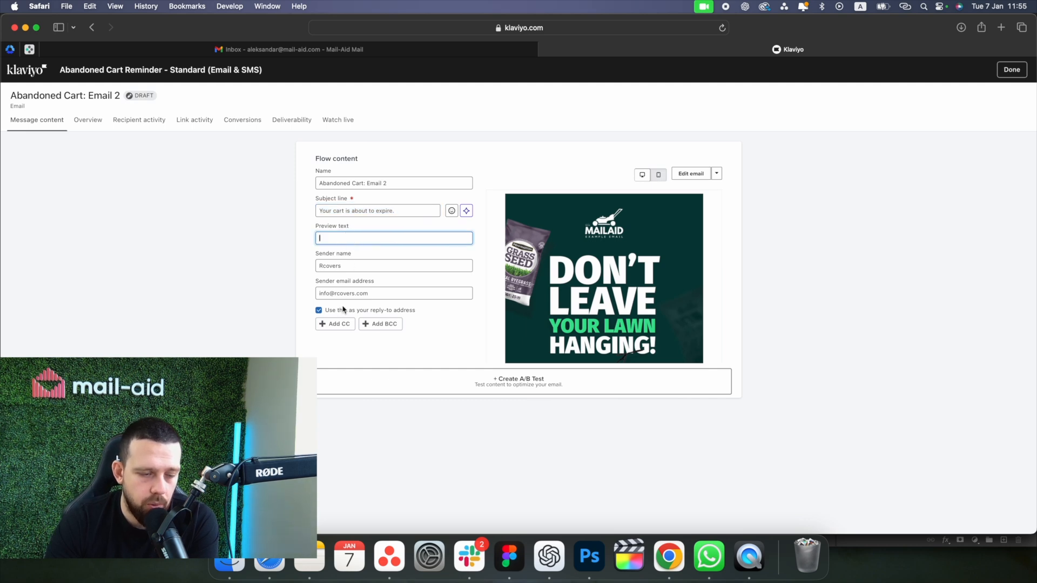
click(374, 267)
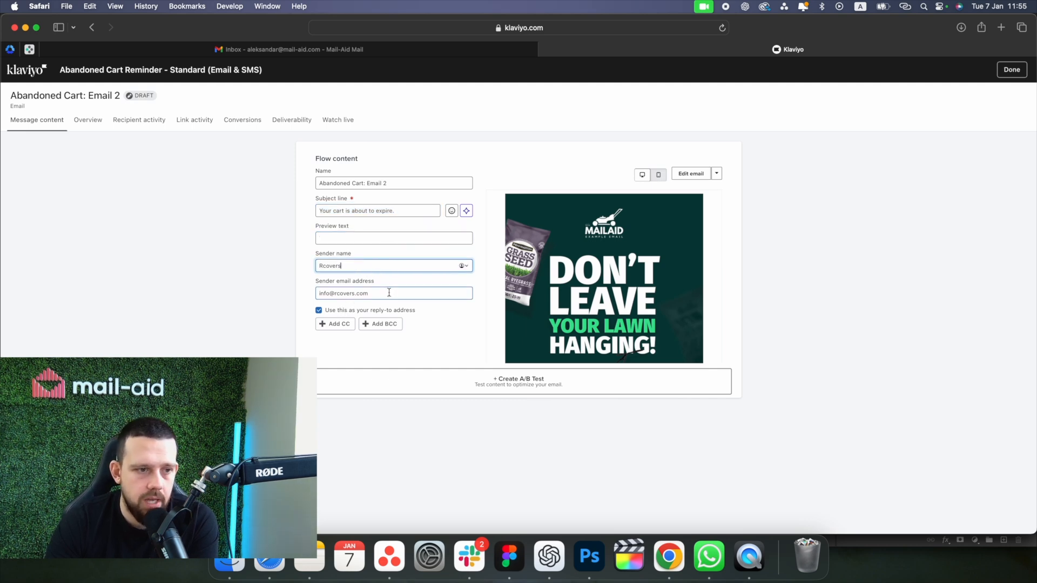
click(381, 293)
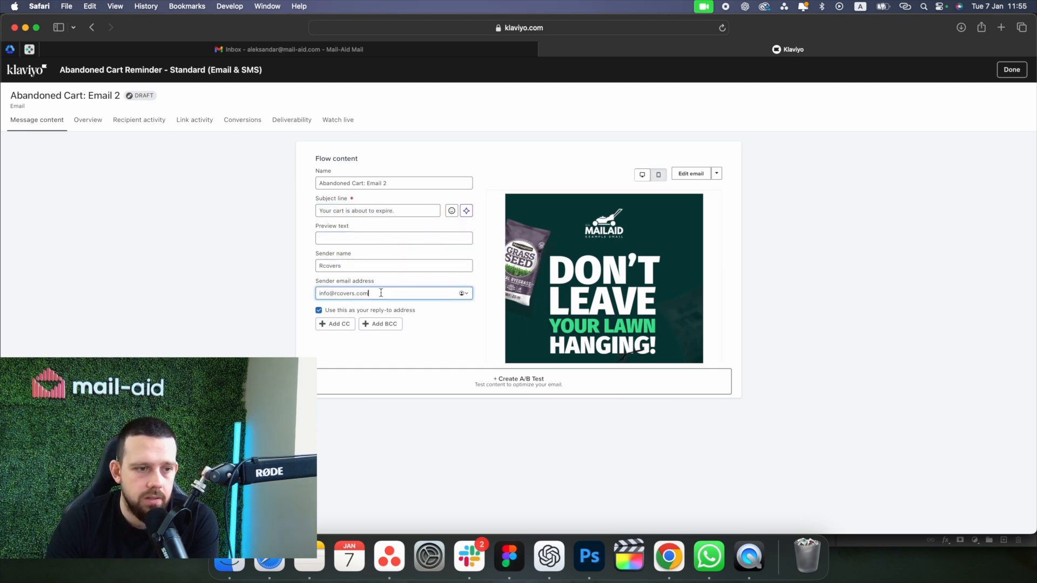
click(1011, 70)
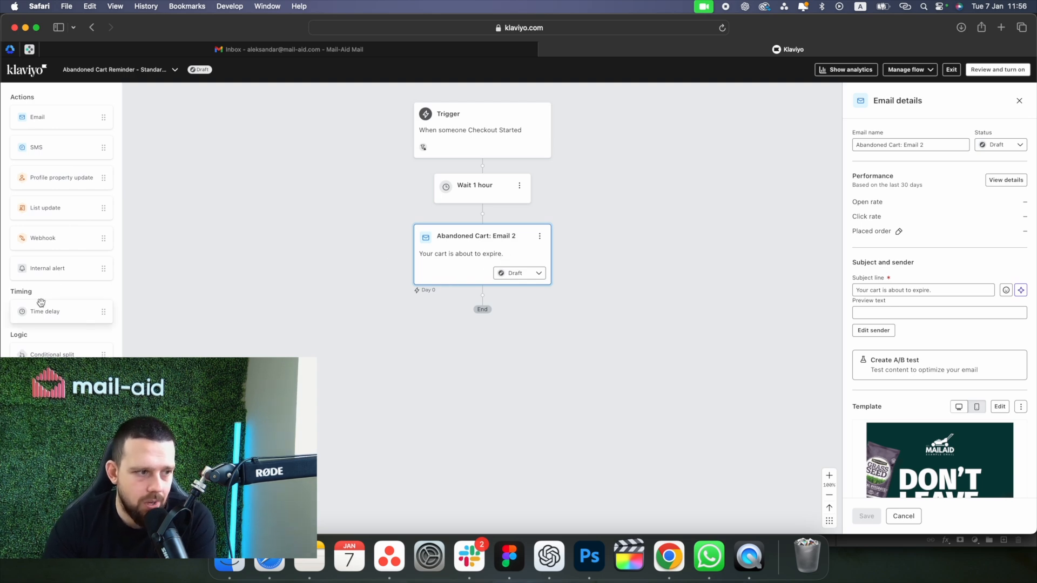
Add a time delay of 1 day after Abandoned Cart: Email 2 and save it
drag(46, 309, 484, 297)
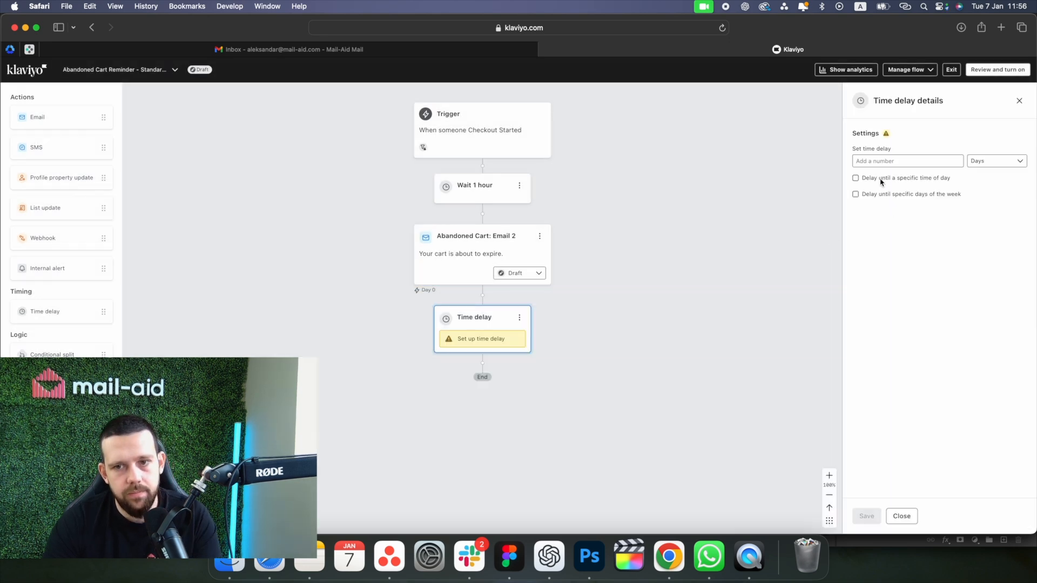
click(896, 161)
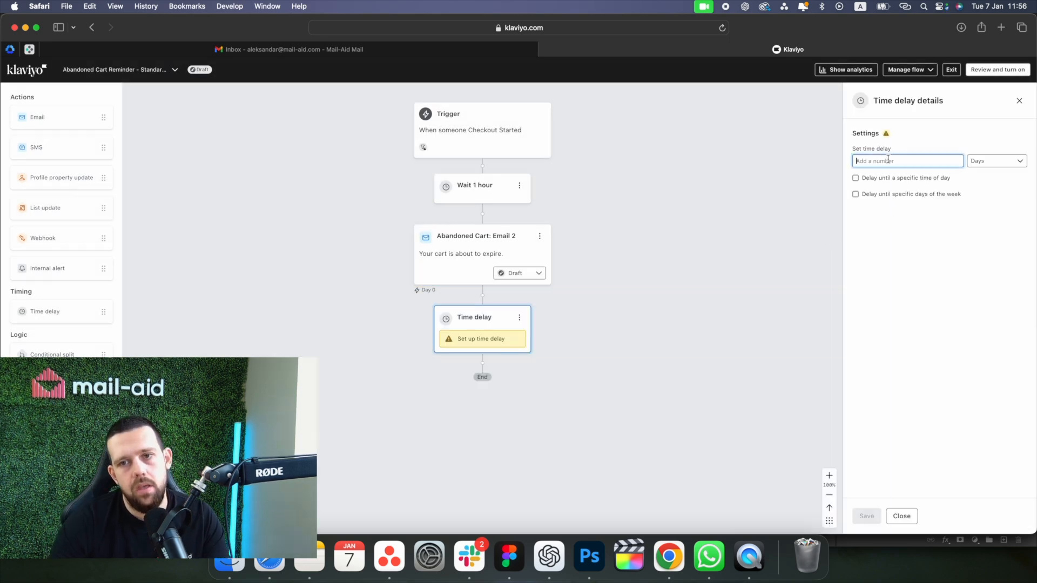
text(1)
click(873, 519)
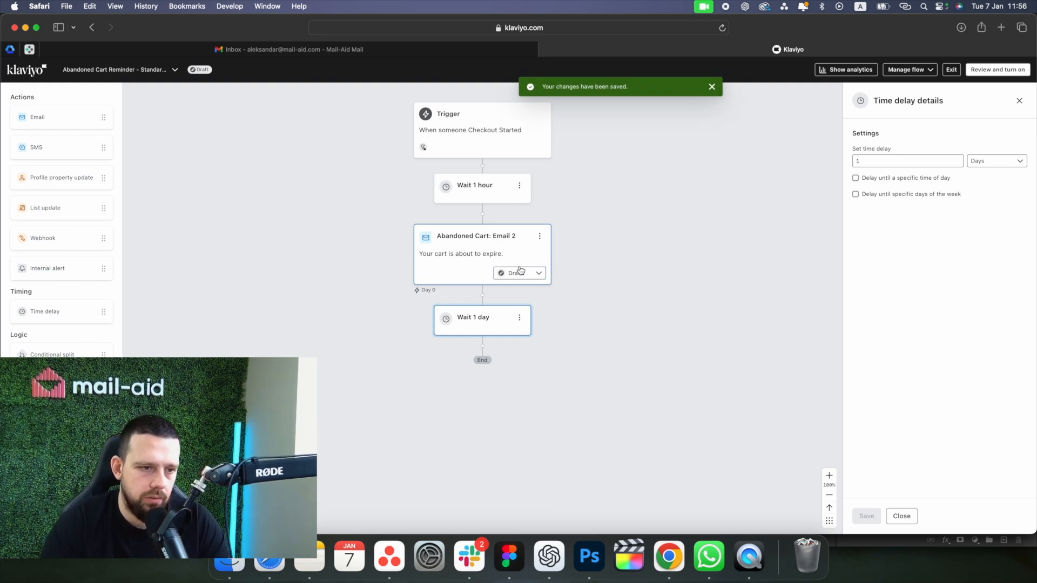
Clone Abandoned Cart: Email 2 and move the copy below the 1-day delay
click(540, 236)
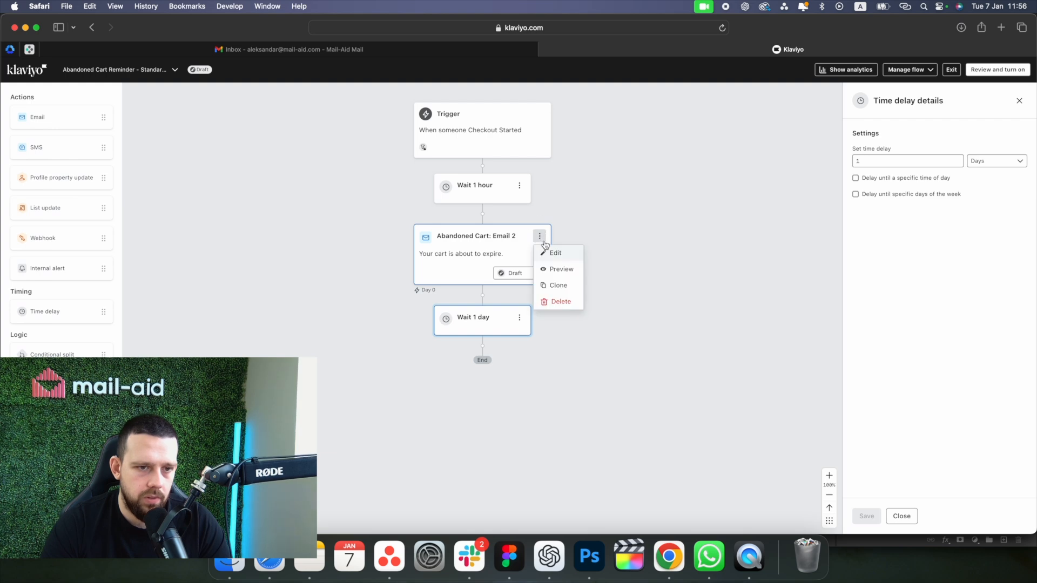
click(556, 291)
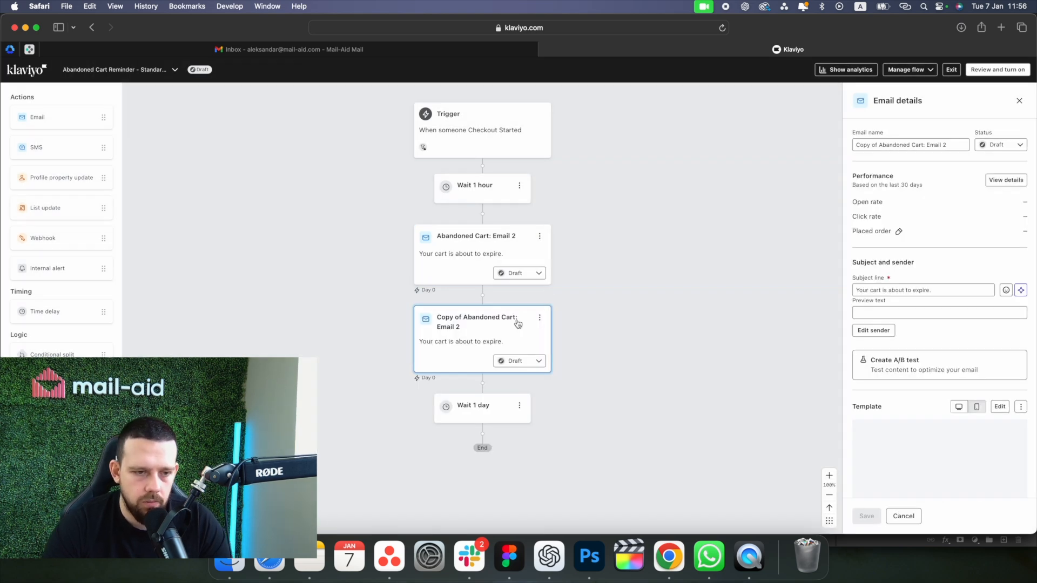
scroll(515, 323, down, 1)
drag(481, 289, 481, 406)
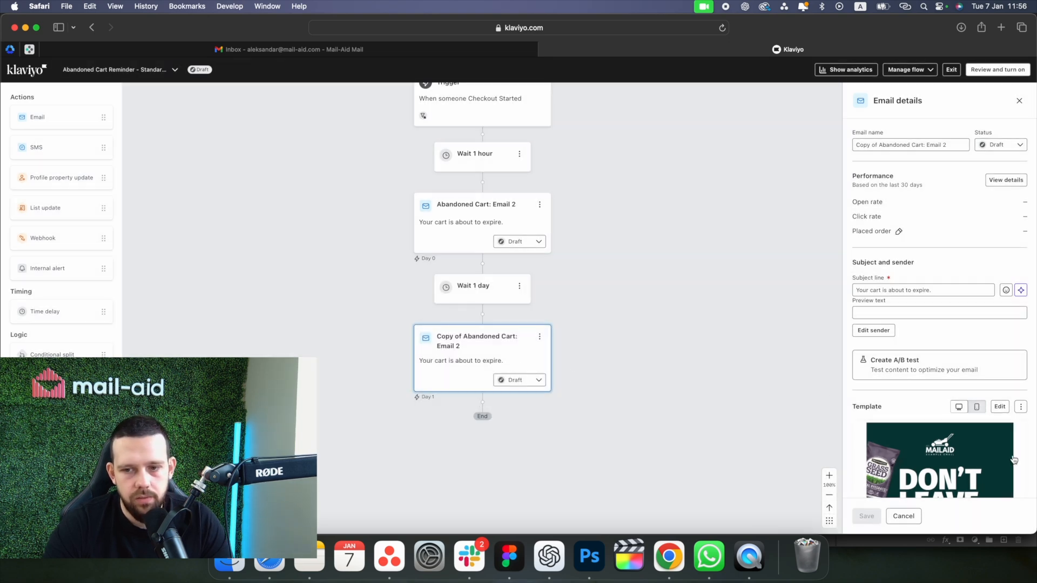
scroll(940, 443, down, 2)
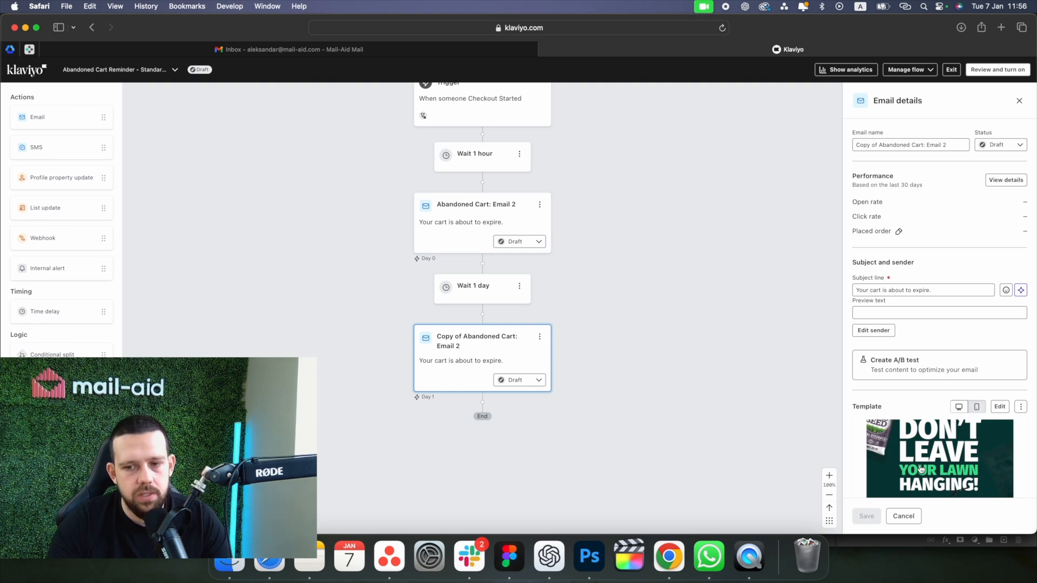
scroll(920, 468, down, 1)
scroll(920, 469, down, 1)
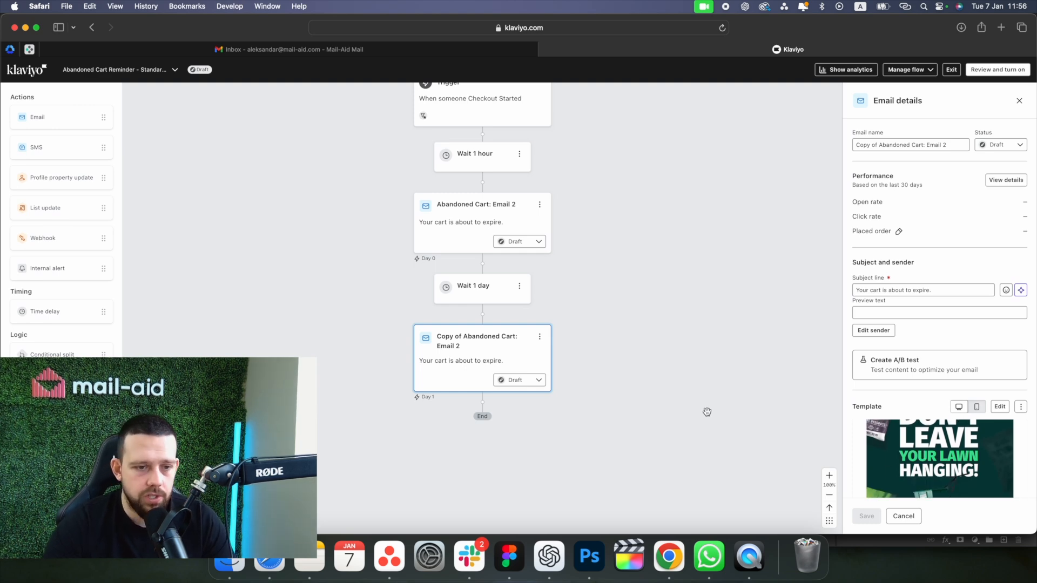